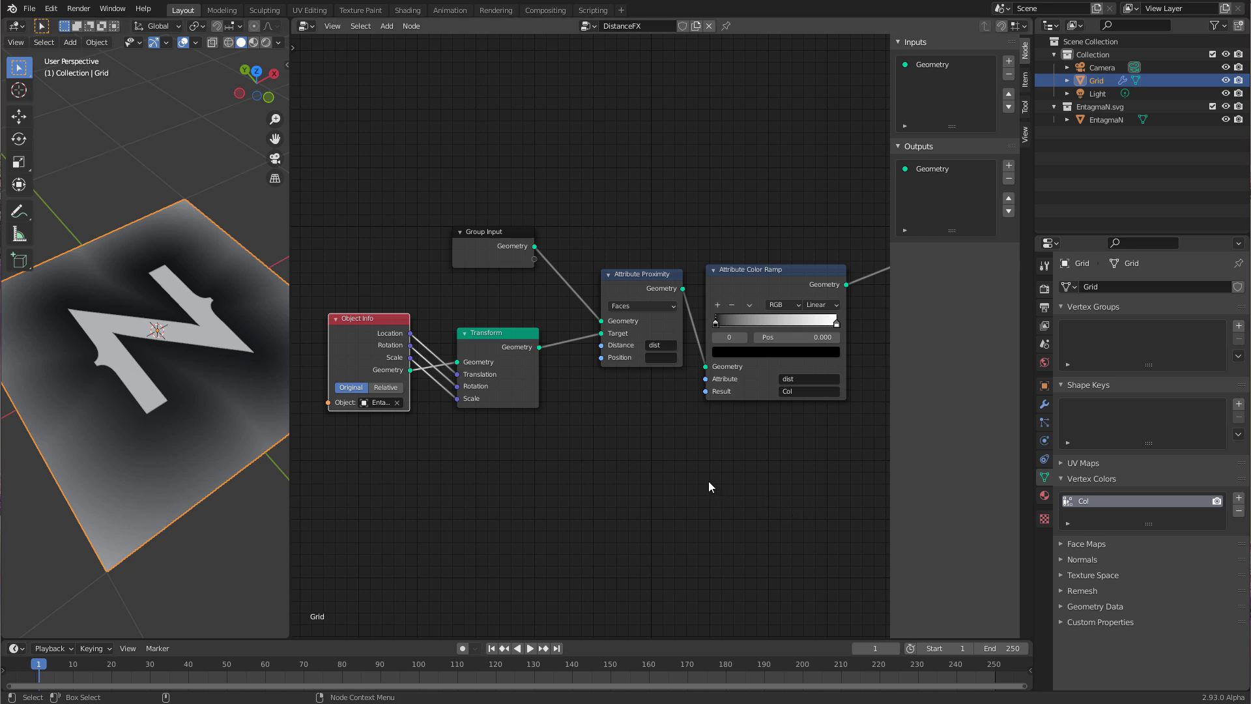
- Hide the node editor sidebar so the DistanceFX node tree fills the view
key("n")
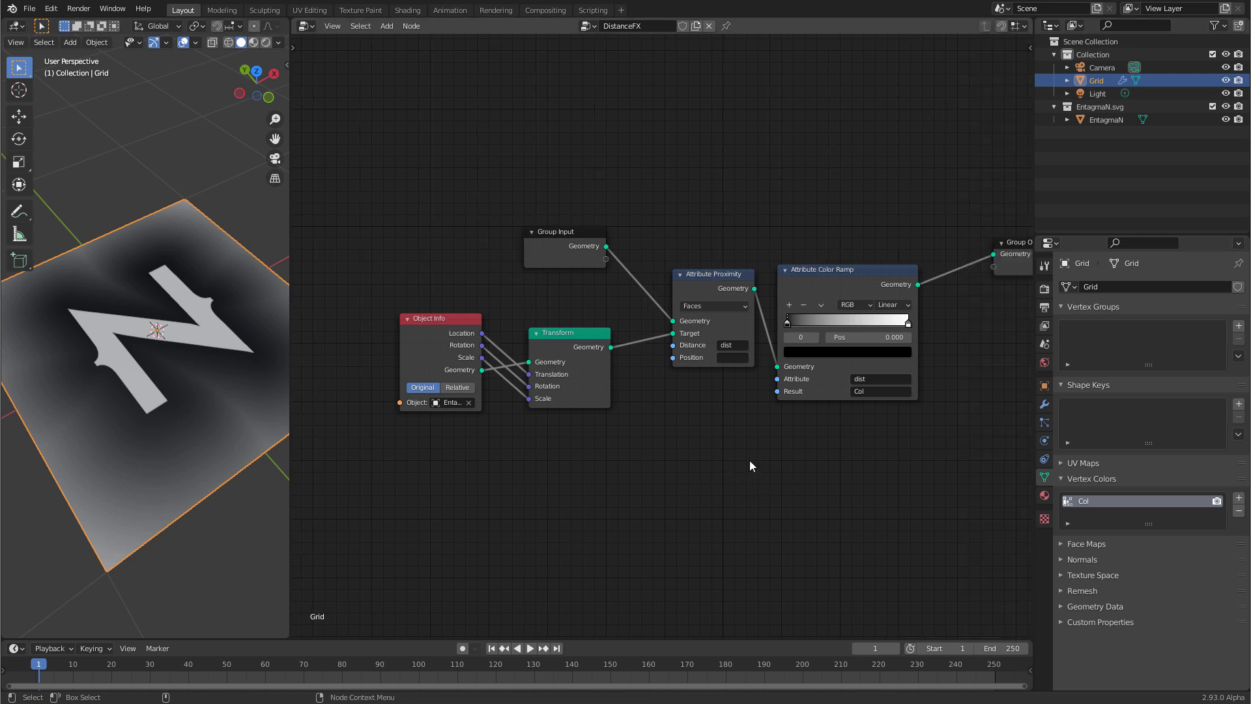
- Add an Attribute Math node and insert it between Attribute Proximity and the Color Ramp
middle_click_drag(806, 472, 617, 431)
key("shift+a")
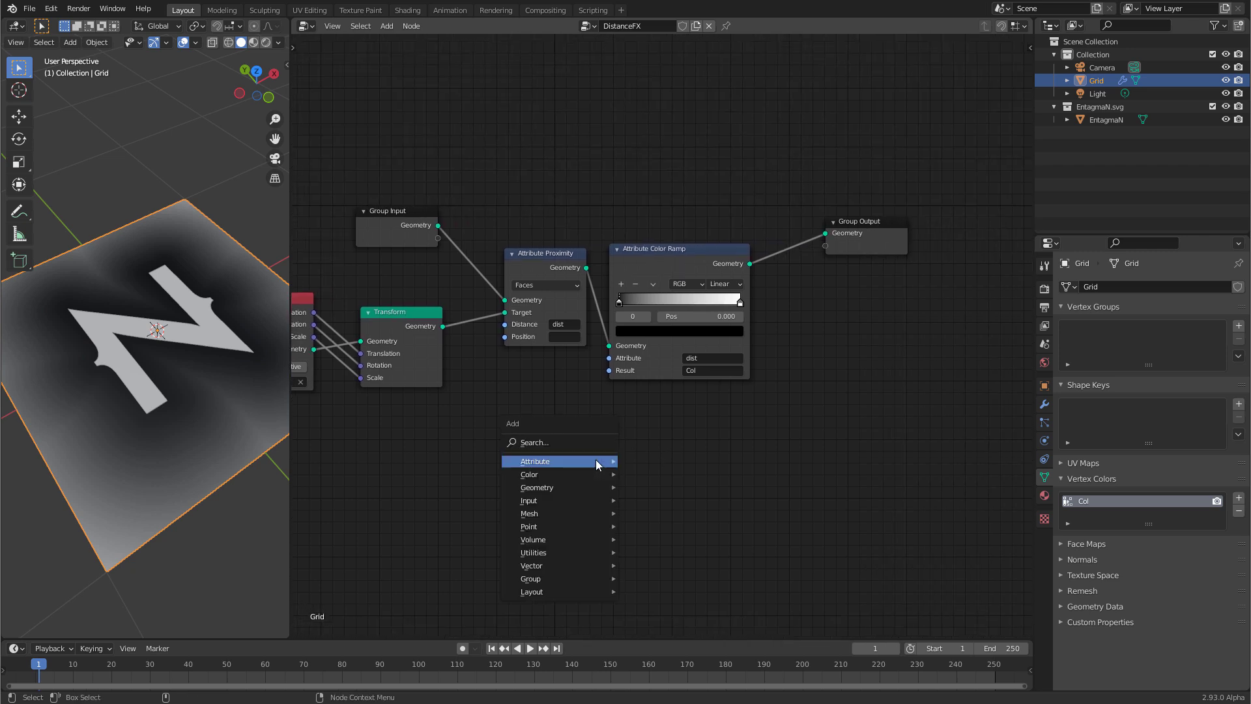
mouse_move(595, 459)
left_click(652, 518)
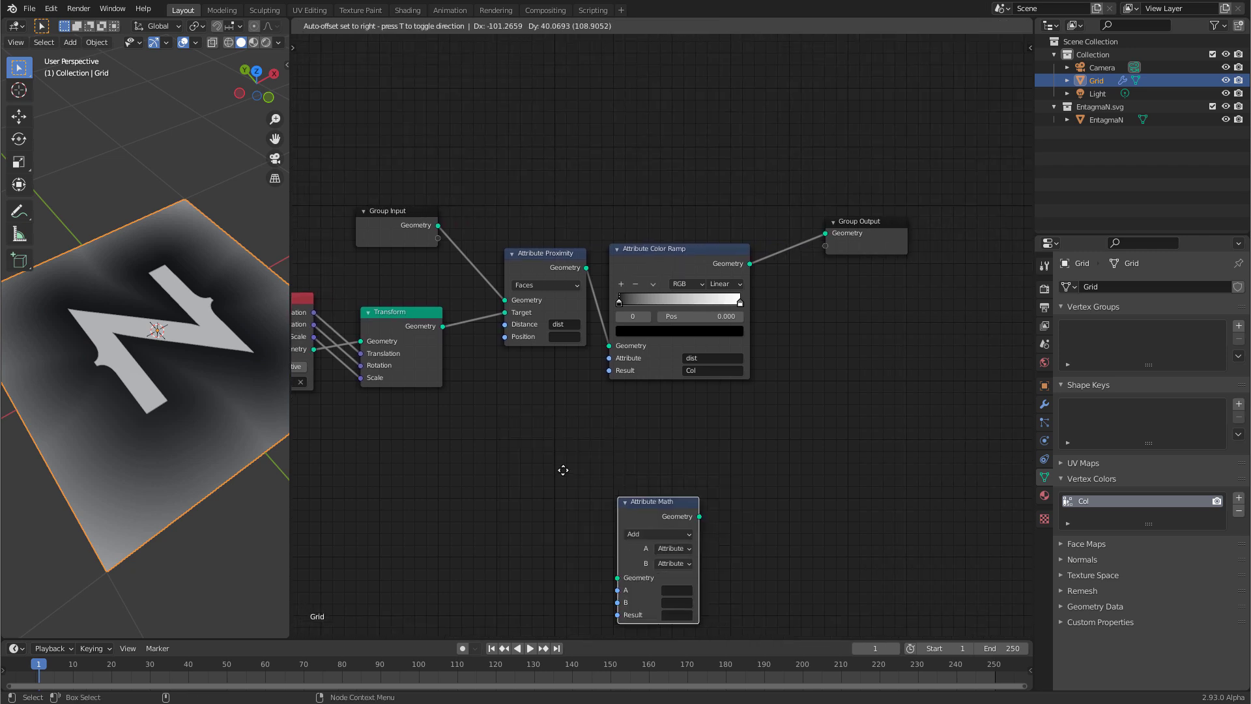
left_click(470, 370)
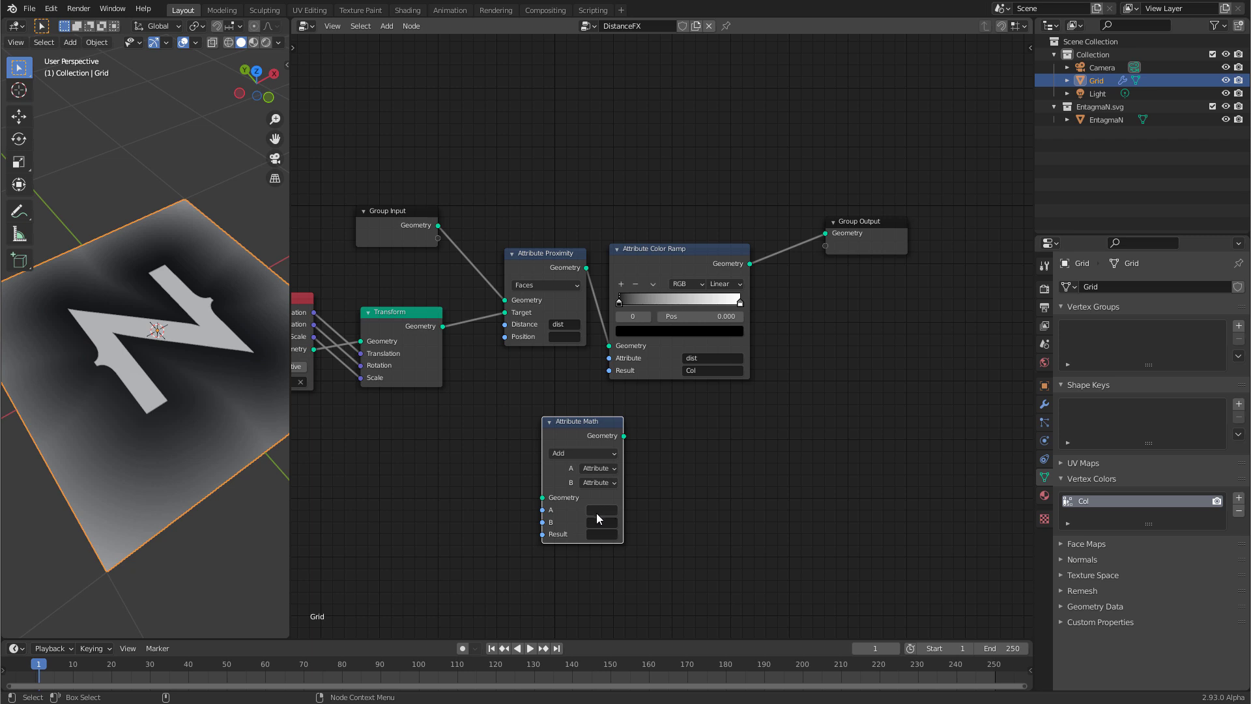
key("shift+a")
mouse_move(716, 448)
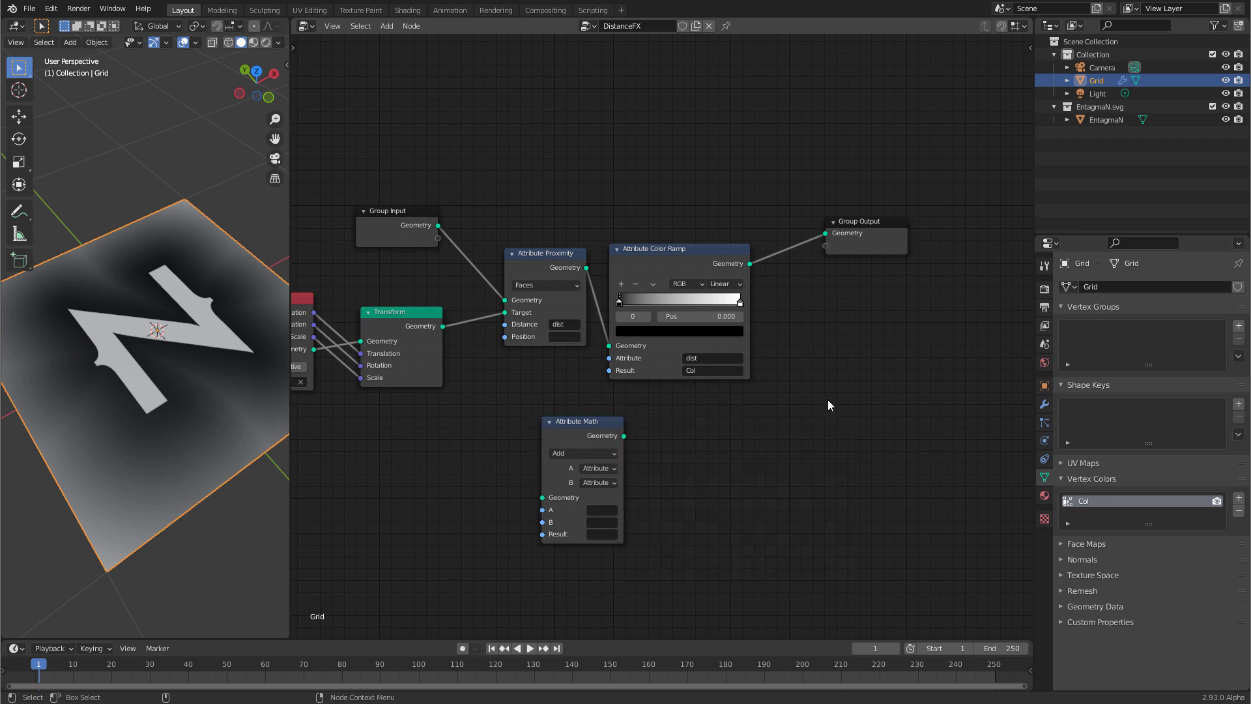
left_click_drag(850, 235, 948, 245)
left_click_drag(704, 248, 837, 242)
left_click_drag(586, 421, 680, 183)
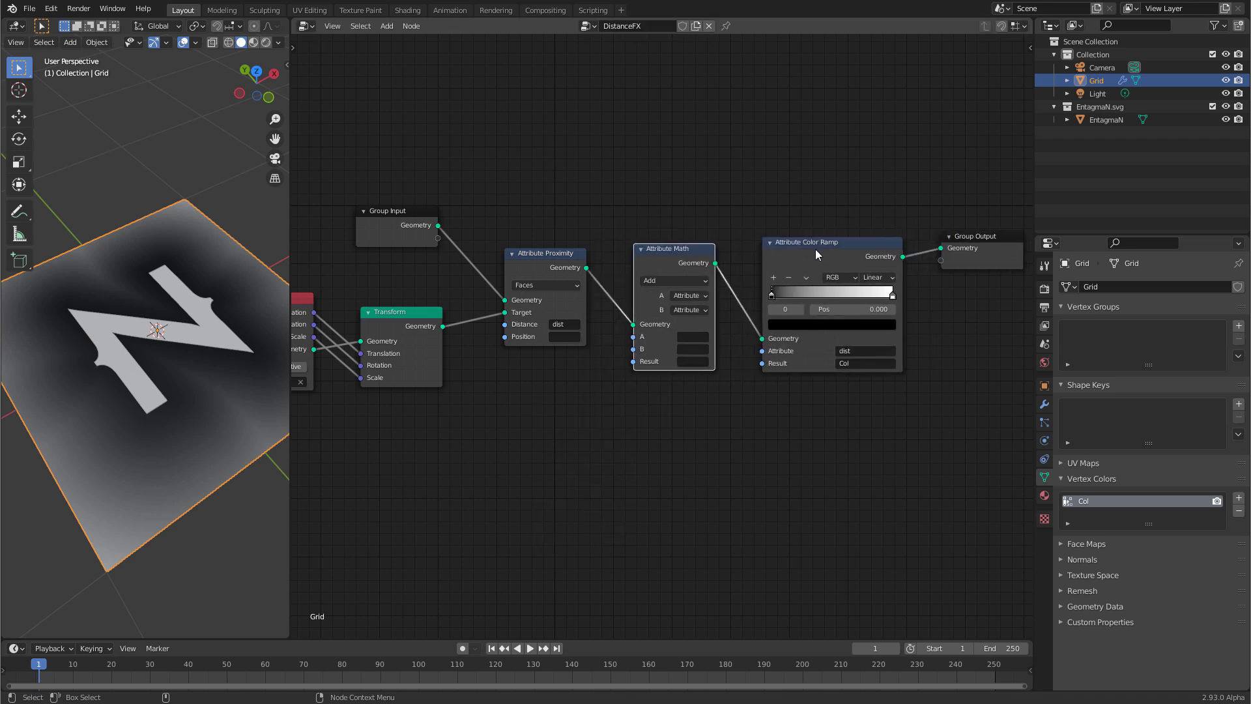
- Set the node to Cosine with A = dist and Result = cos, and point the Color Ramp at cos
left_click(651, 280)
left_click(651, 312)
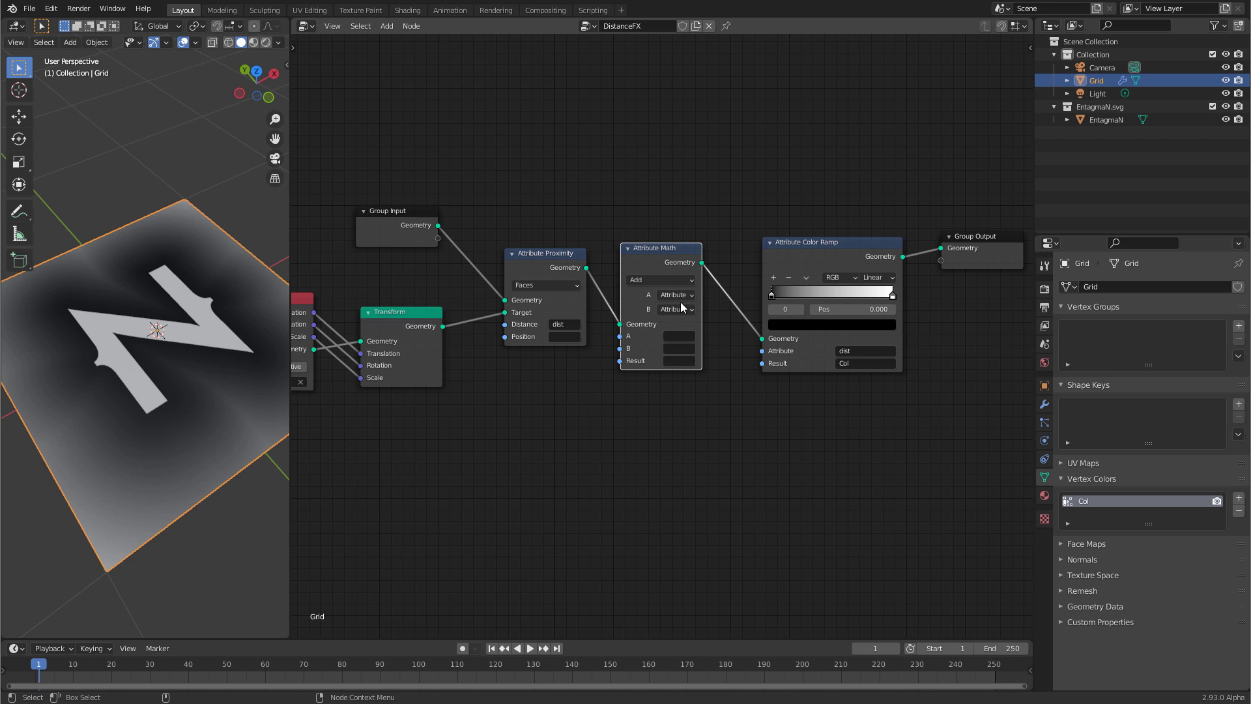
left_click(652, 281)
left_click(904, 329)
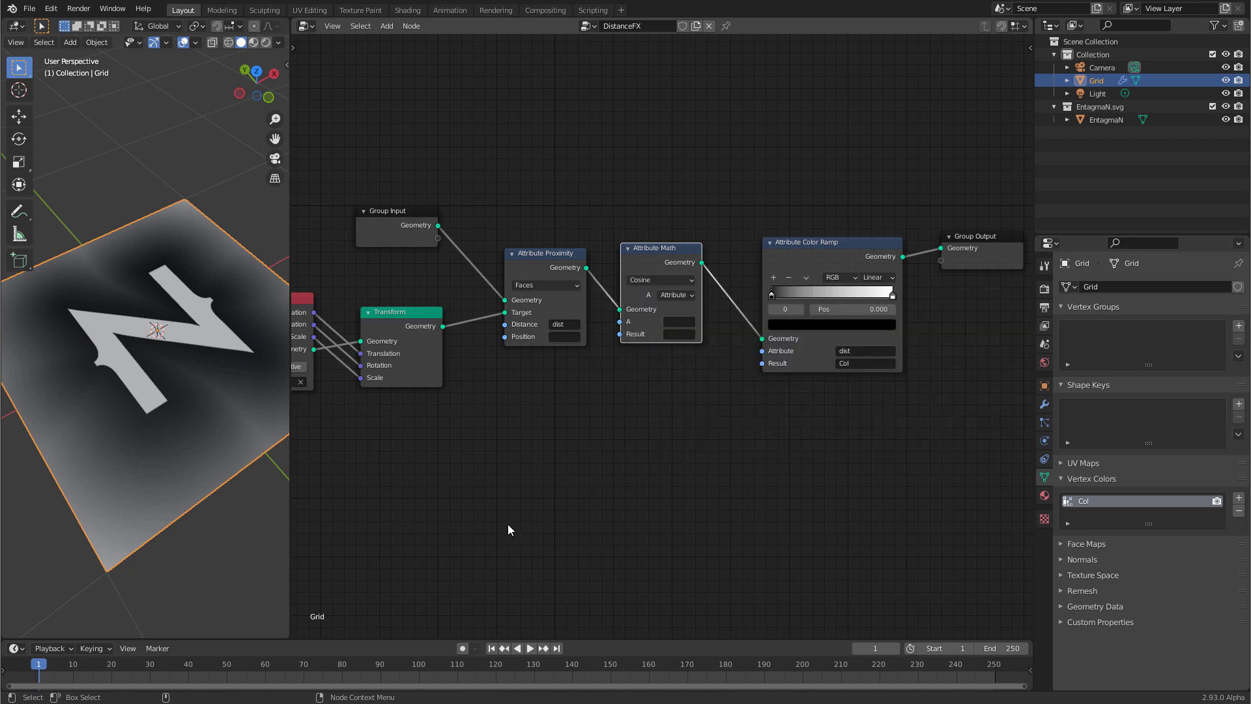
left_click(680, 322)
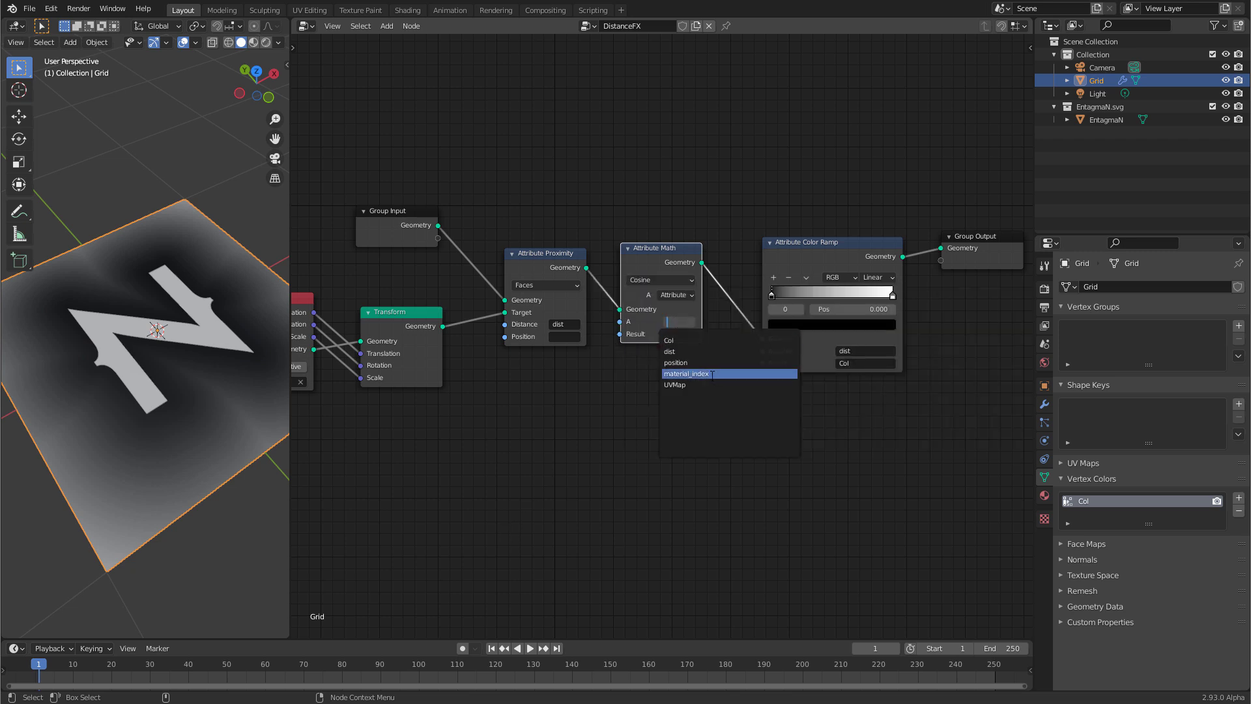
left_click(688, 351)
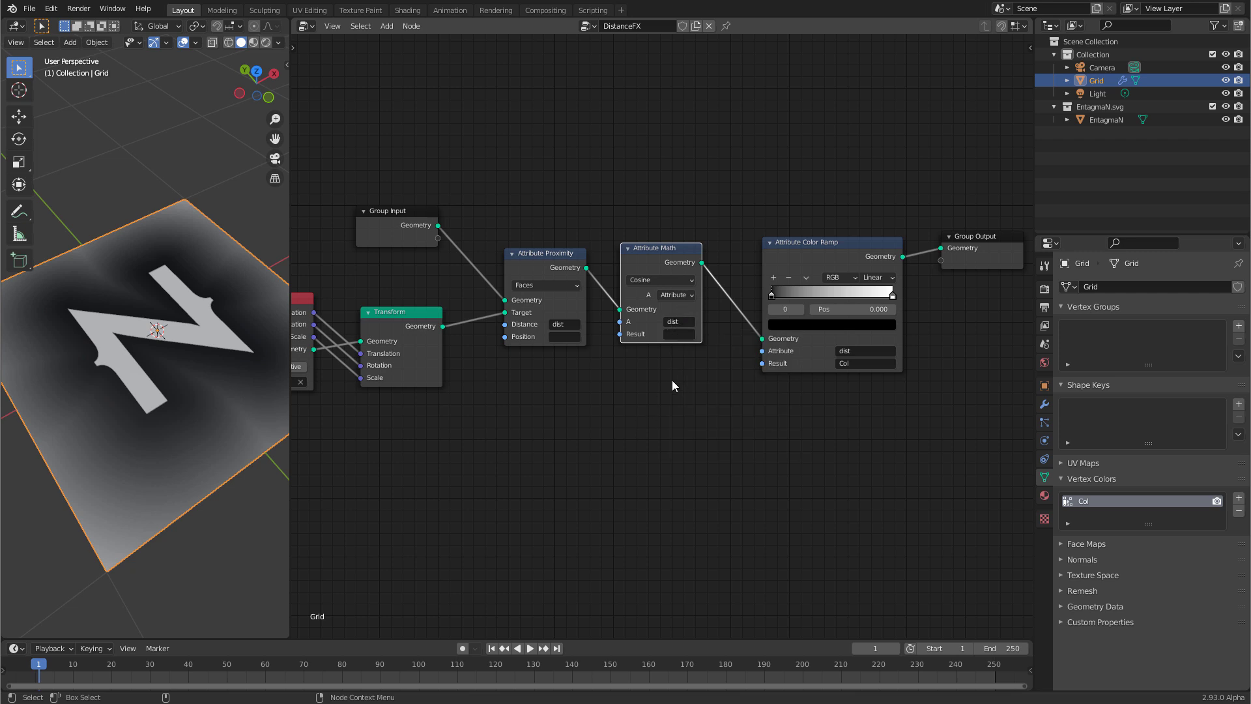
left_click(674, 333)
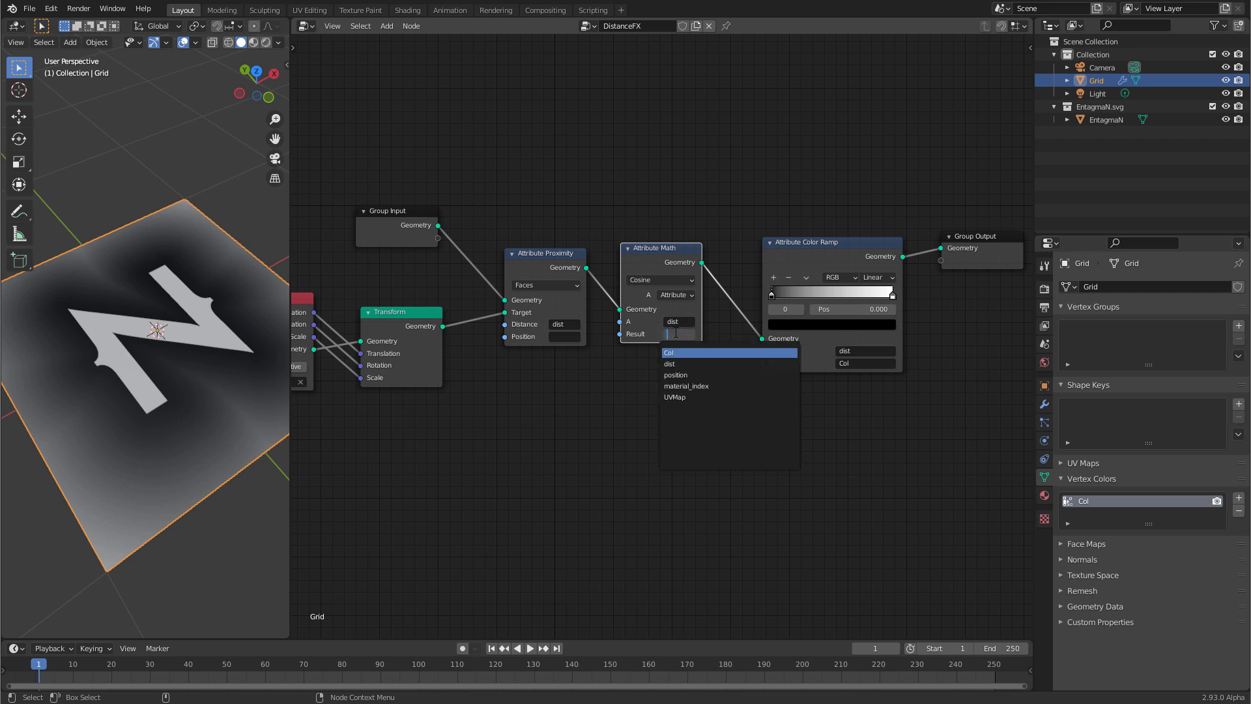
type("cos")
left_click(680, 353)
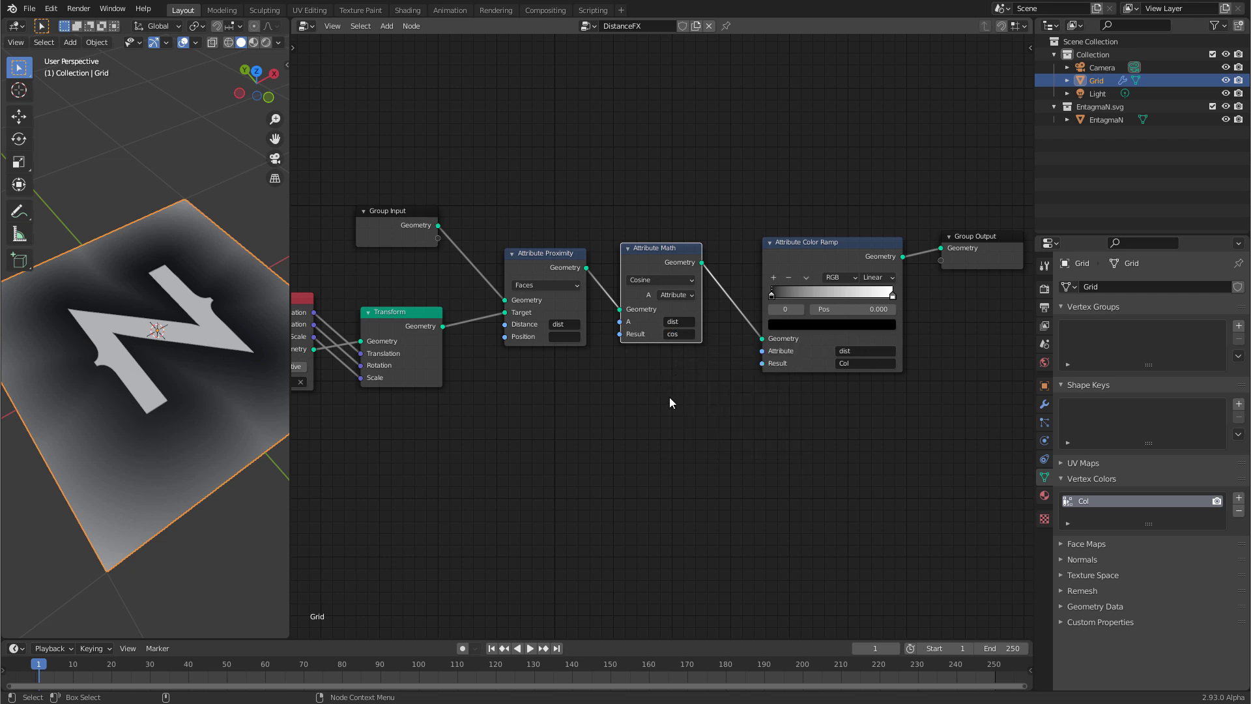
left_click(647, 398)
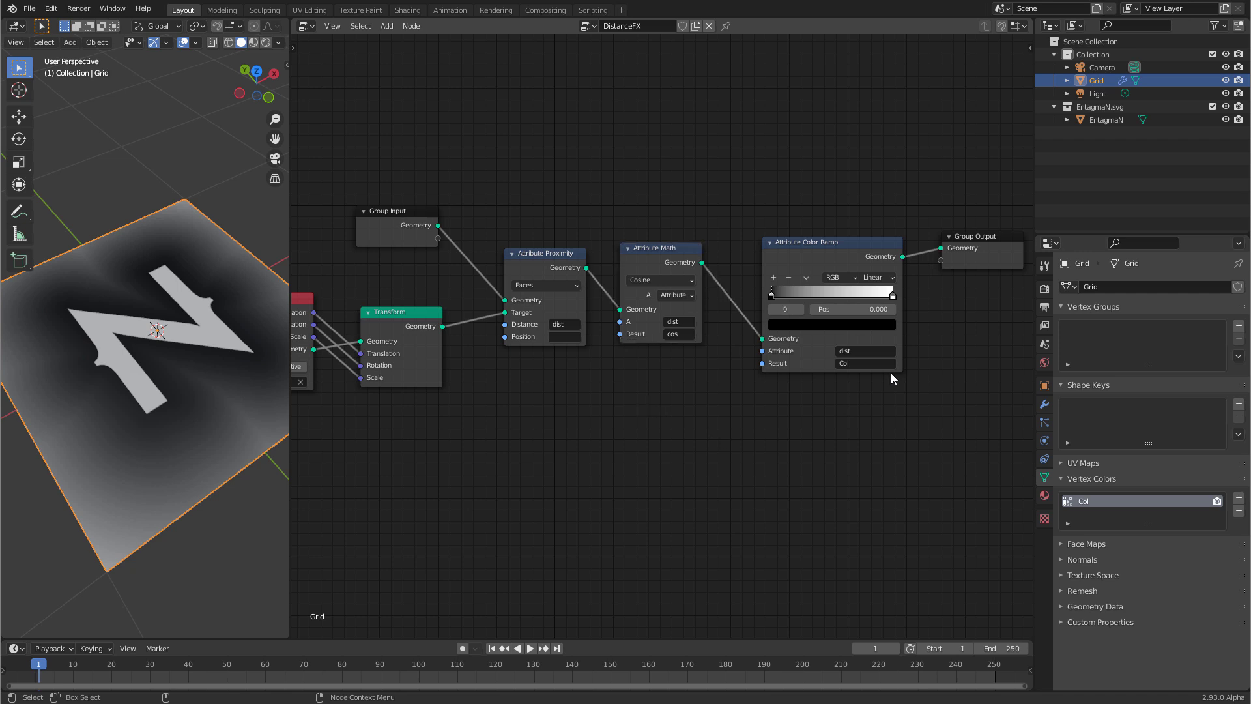
left_click(857, 348)
left_click(848, 380)
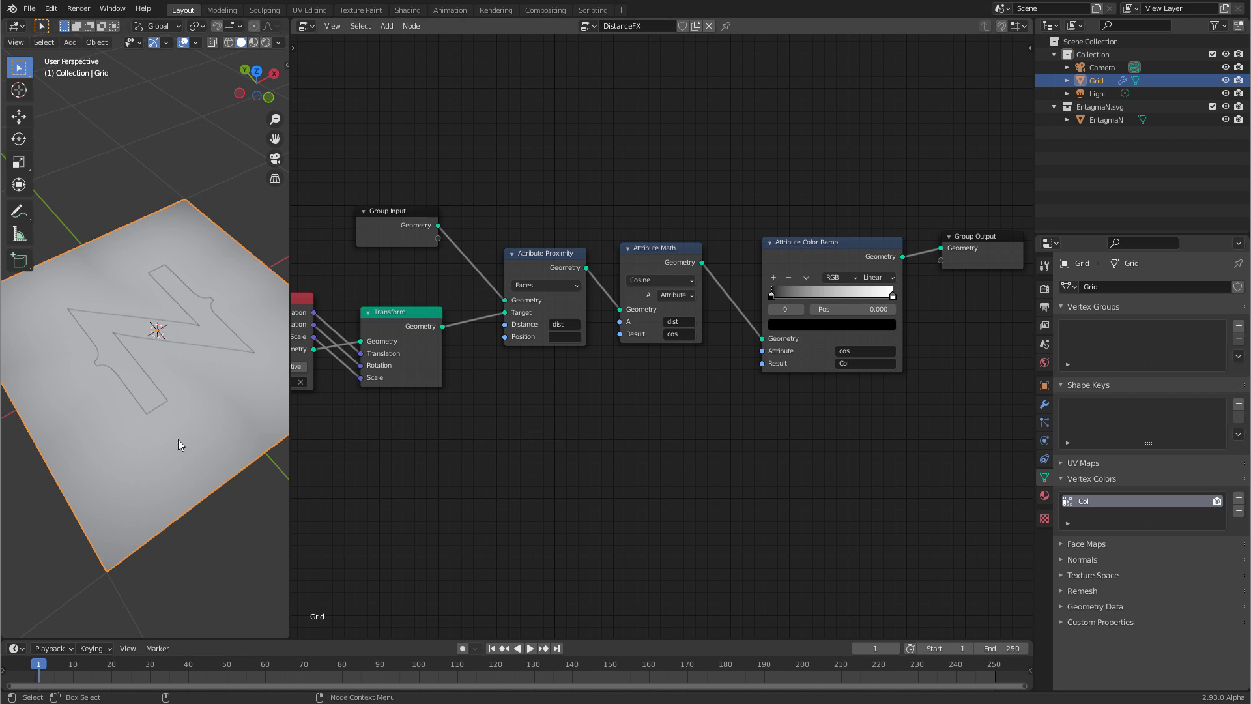
- Insert a Multiply Attribute Math node before Cosine that multiplies dist by a Float B of 30
key("shift+a")
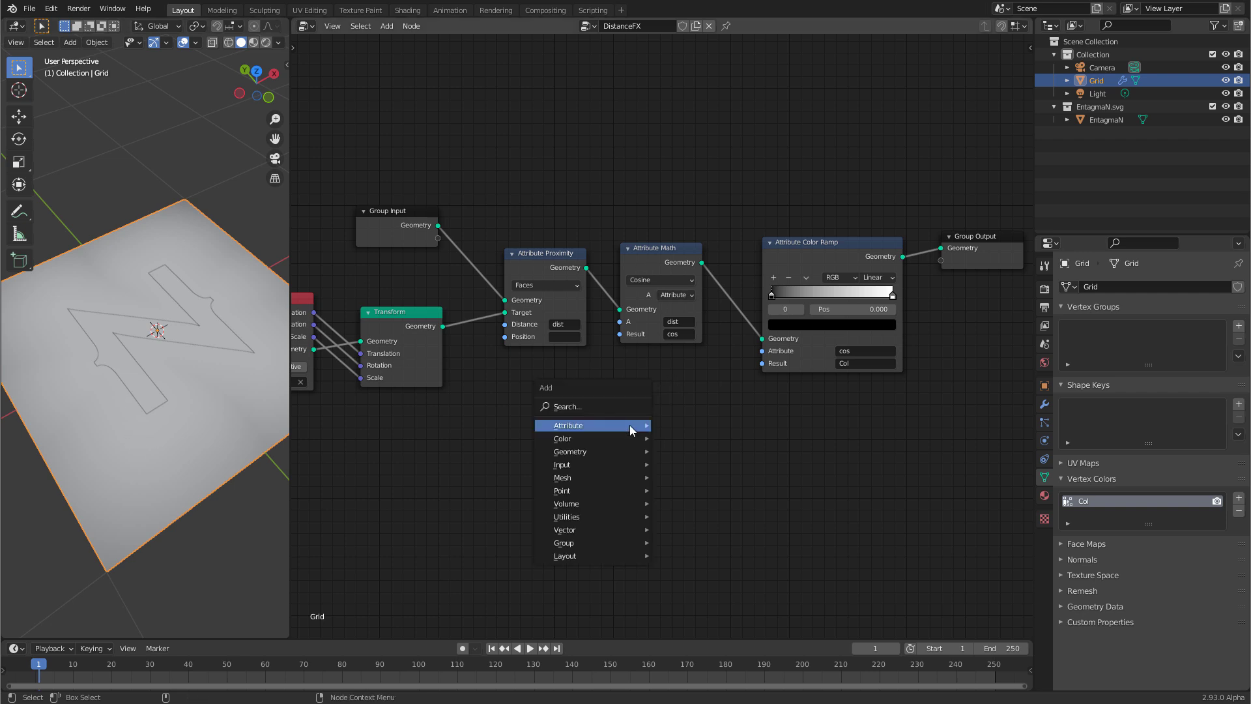
mouse_move(629, 425)
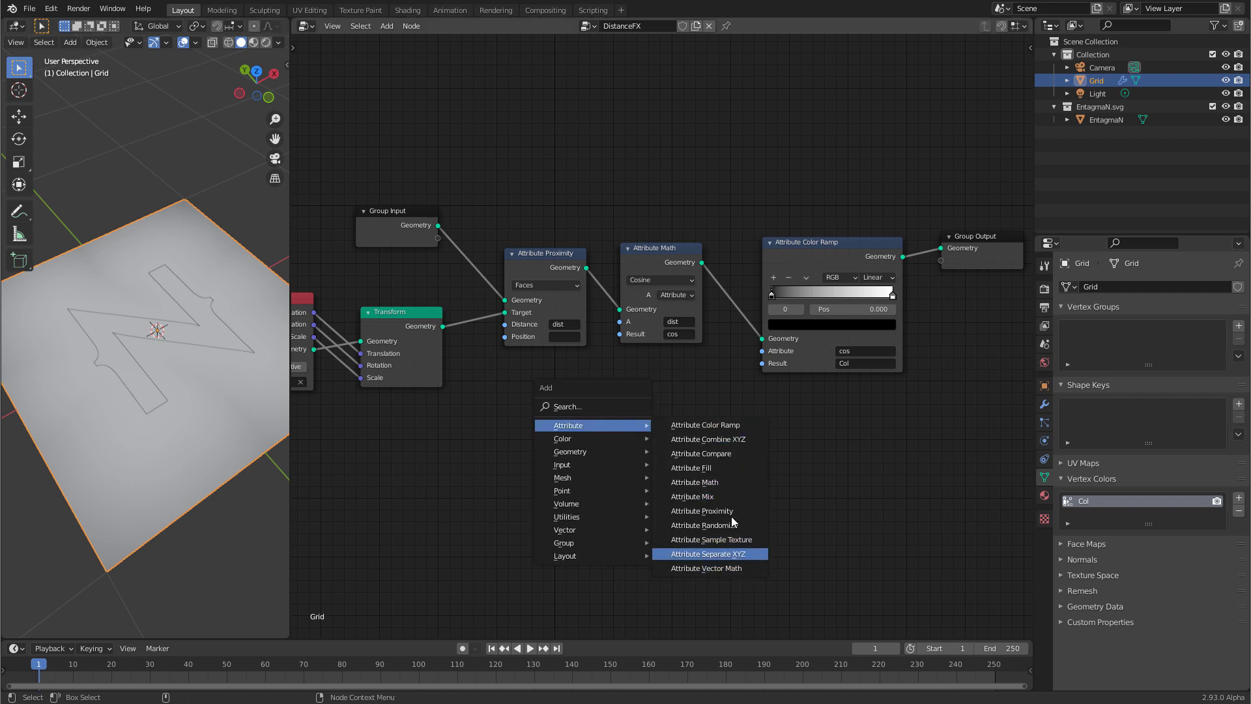
left_click(723, 482)
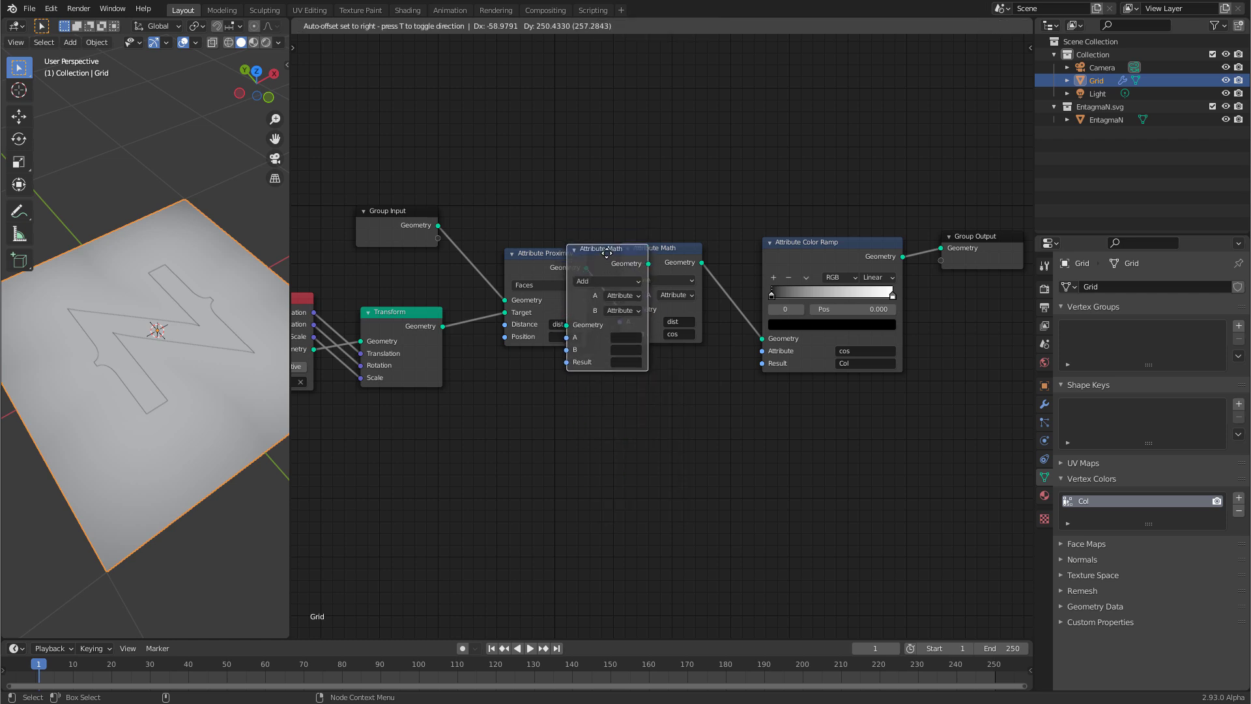
left_click(639, 240)
left_click(655, 278)
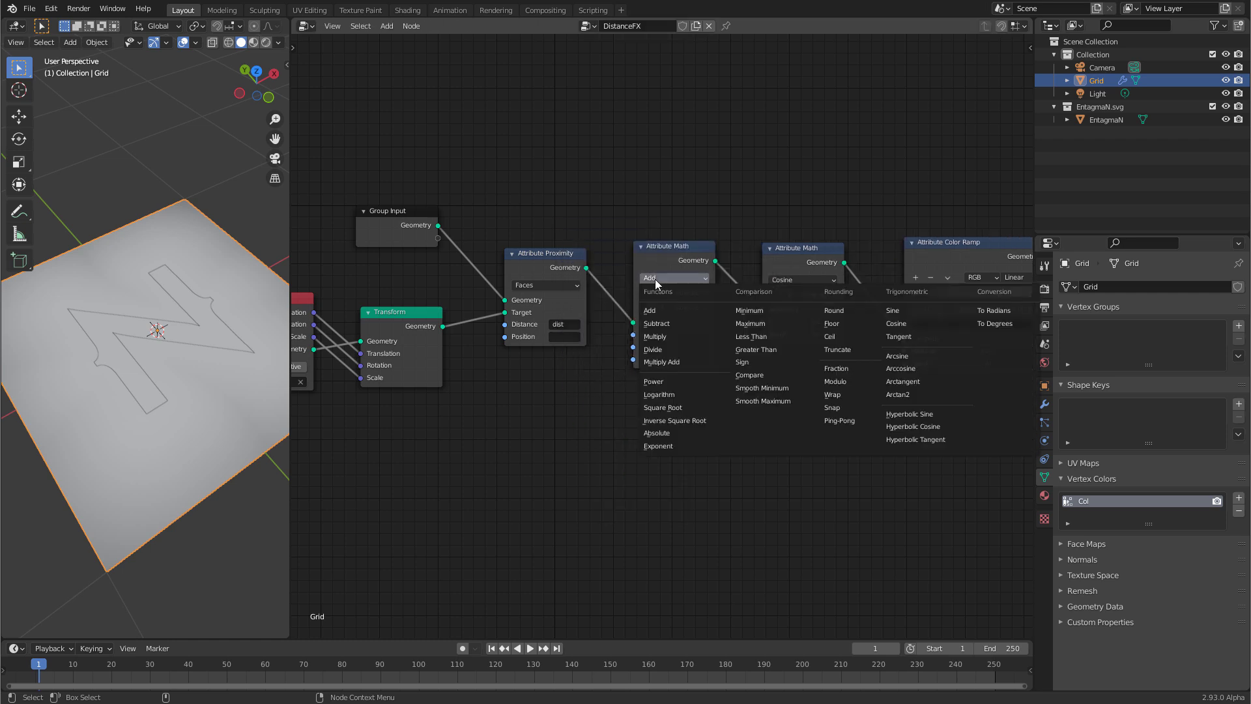
left_click(674, 334)
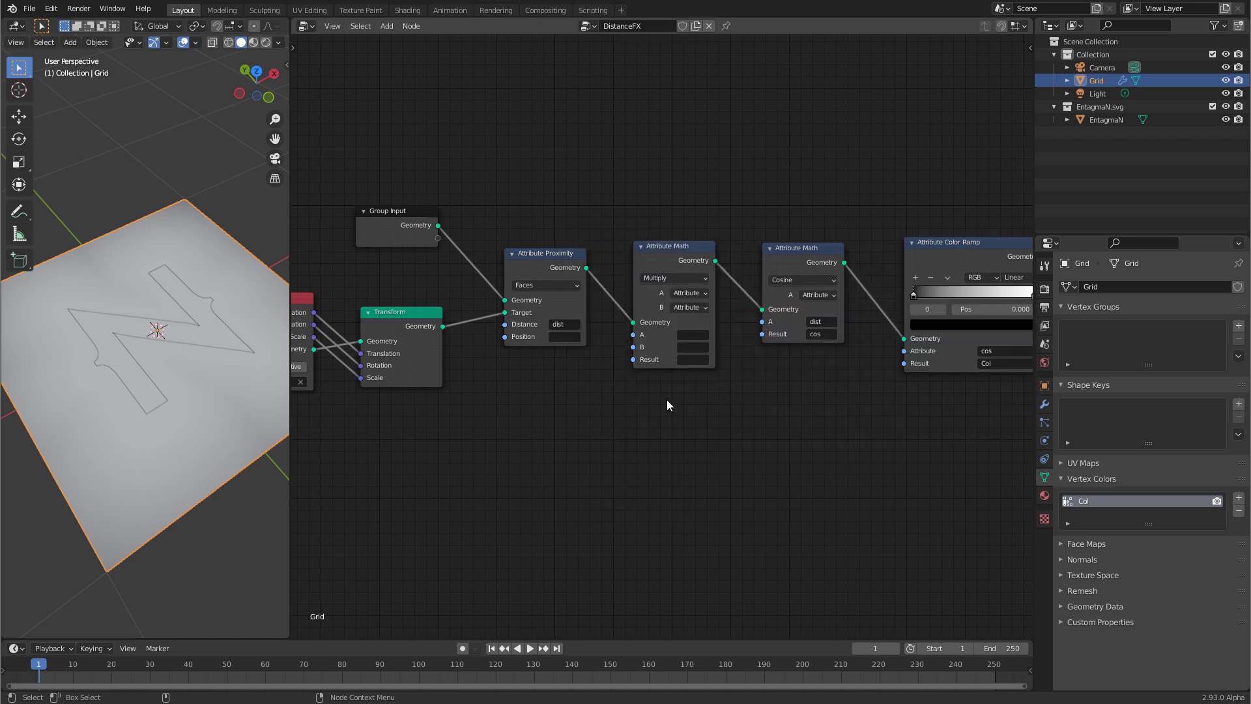
left_click(693, 335)
left_click(693, 364)
left_click(681, 306)
left_click(684, 335)
left_click(680, 351)
type("0.0")
key("Home")
type("3")
key("Return")
- Store the product as dist_sca and feed dist_sca into the Cosine node's A
left_click(692, 359)
type("dis")
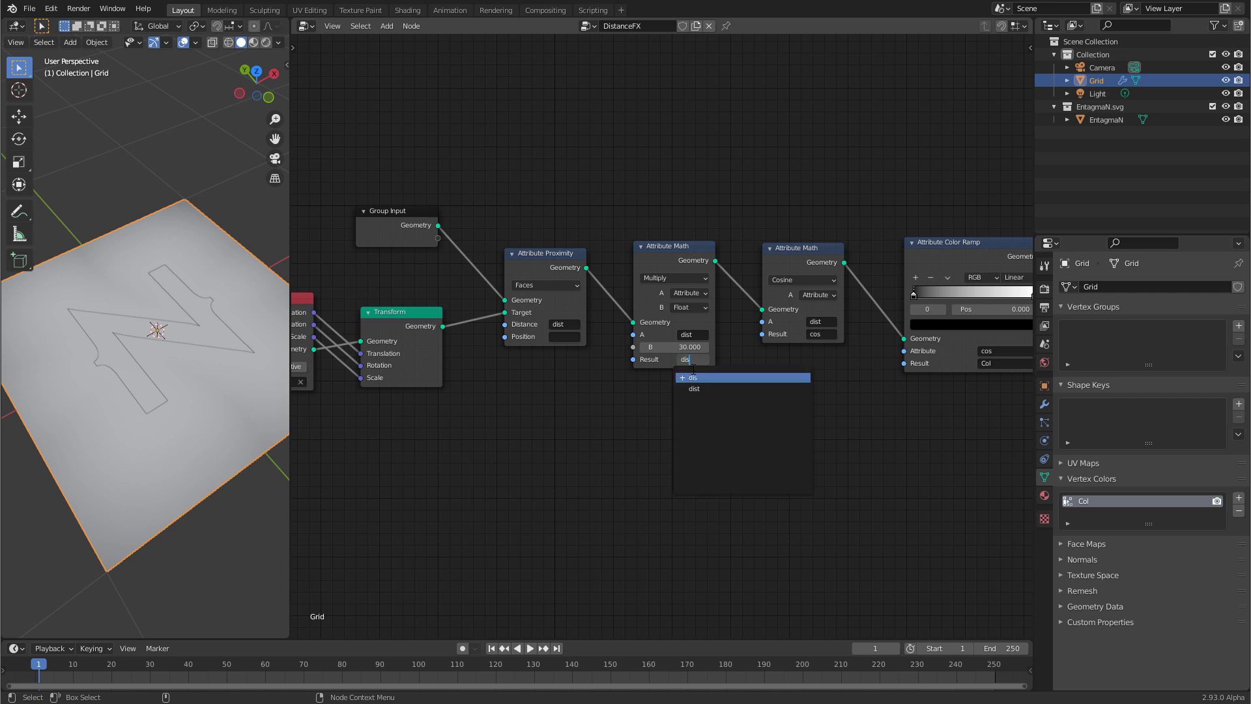
type("t_sca")
left_click(695, 379)
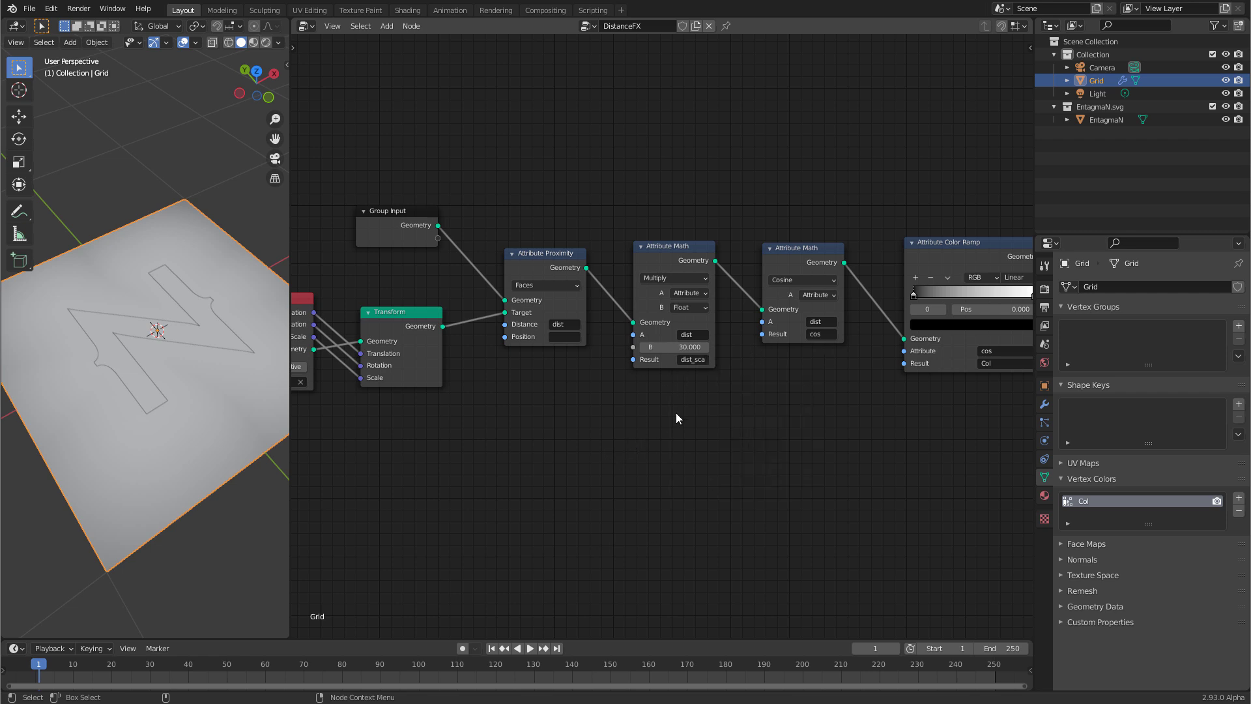
middle_click_drag(689, 419, 539, 427)
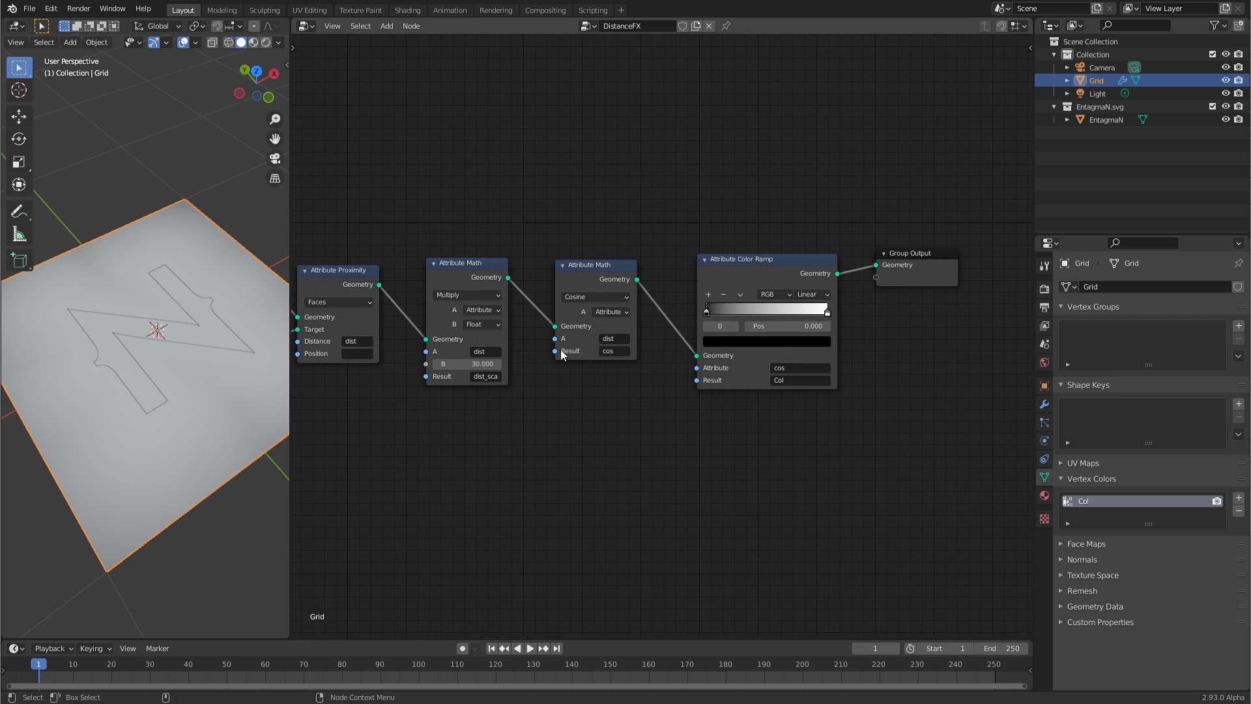
left_click(617, 337)
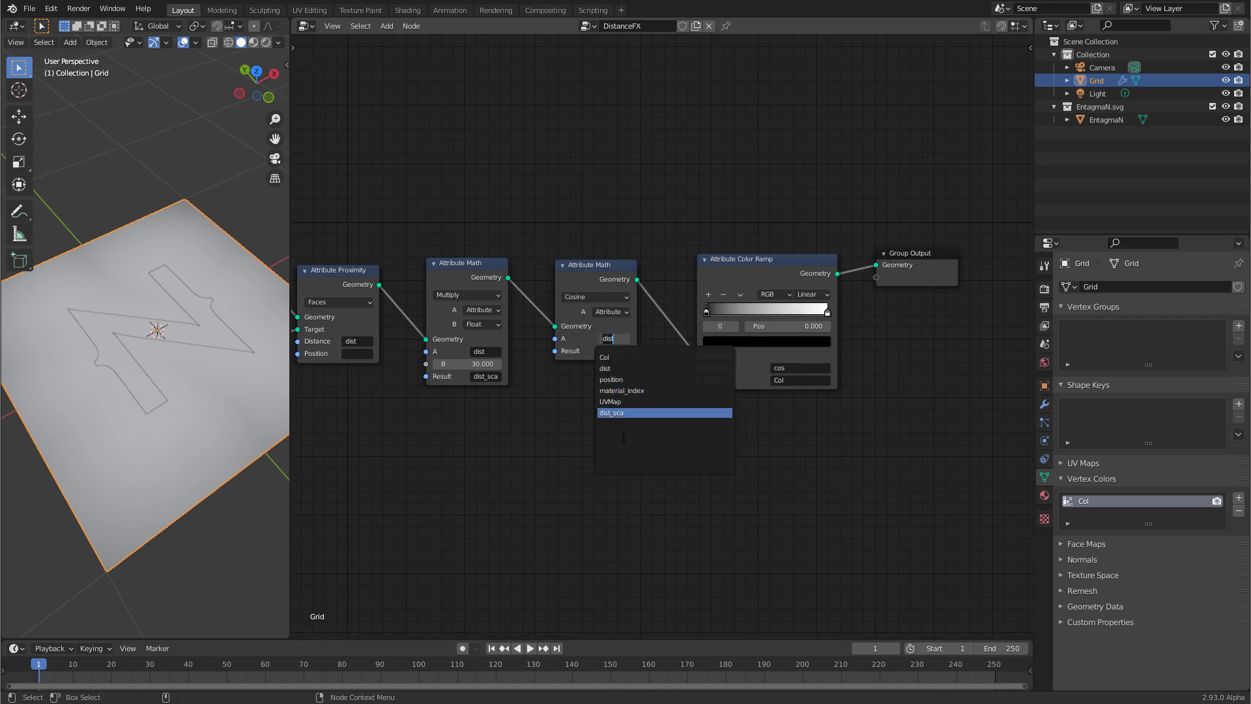
left_click(615, 412)
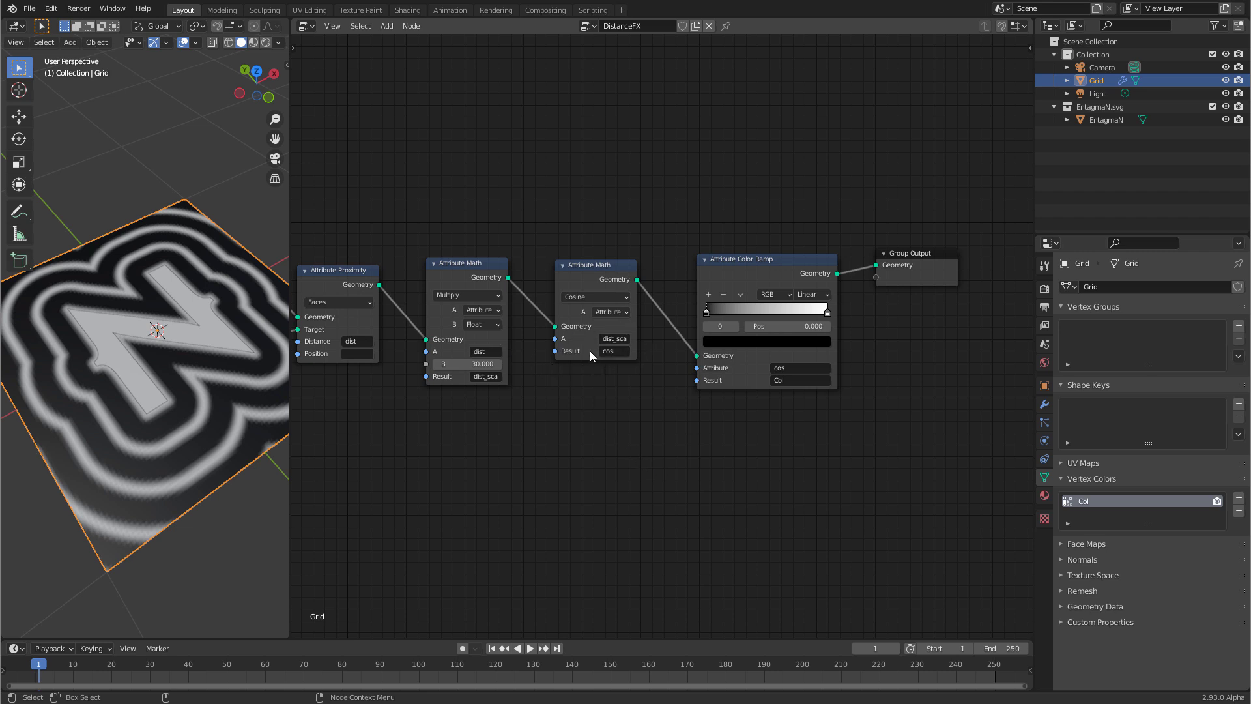
- Add a Map Range node, then delete it as unused
middle_click_drag(600, 450, 546, 439)
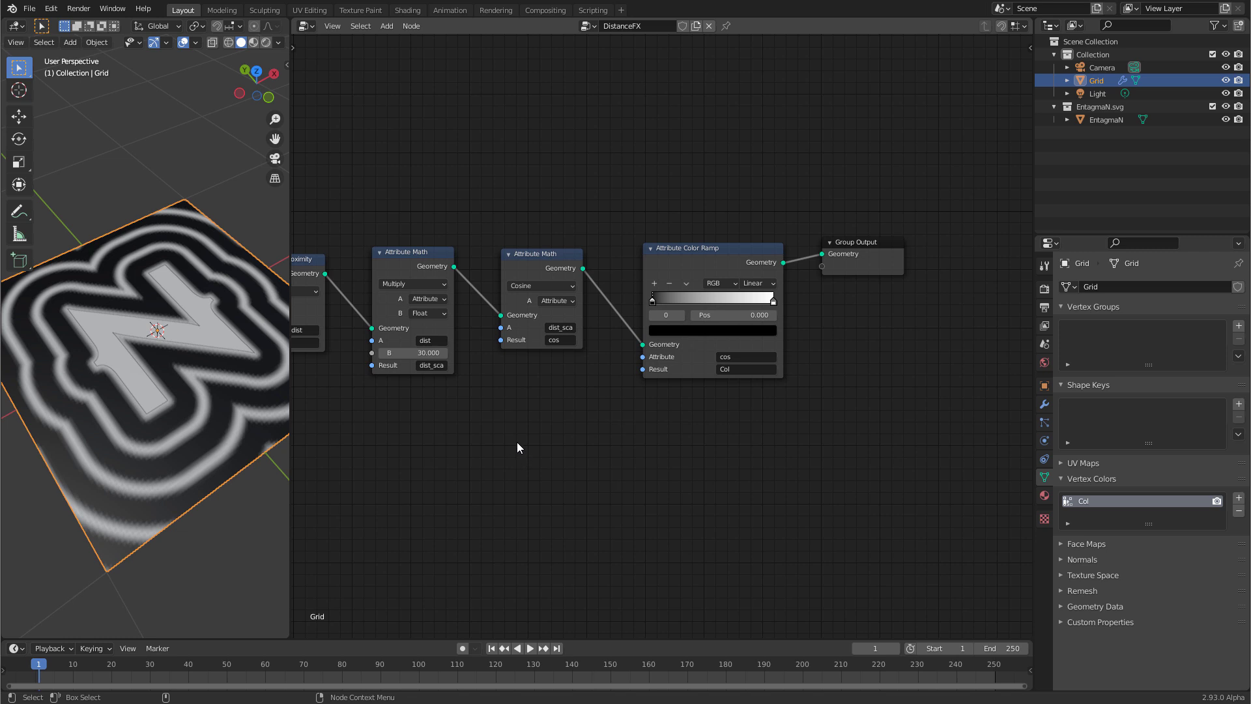
key("shift+a")
mouse_move(482, 516)
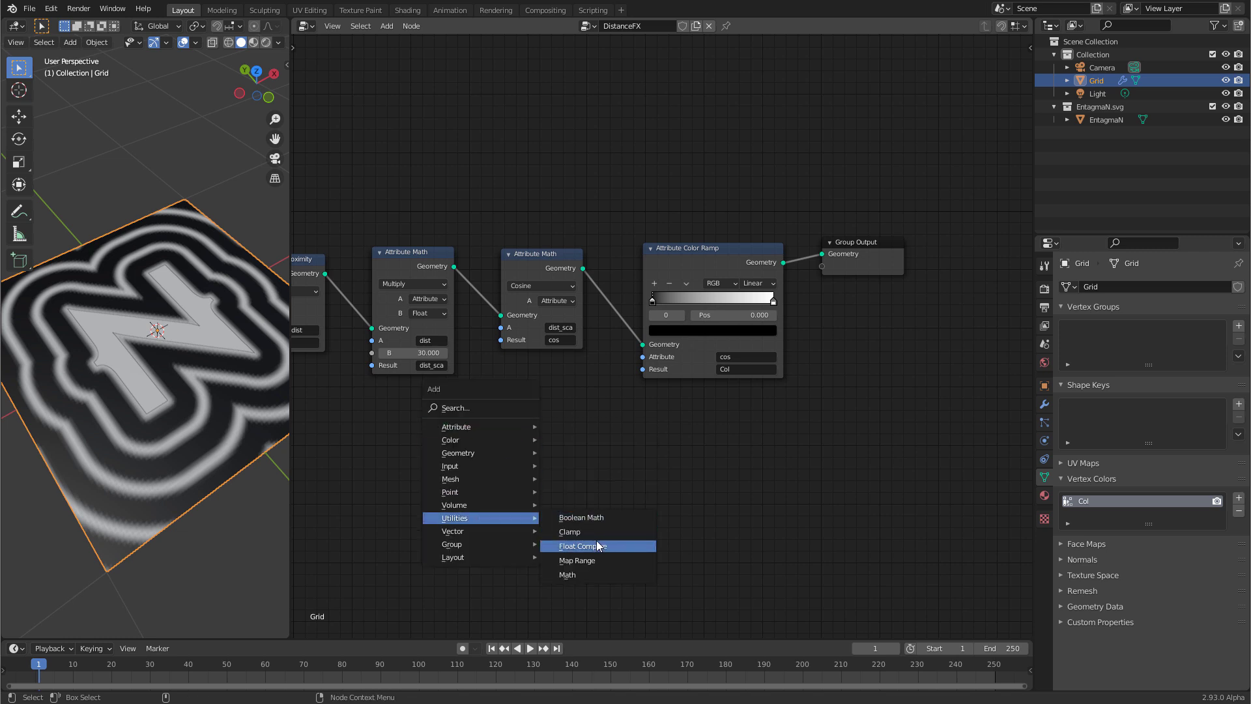
left_click(585, 561)
left_click(513, 423)
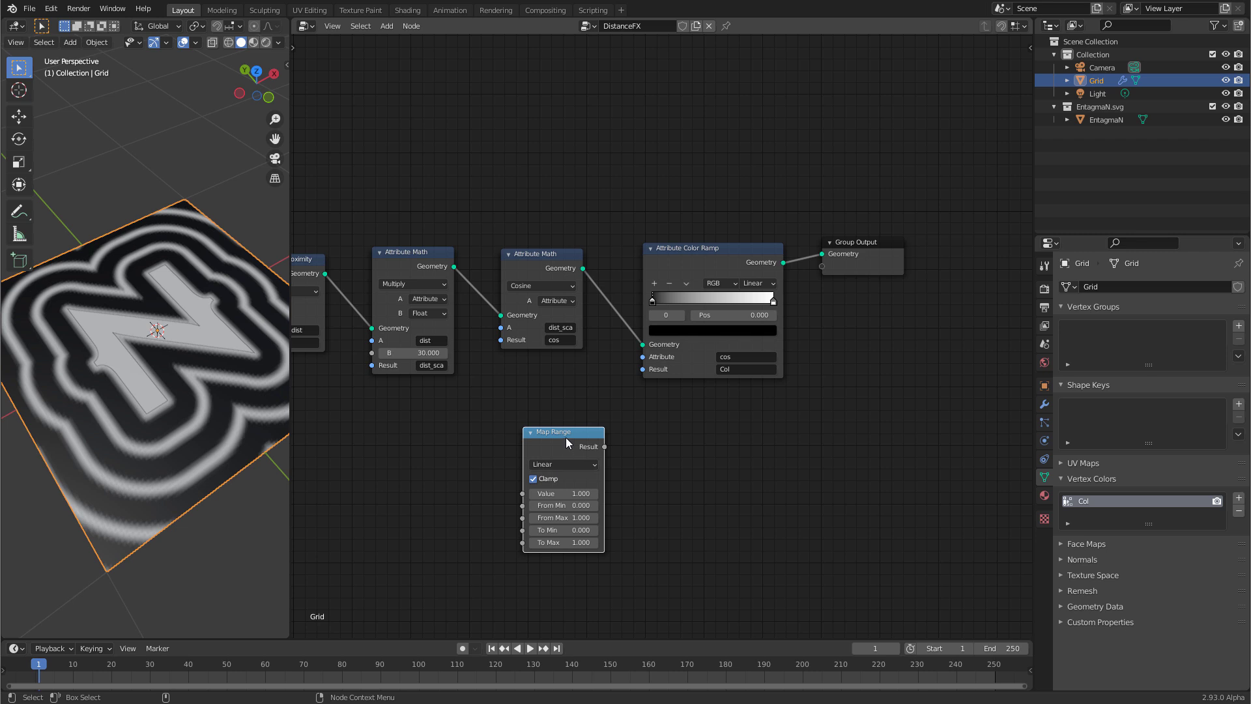
key("x")
- Add a Multiply Attribute Math node between the Cosine node and the Color Ramp
key("shift+a")
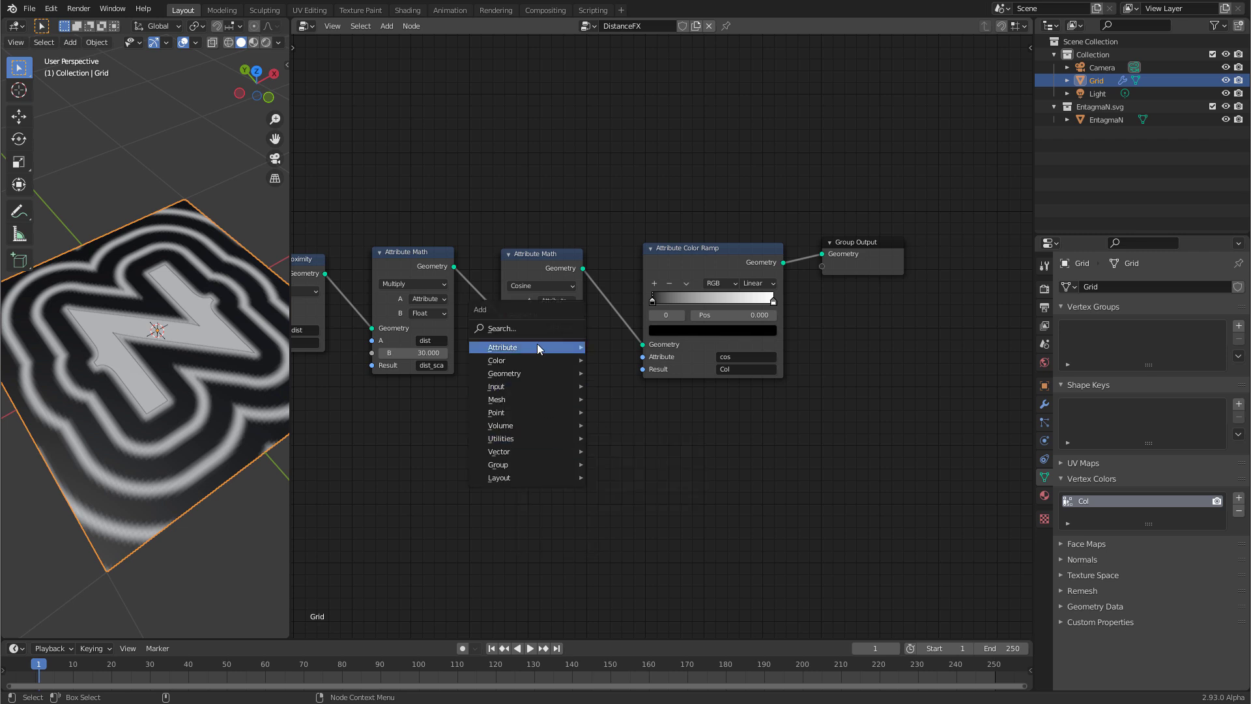
mouse_move(538, 346)
left_click(645, 419)
left_click(626, 385)
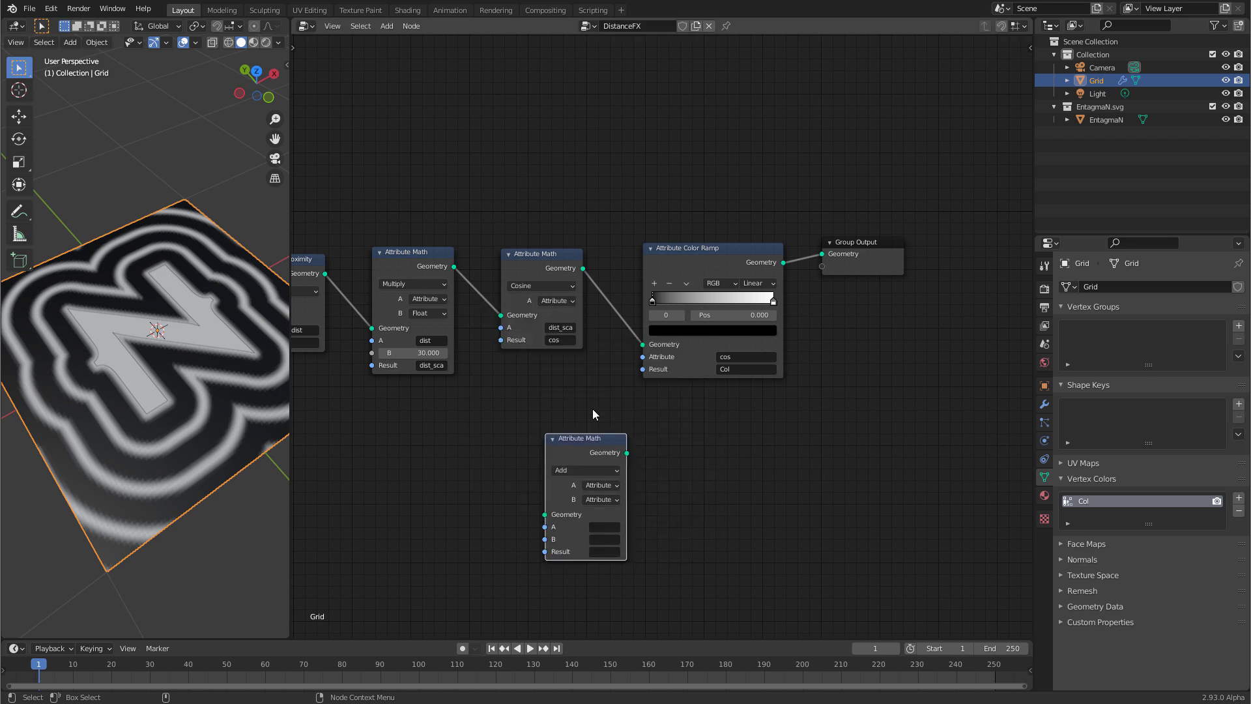
left_click(582, 475)
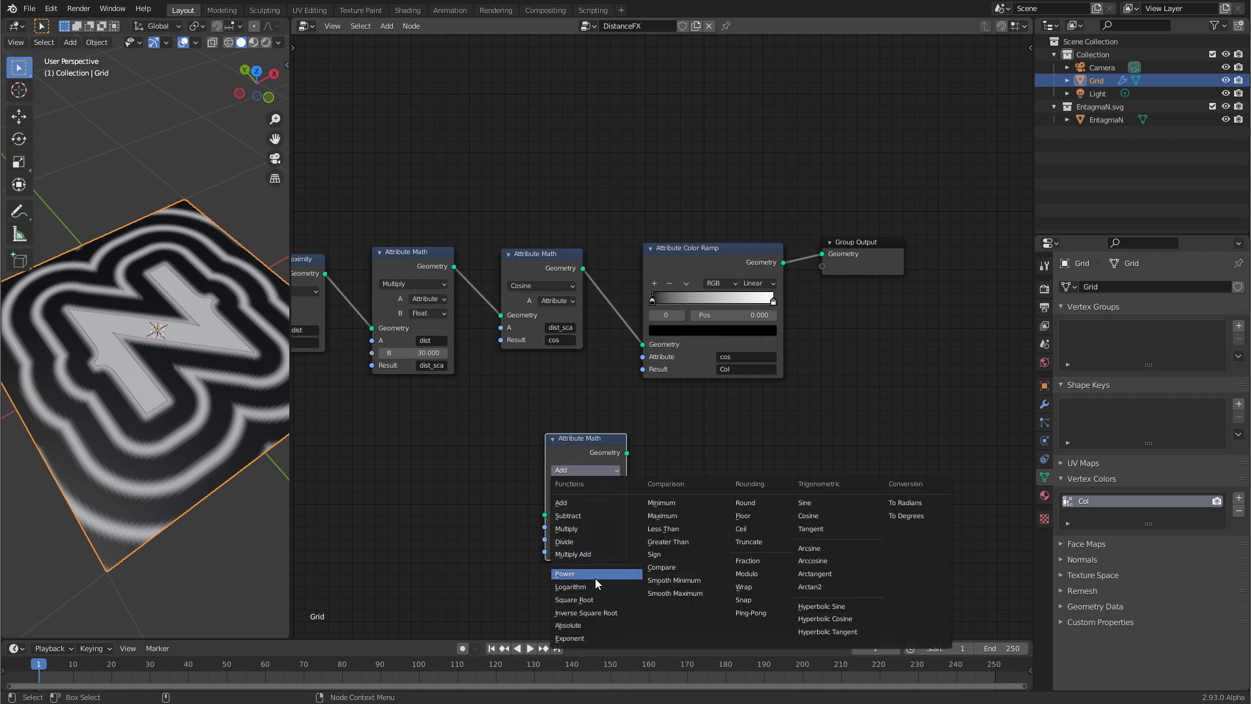
left_click(592, 529)
left_click_drag(851, 258, 958, 254)
left_click_drag(724, 258, 851, 253)
left_click_drag(600, 499, 683, 314)
- Set the Multiply node's B to Float 0.5, with input A and Result both cos
left_click(683, 314)
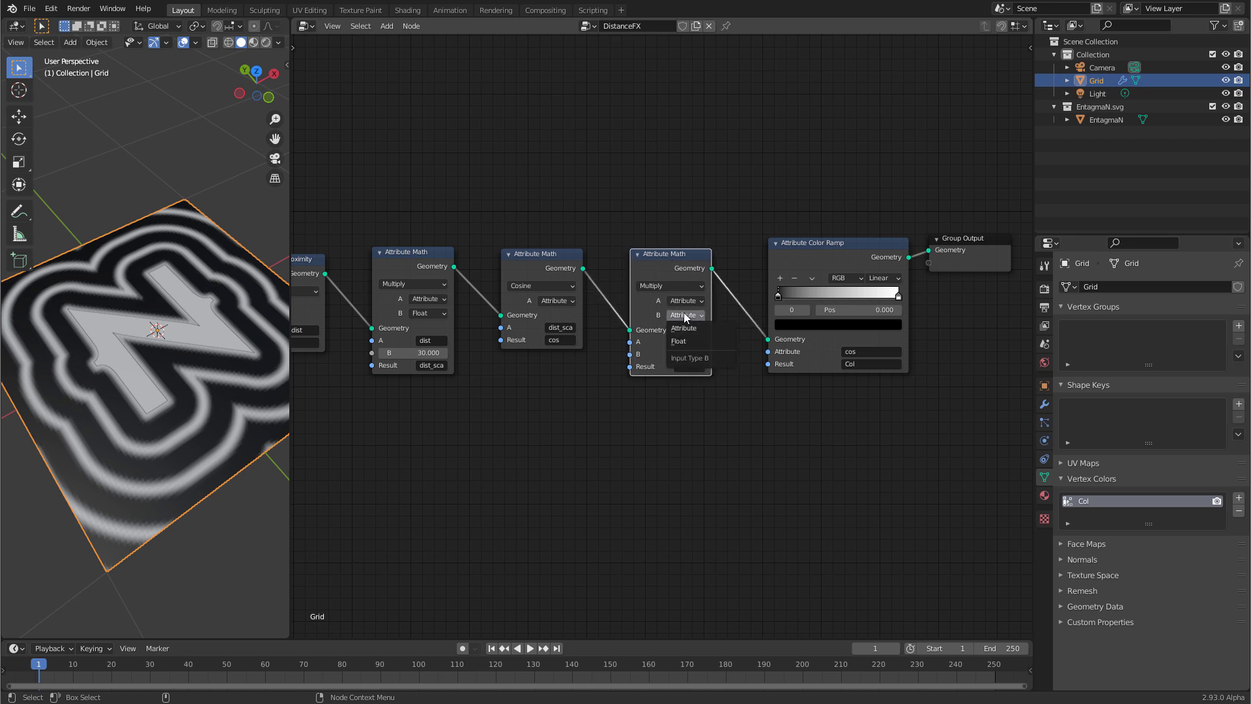
left_click(686, 346)
left_click(681, 354)
type("0.5")
key("Return")
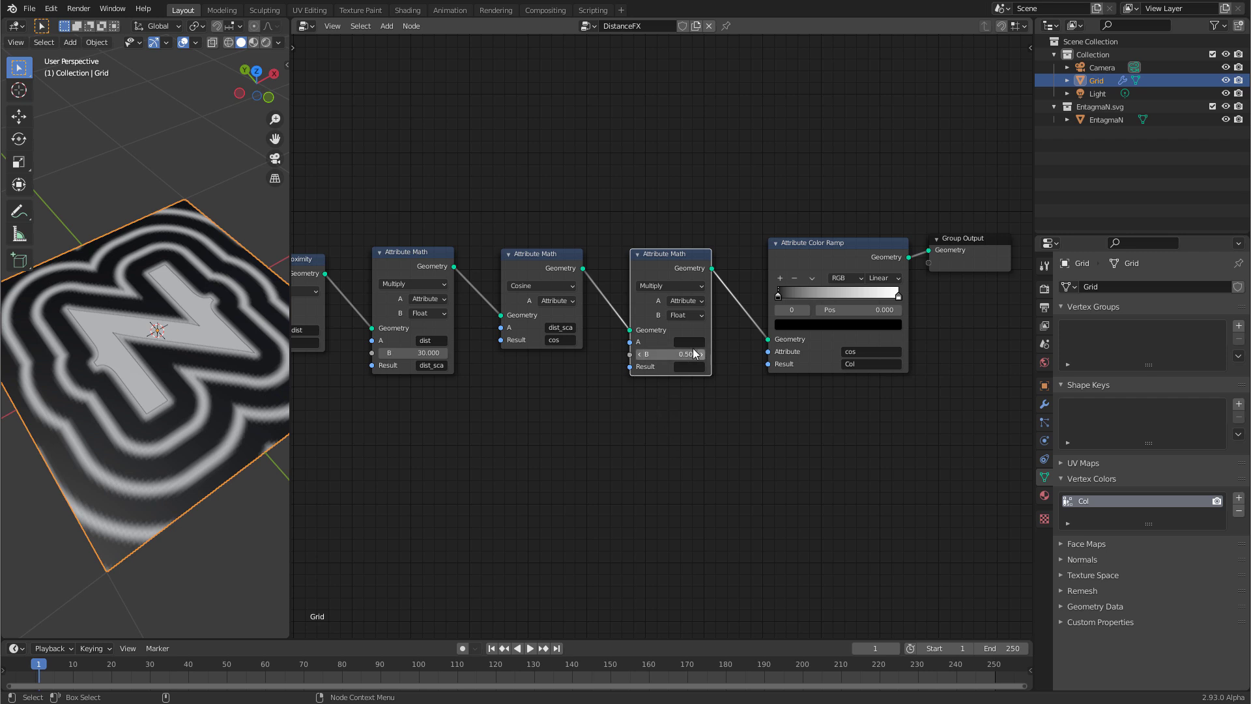
left_click(689, 341)
type("cos")
left_click(803, 359)
left_click(682, 367)
type("cos")
left_click(685, 396)
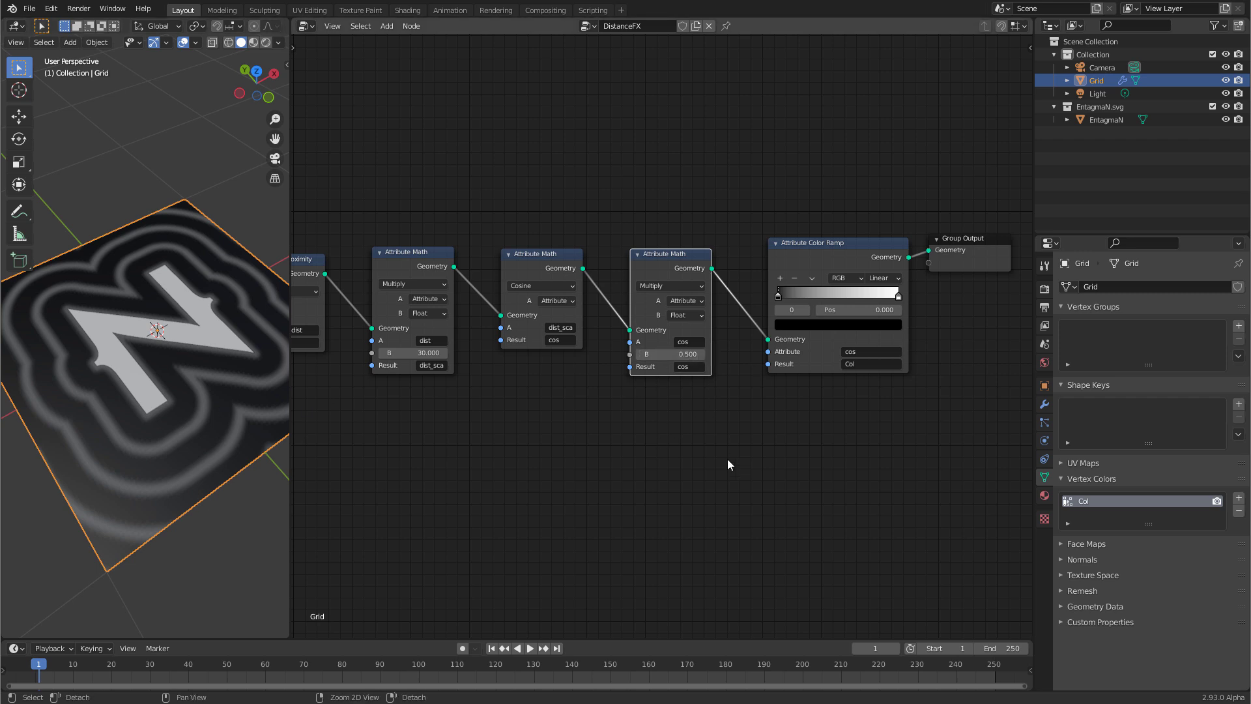
- Duplicate the Multiply node, insert the copy before the Color Ramp, and switch it to Add
middle_click_drag(711, 454, 529, 462)
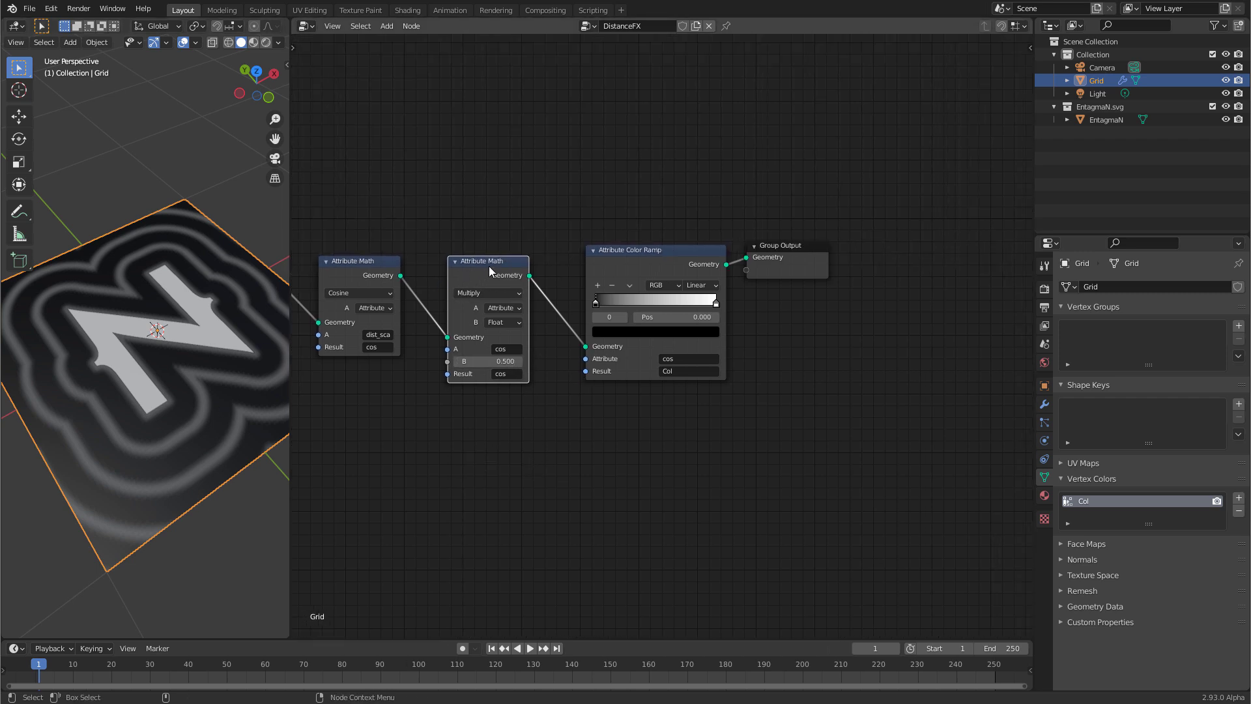
key("shift+d")
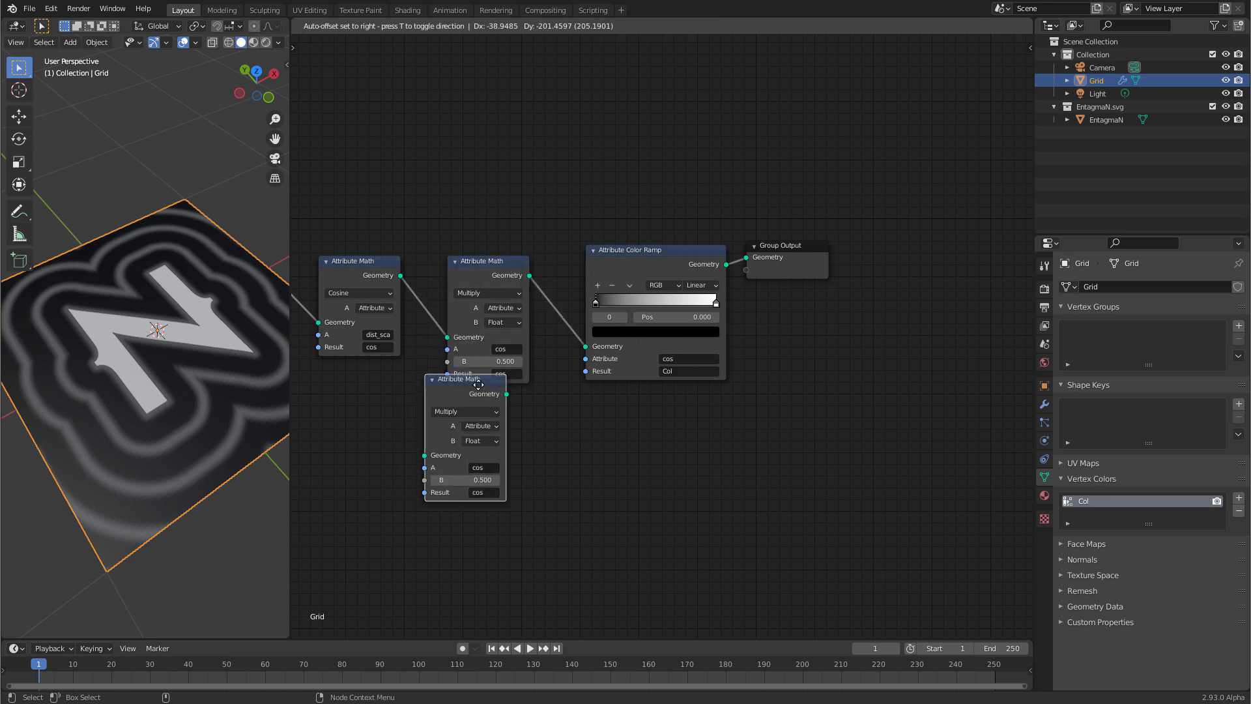
left_click(525, 458)
left_click_drag(525, 458, 591, 271)
left_click(595, 297)
left_click(599, 327)
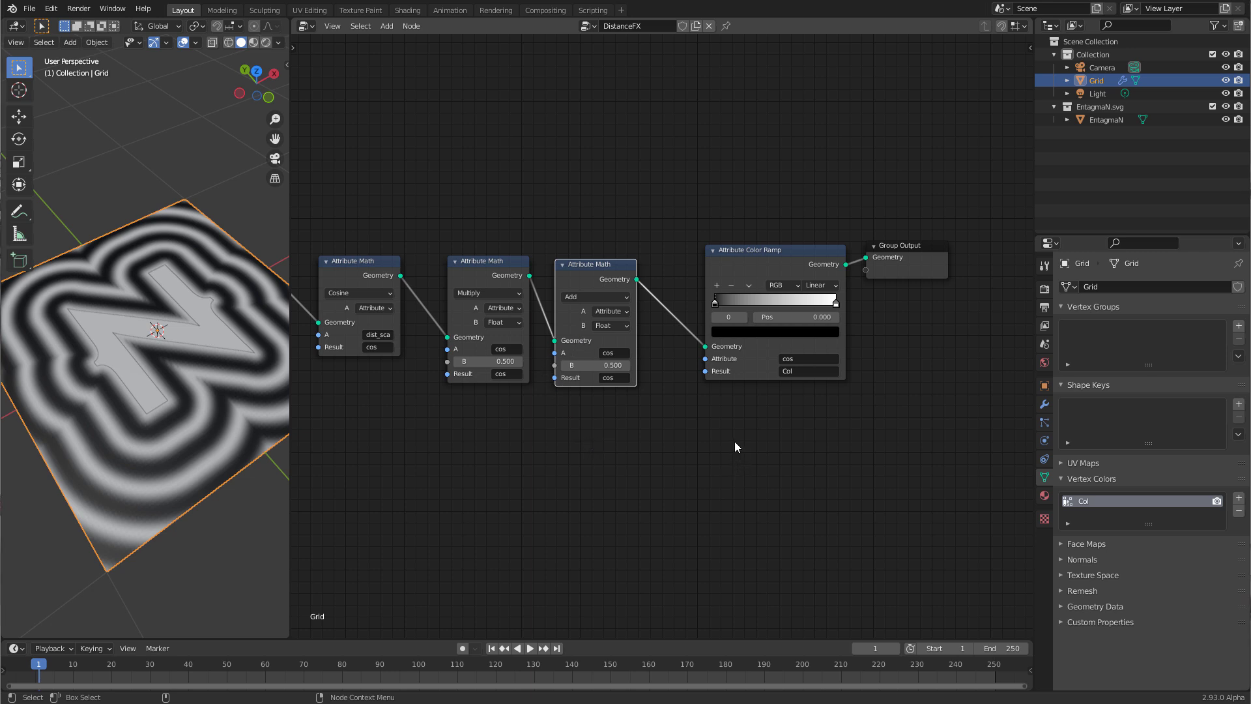
left_click(820, 357)
left_click(793, 399)
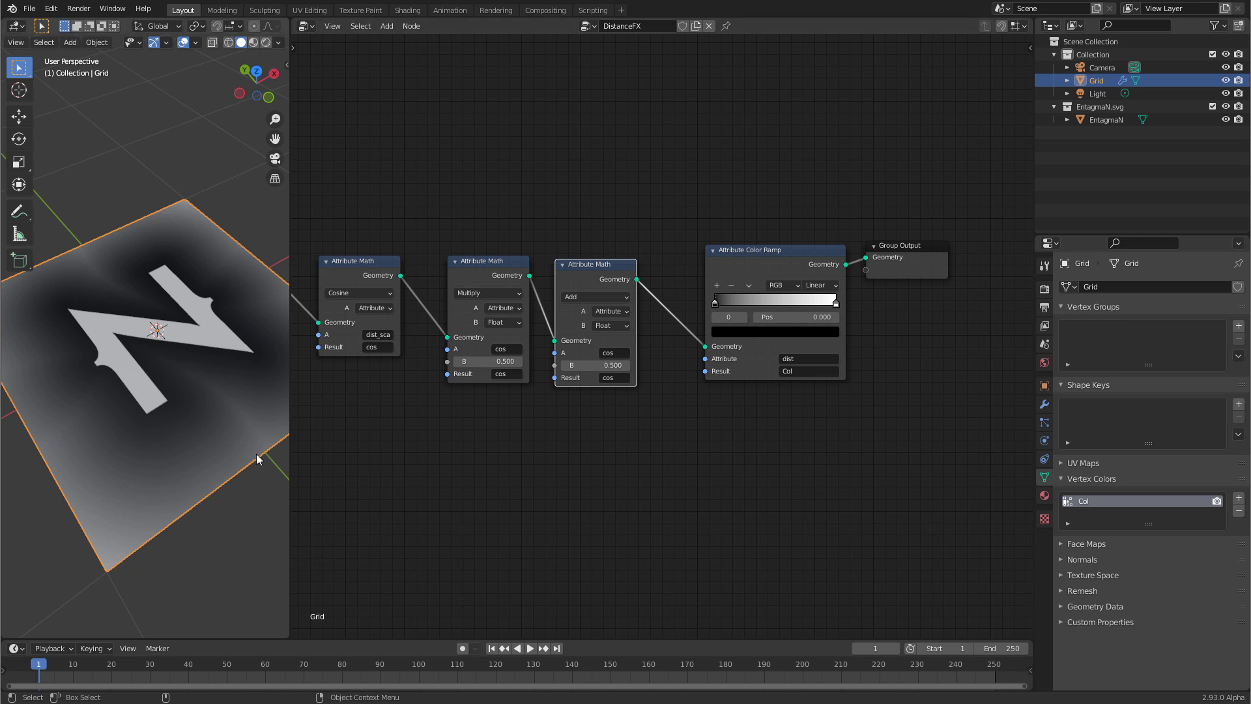
left_click(730, 460)
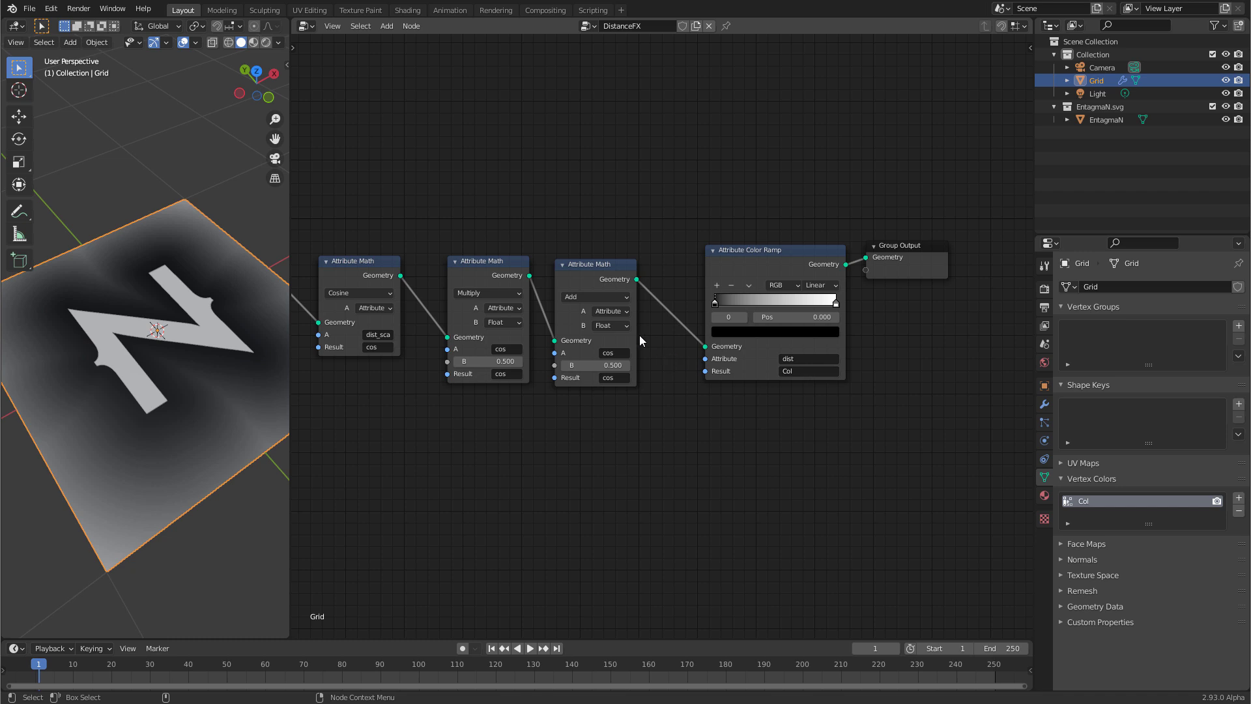
left_click(801, 359)
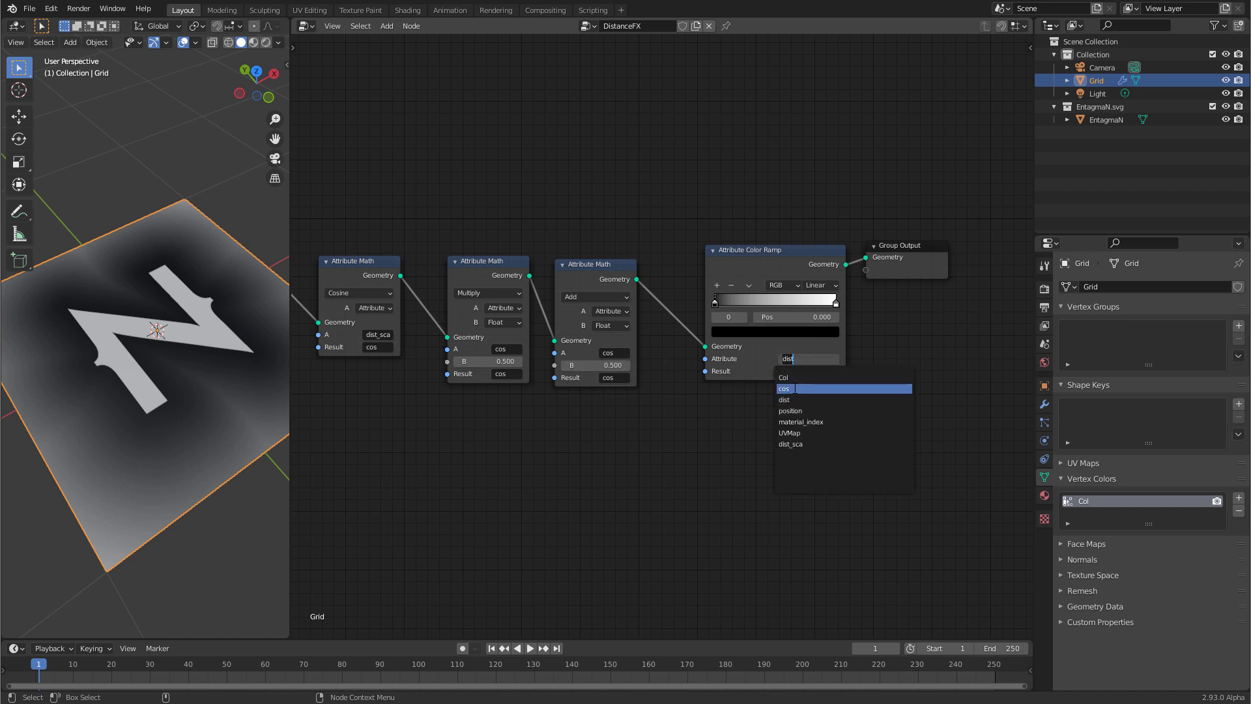
left_click(795, 388)
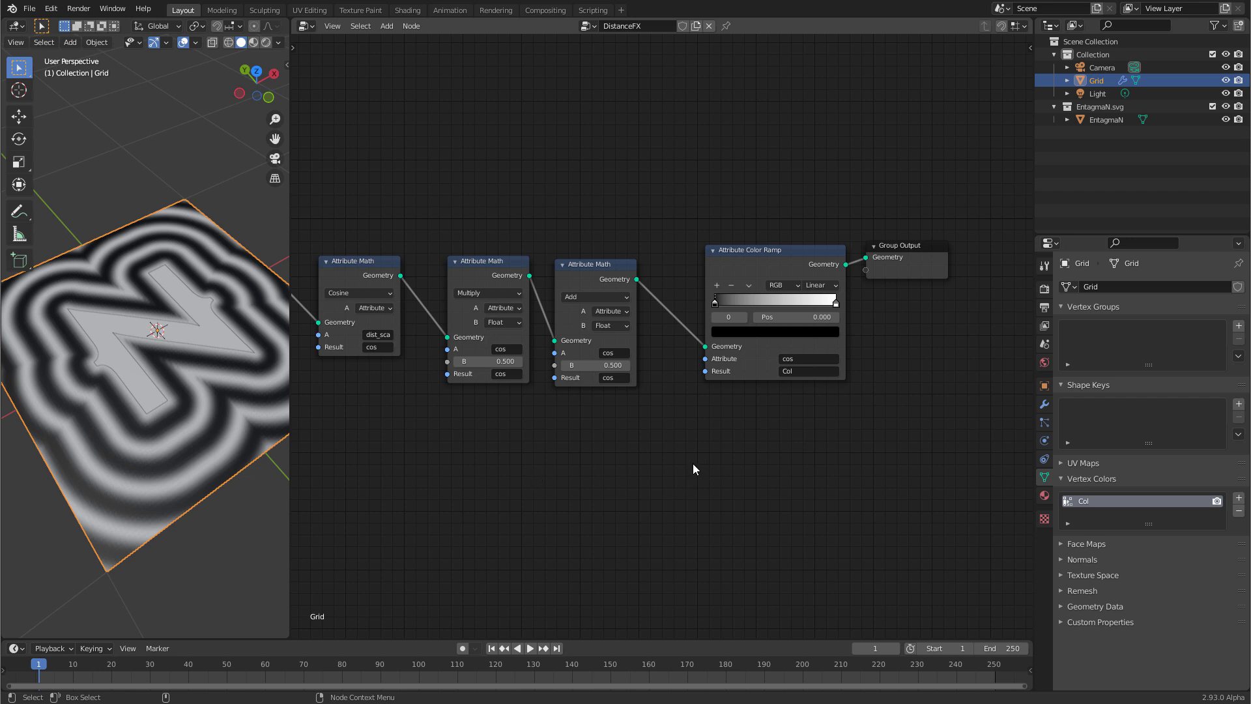
- Insert a Subtract Attribute Math node before the Color Ramp with A as Float 1.000
key("shift+a")
left_click(769, 531)
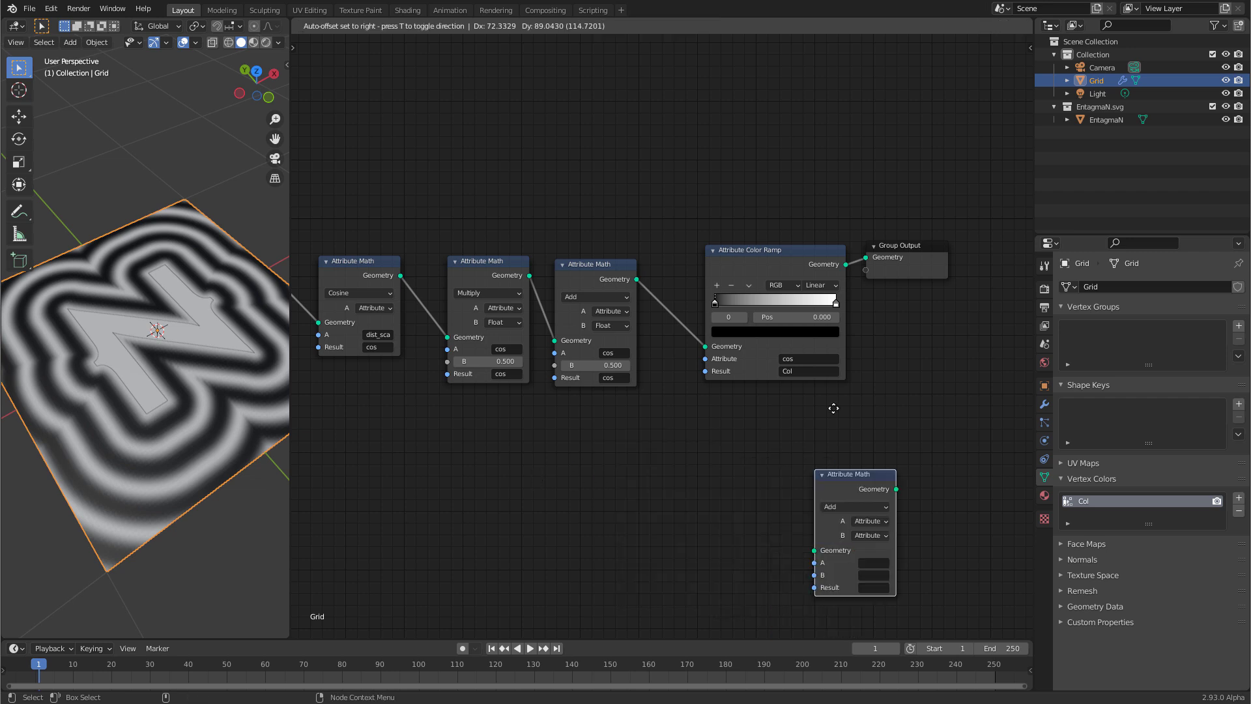
left_click(789, 405)
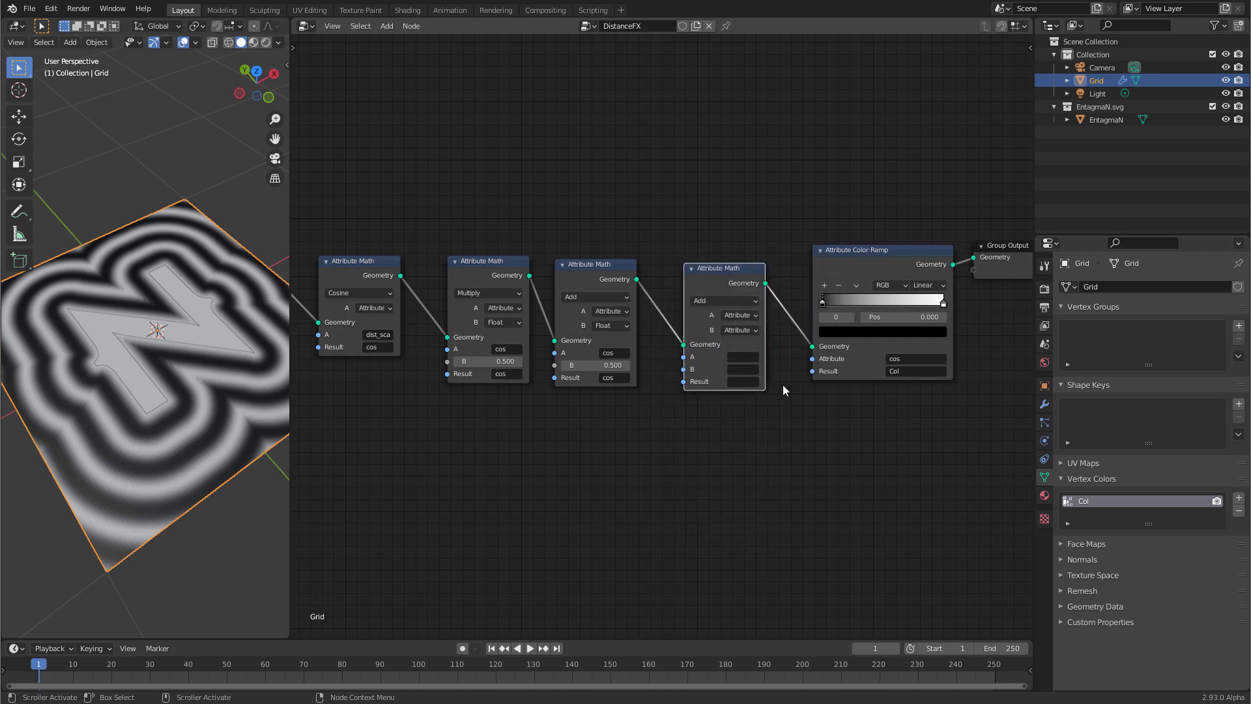
left_click(739, 315)
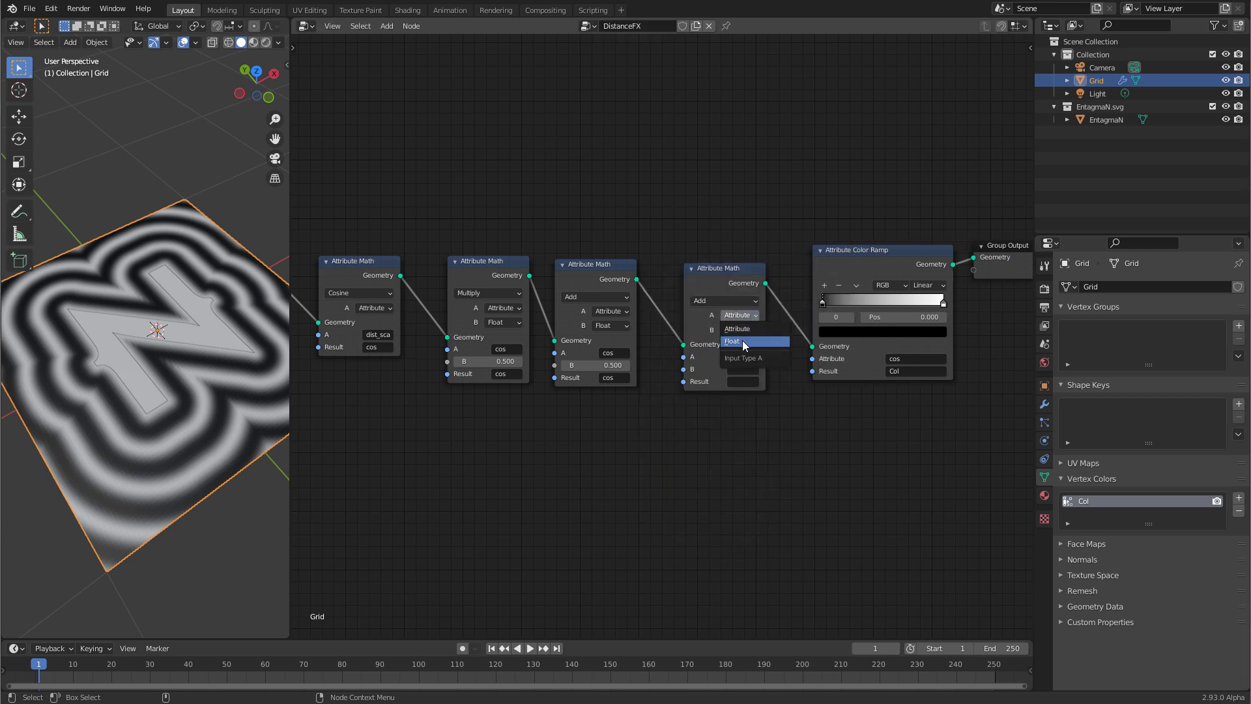
left_click(741, 340)
double_click(724, 357)
key("Return")
left_click(709, 300)
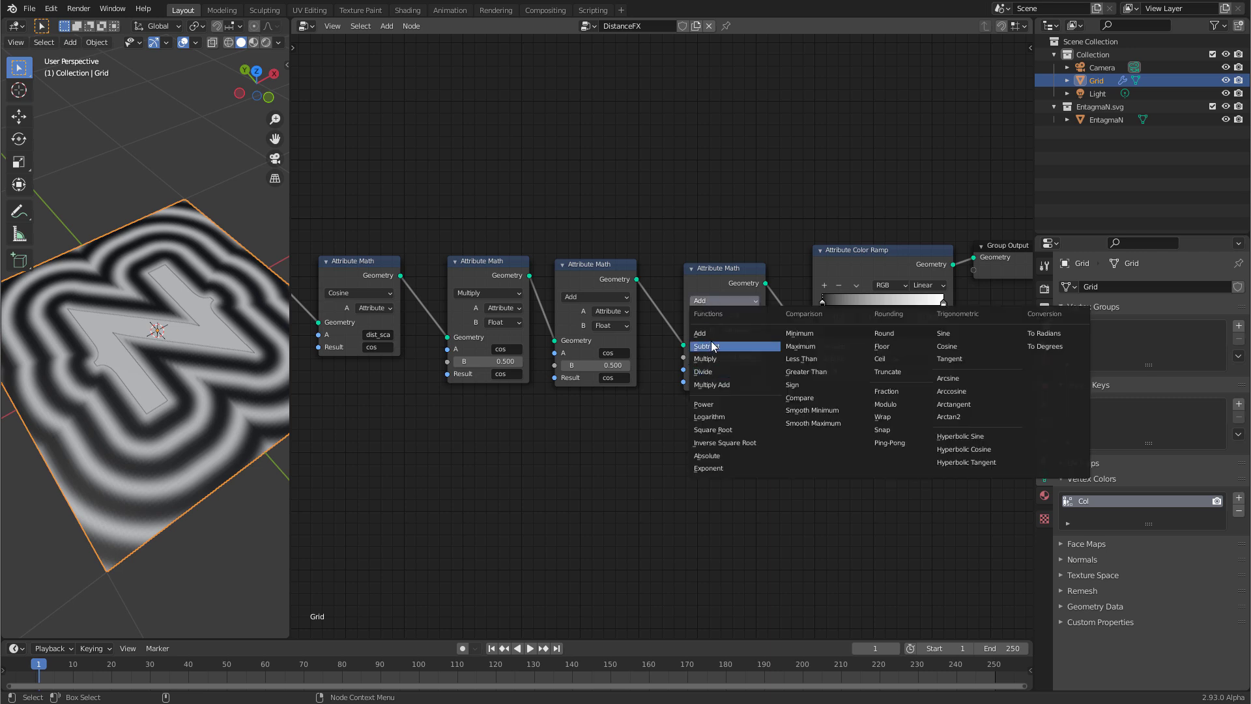
left_click(707, 346)
- Set the Subtract node's B to dist and its Result to dist_inv
left_click(741, 368)
type("dist")
key("Return")
left_click(743, 381)
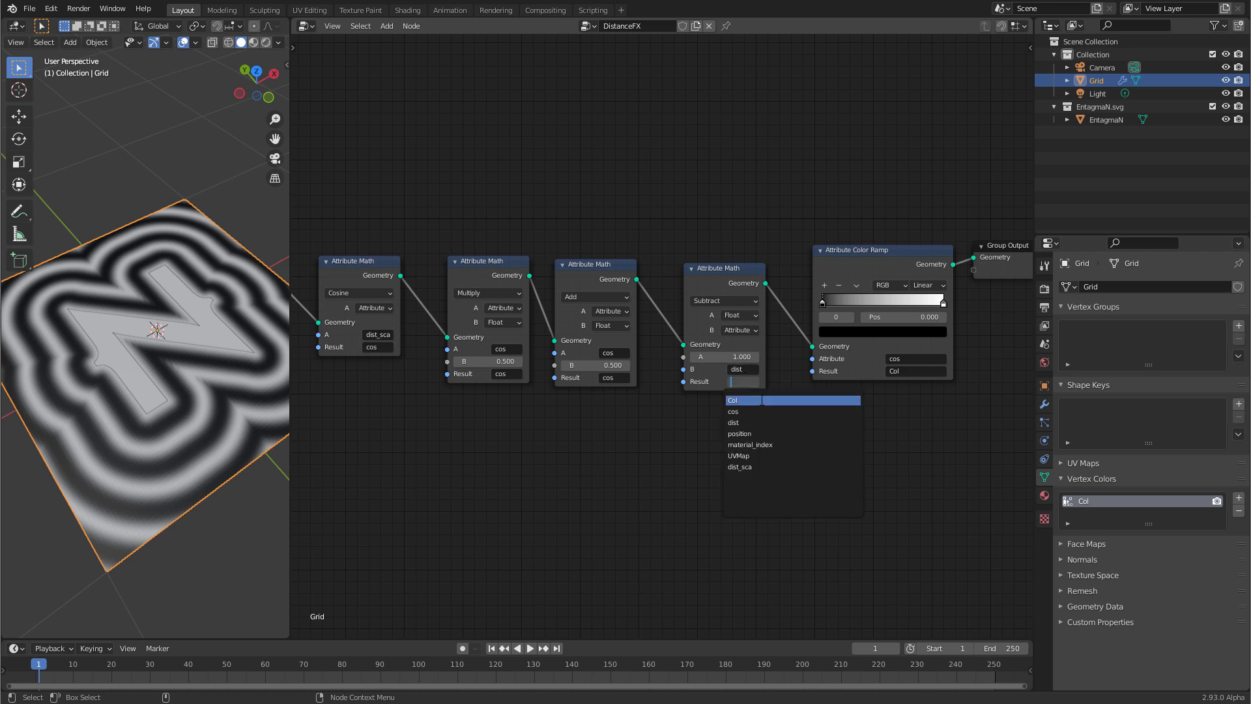
type("dist_i")
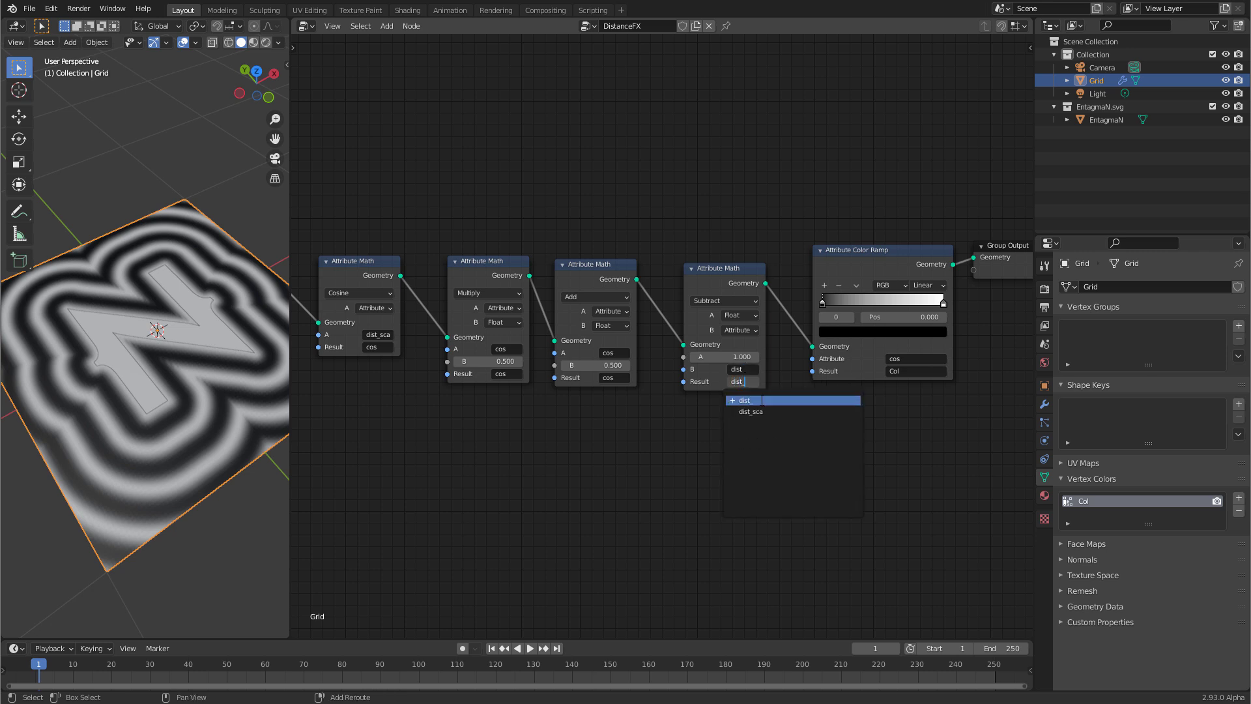
type("n")
key("BackSpace")
type("nv")
key("Return")
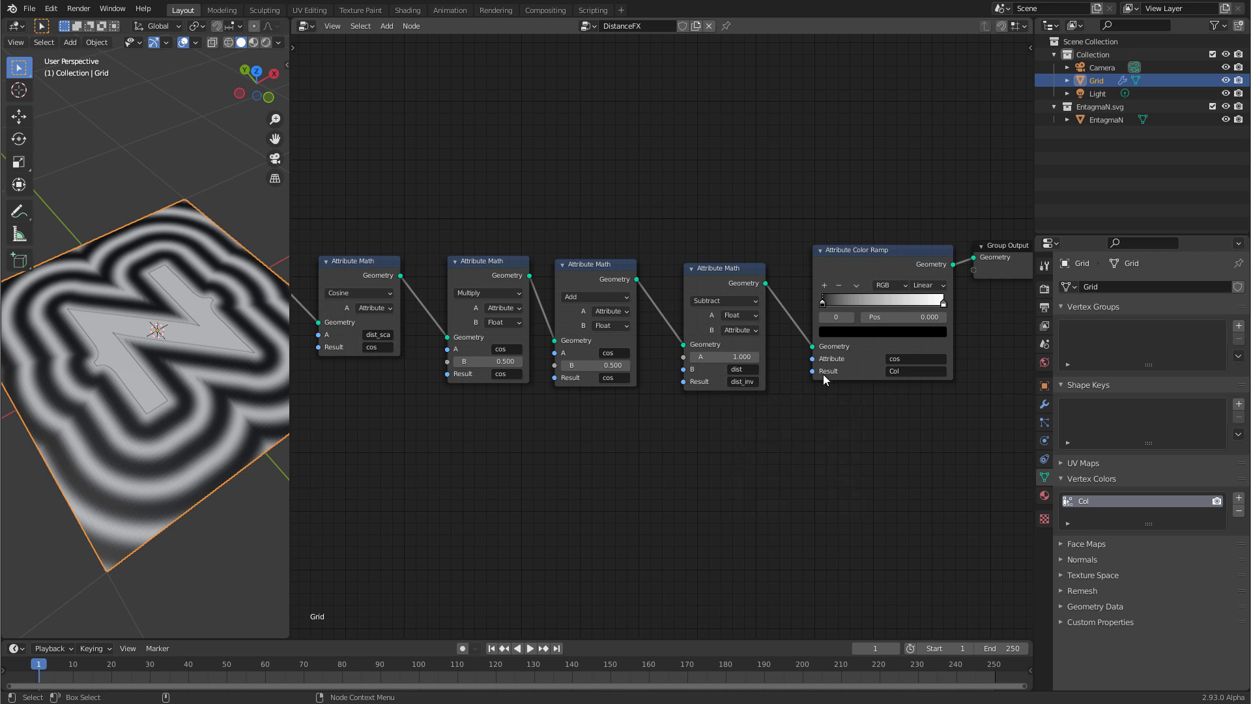
- Make the Color Ramp read dist_inv and recentre the node tree
left_click(900, 357)
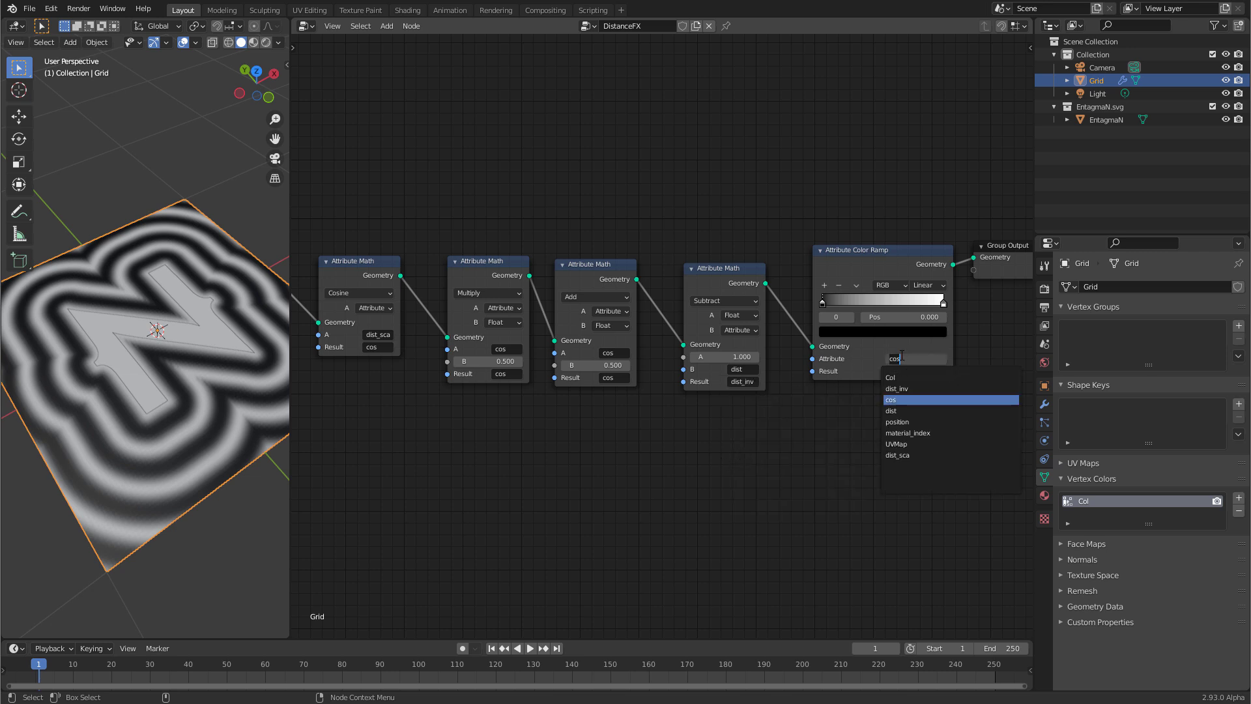
left_click(899, 389)
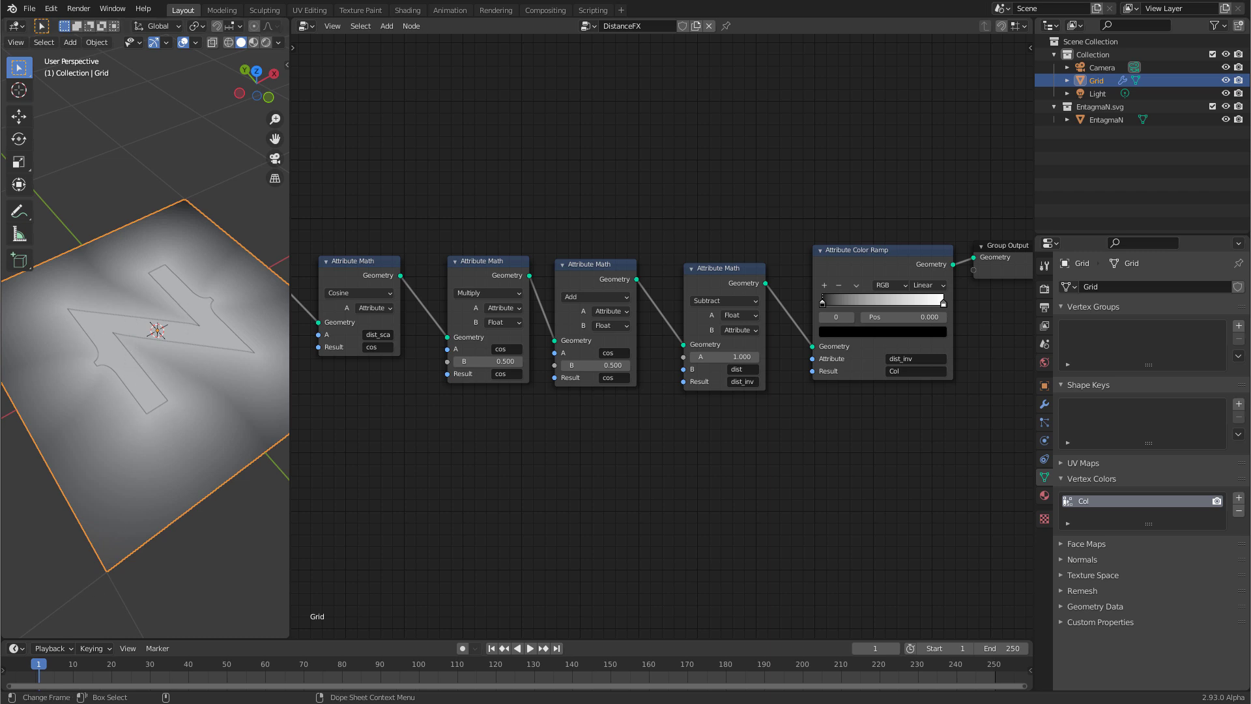
middle_click_drag(910, 422, 651, 454)
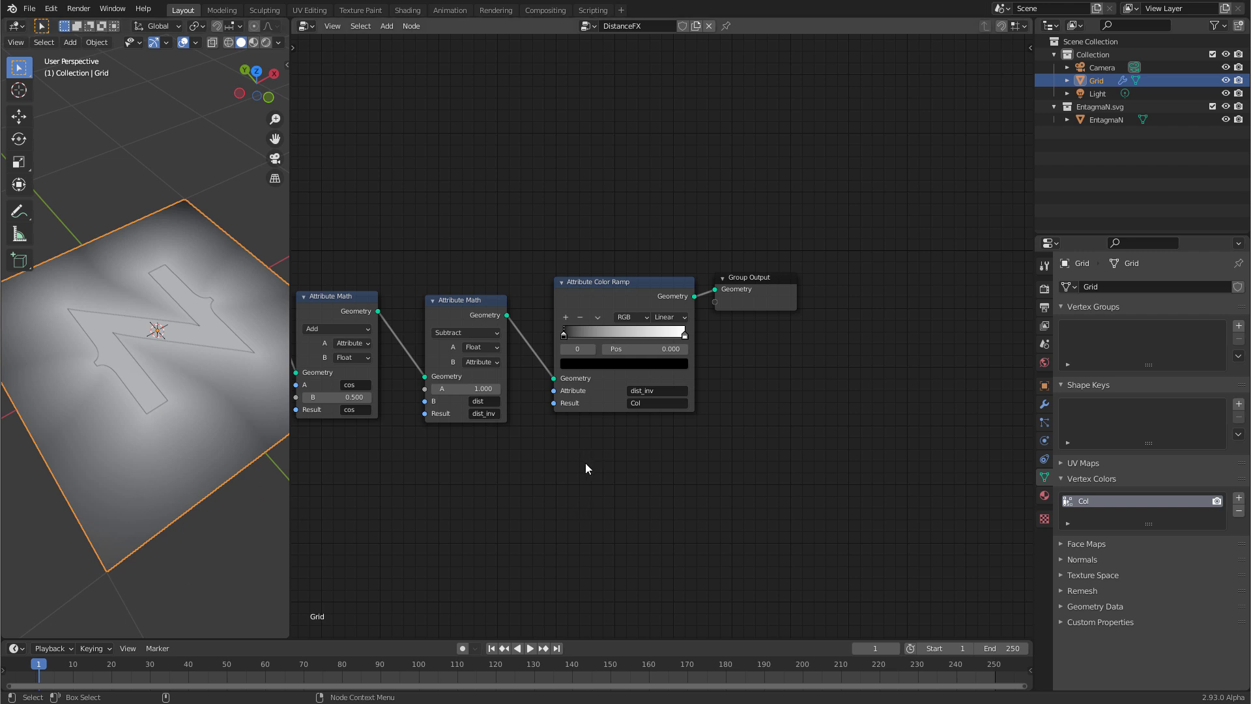
left_click_drag(594, 284, 579, 289)
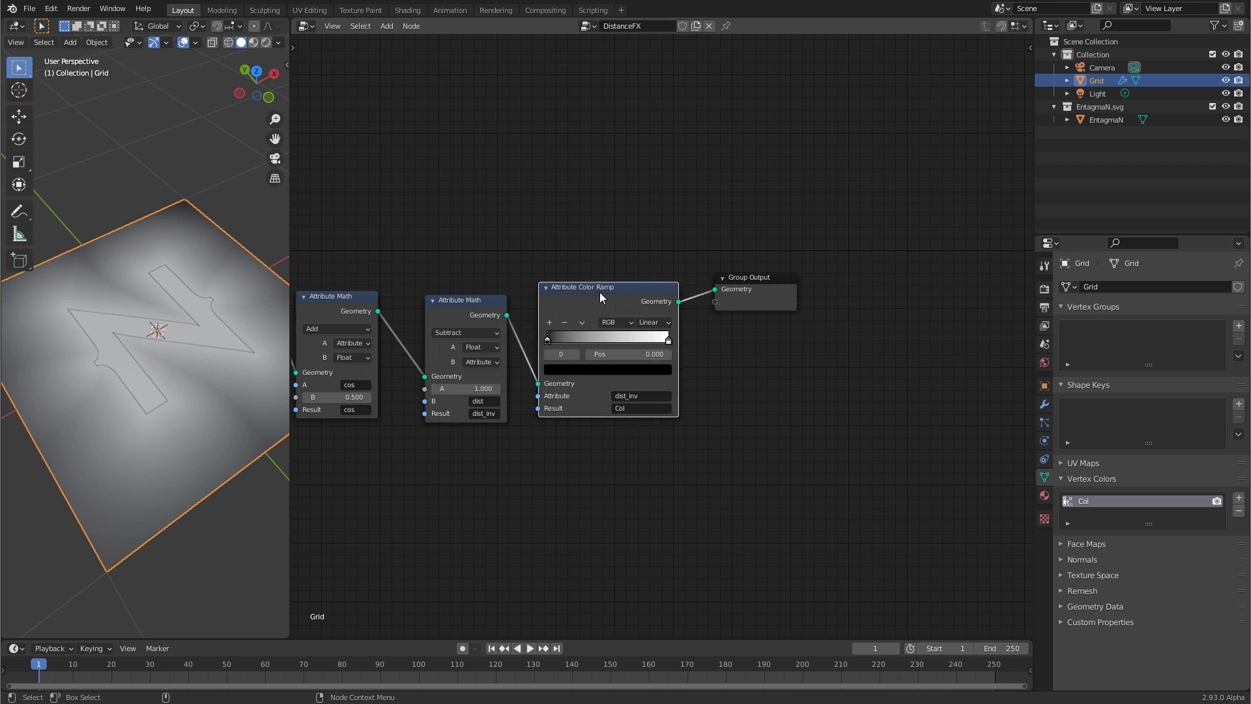
- Duplicate the Color Ramp node and set the copy's Result to dist_inv
key("shift+d")
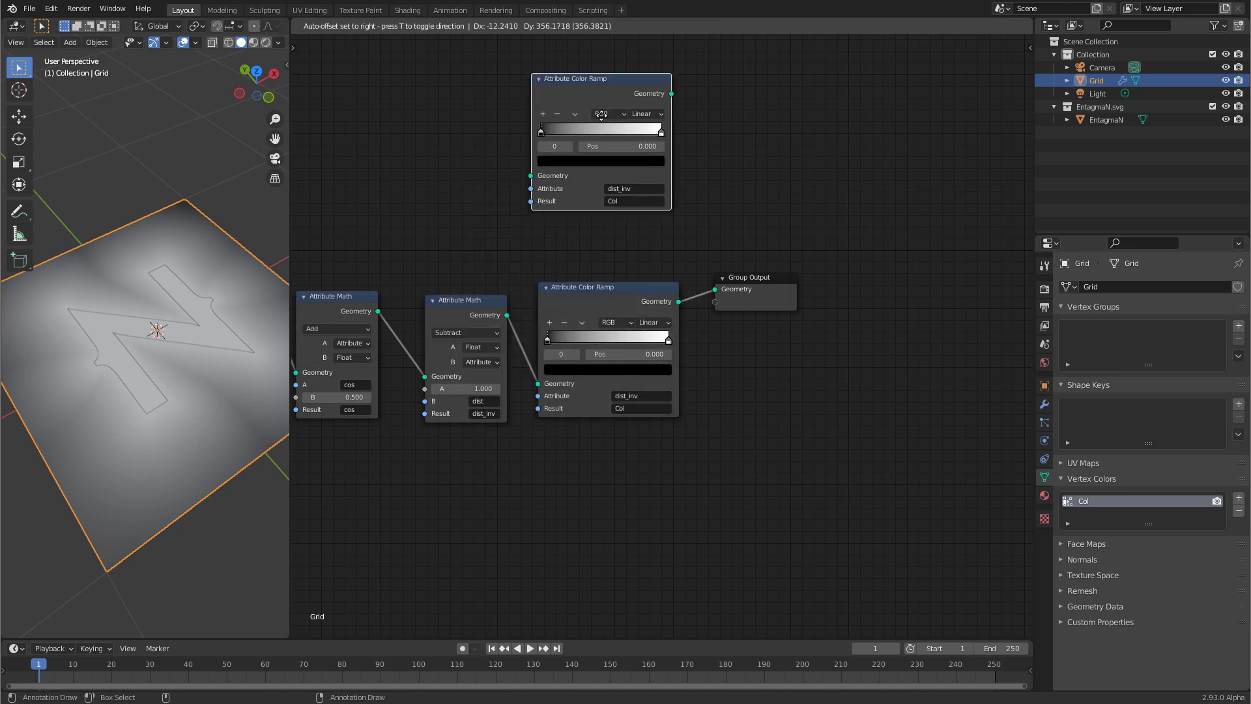
left_click(596, 173)
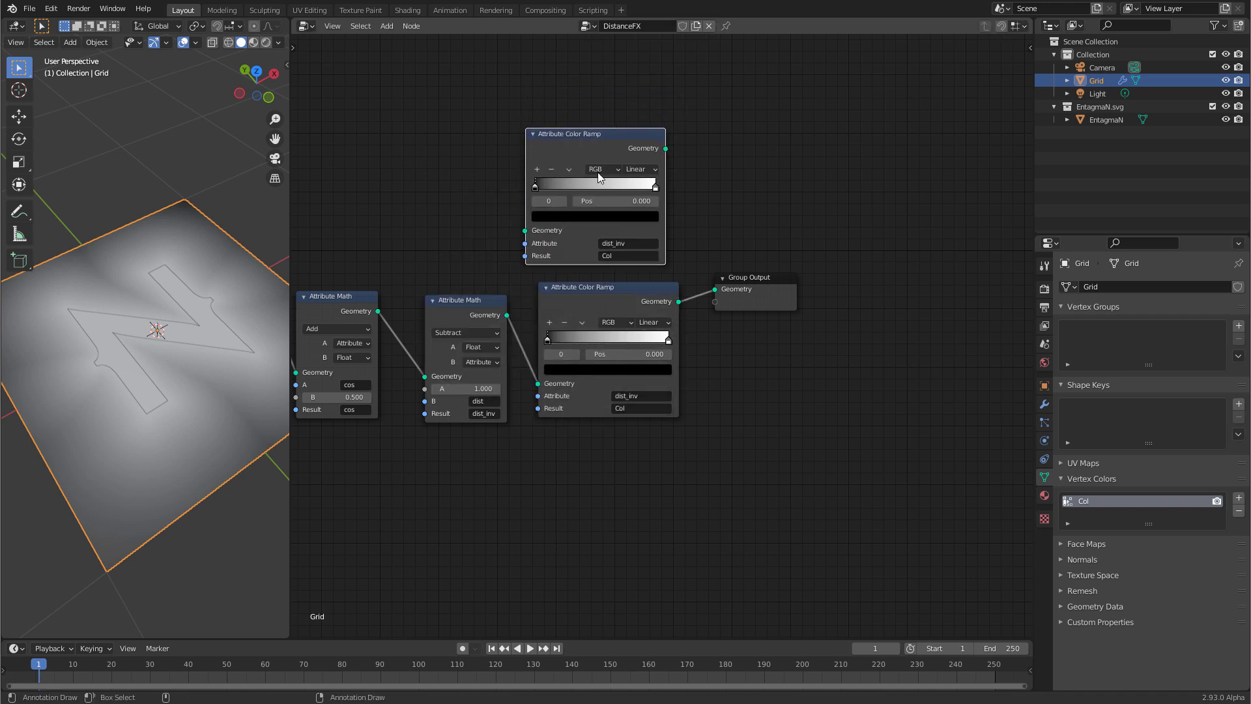
left_click(622, 255)
type("dist_inv")
key("Return")
- Wire the copied Color Ramp between the Subtract node and the final ramp, and move it into the row
left_click_drag(512, 312, 529, 229)
left_click_drag(666, 149, 538, 383)
left_click_drag(750, 276, 919, 281)
left_click_drag(622, 302, 825, 314)
left_click_drag(625, 130, 629, 400)
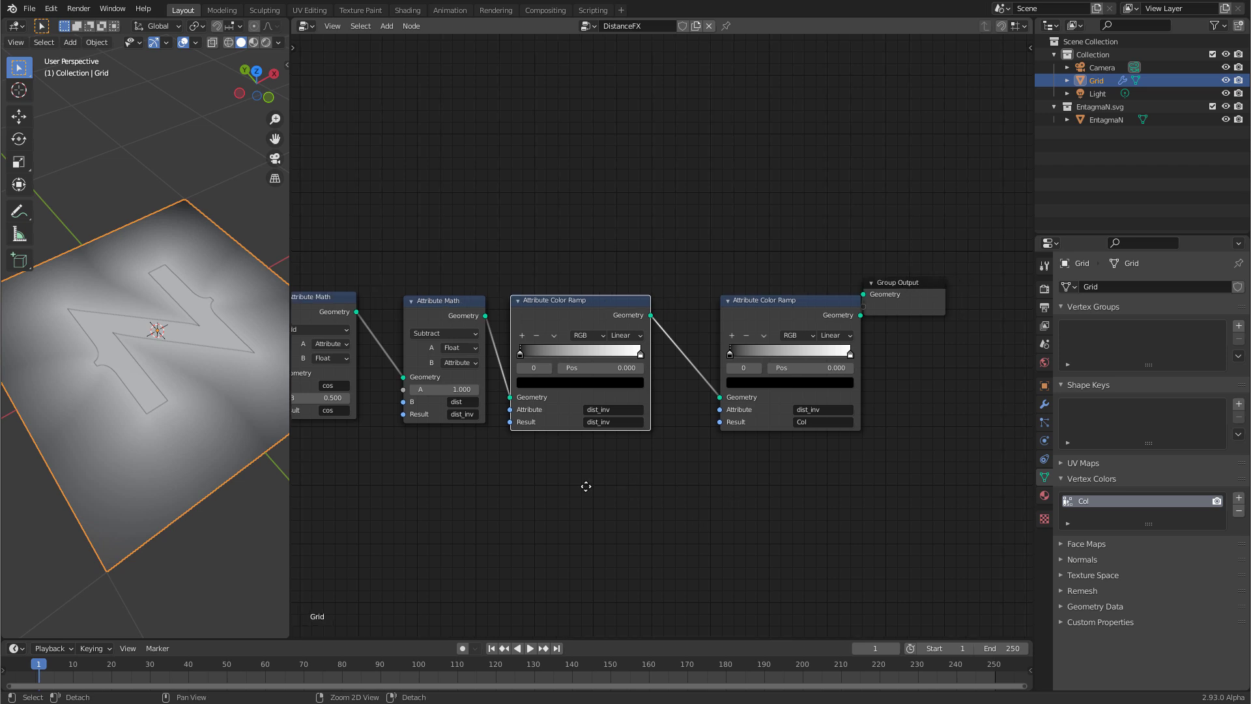
scroll(603, 487, "right", 5)
- Insert a new Attribute Math node between the two Color Ramps and select the first ramp
key("shift+a")
mouse_move(583, 494)
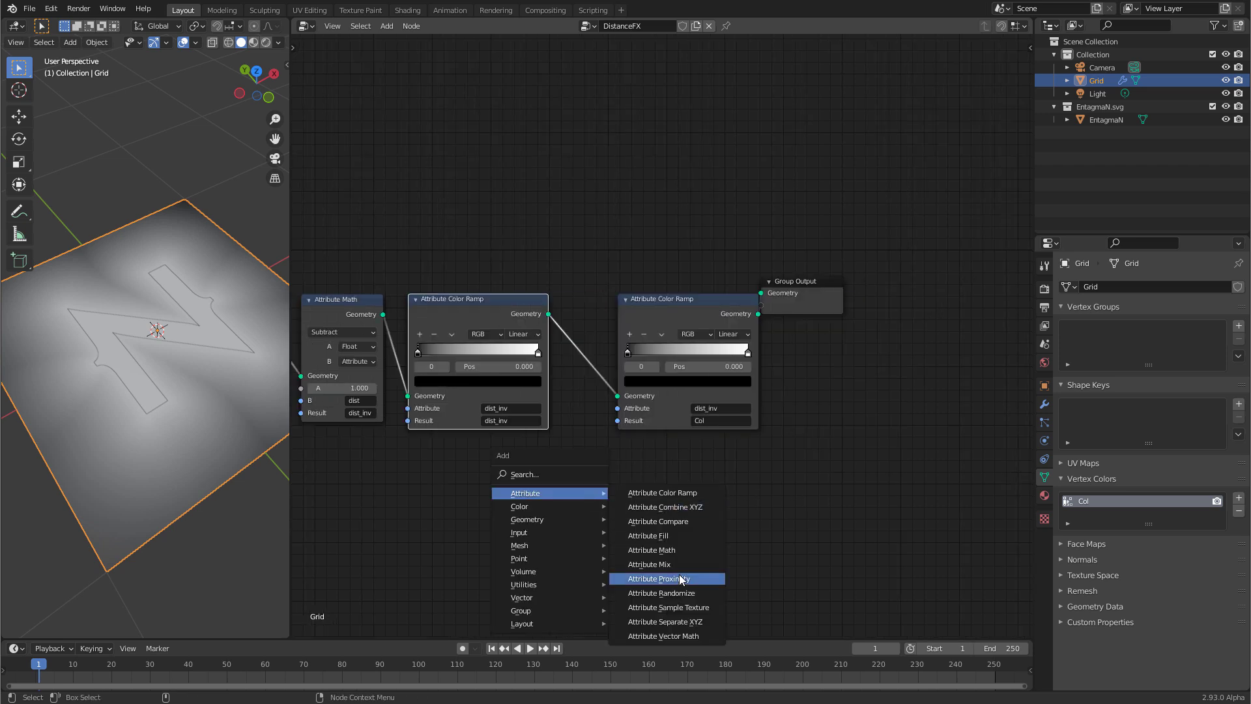
left_click(678, 549)
left_click(635, 365)
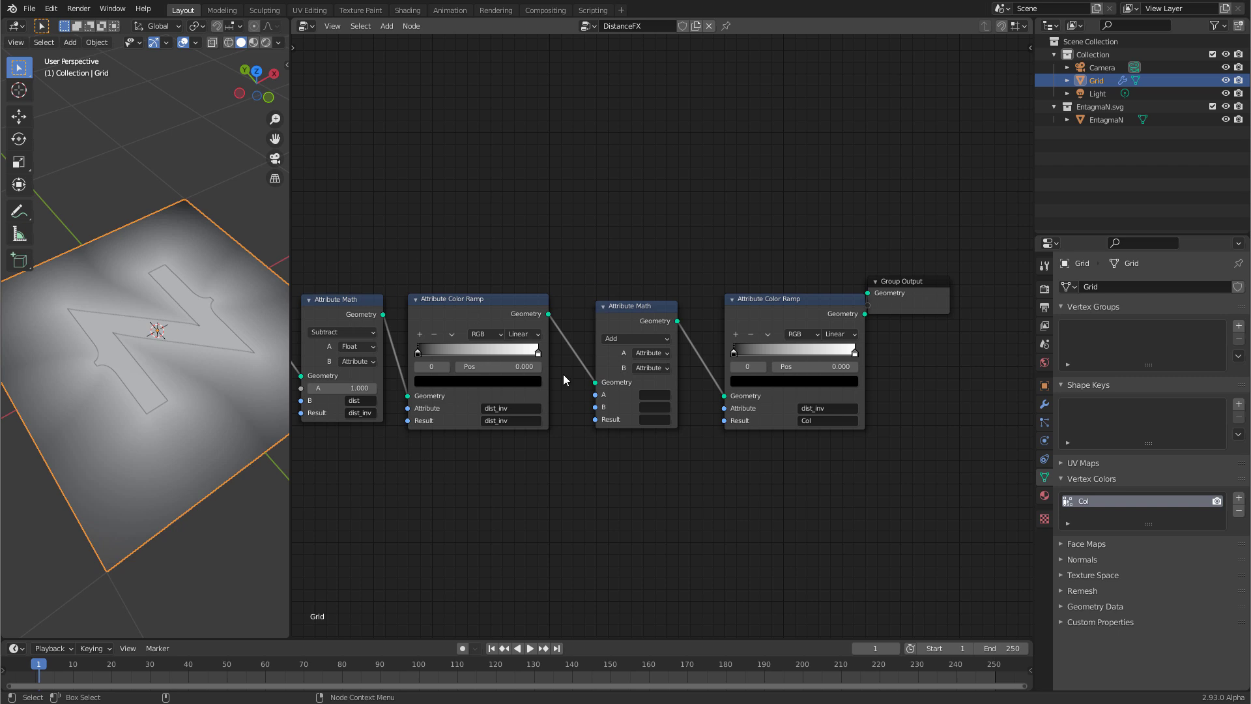
left_click(478, 303)
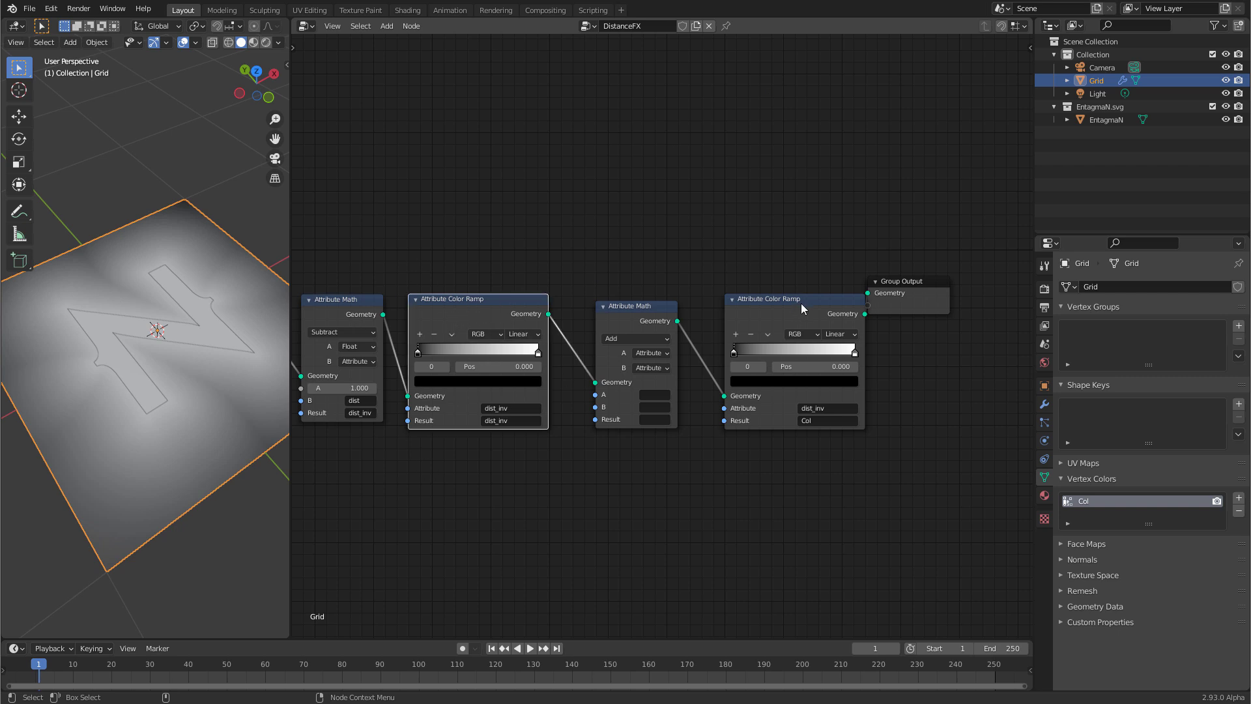
left_click(838, 303)
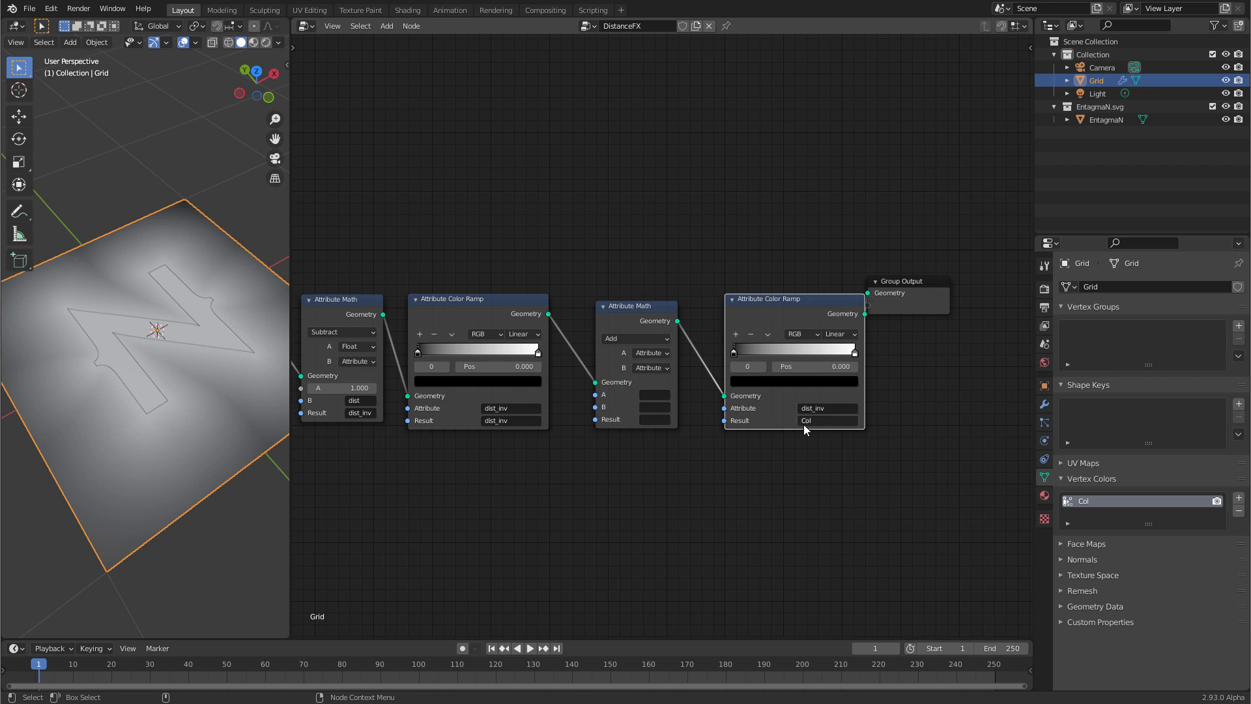
left_click(482, 304)
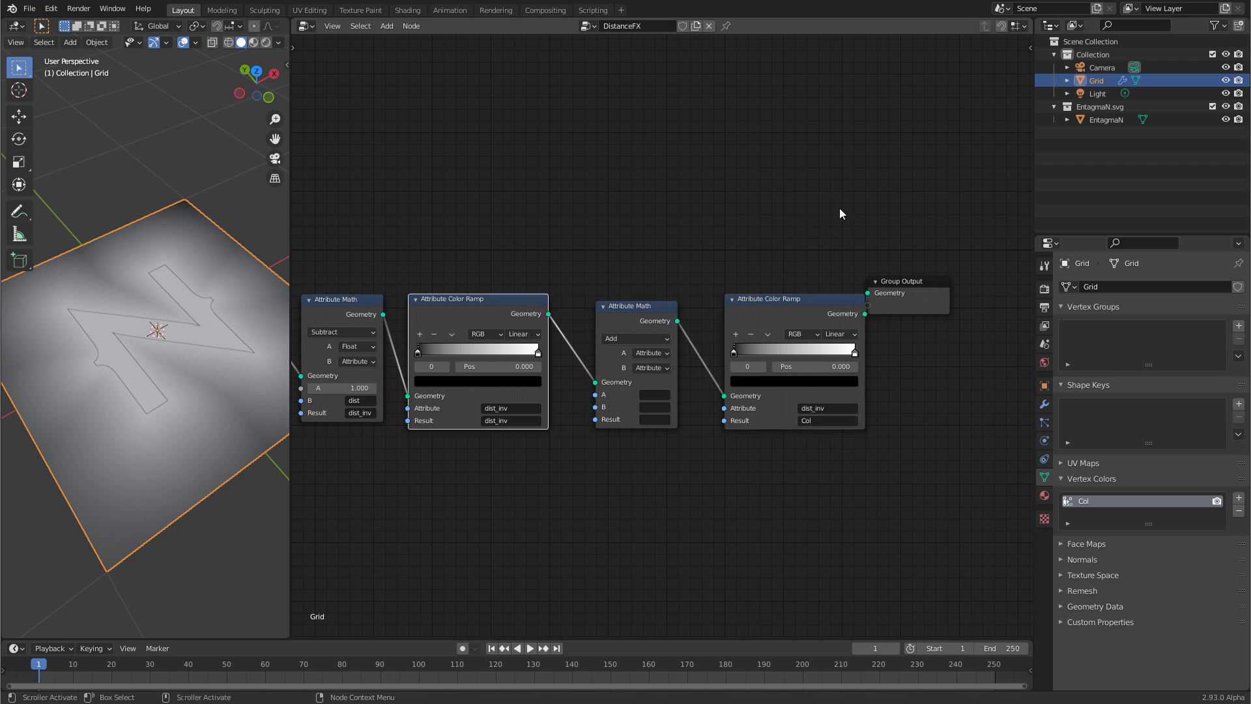
- Give the first Color Ramp node the label 'Clamp' in the sidebar's Item settings
key("n")
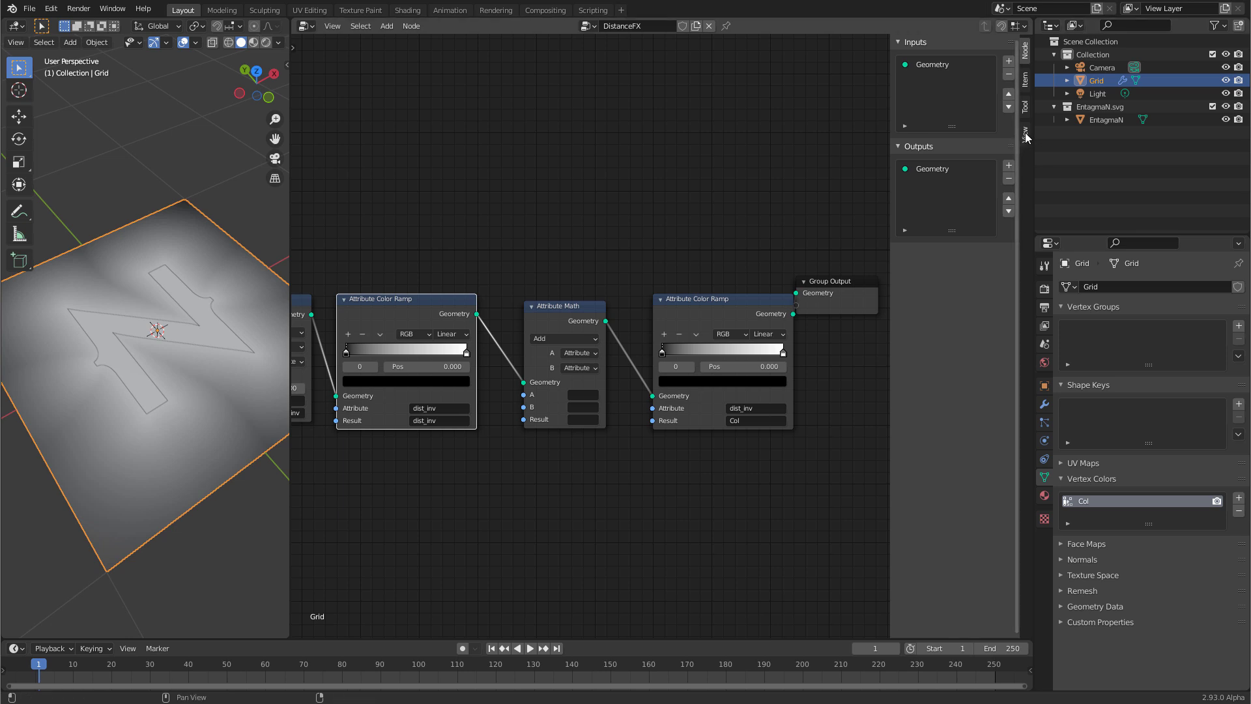
left_click(1027, 81)
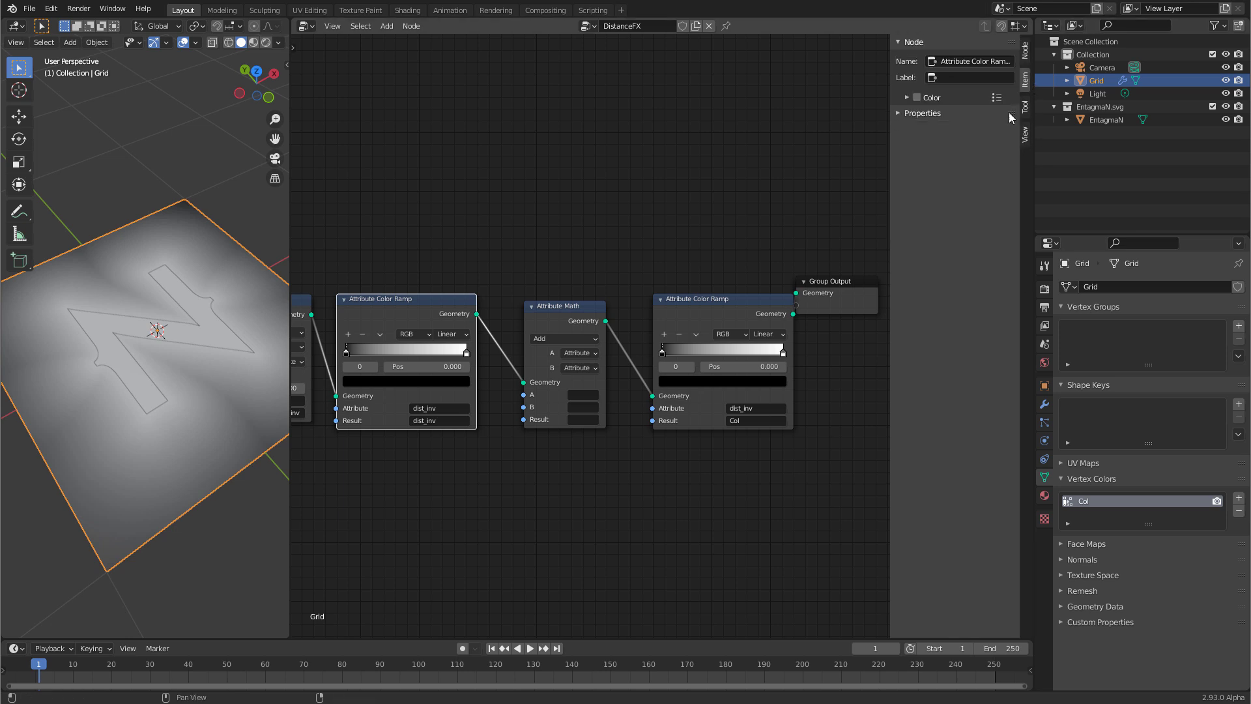
left_click(969, 78)
type("Clamp")
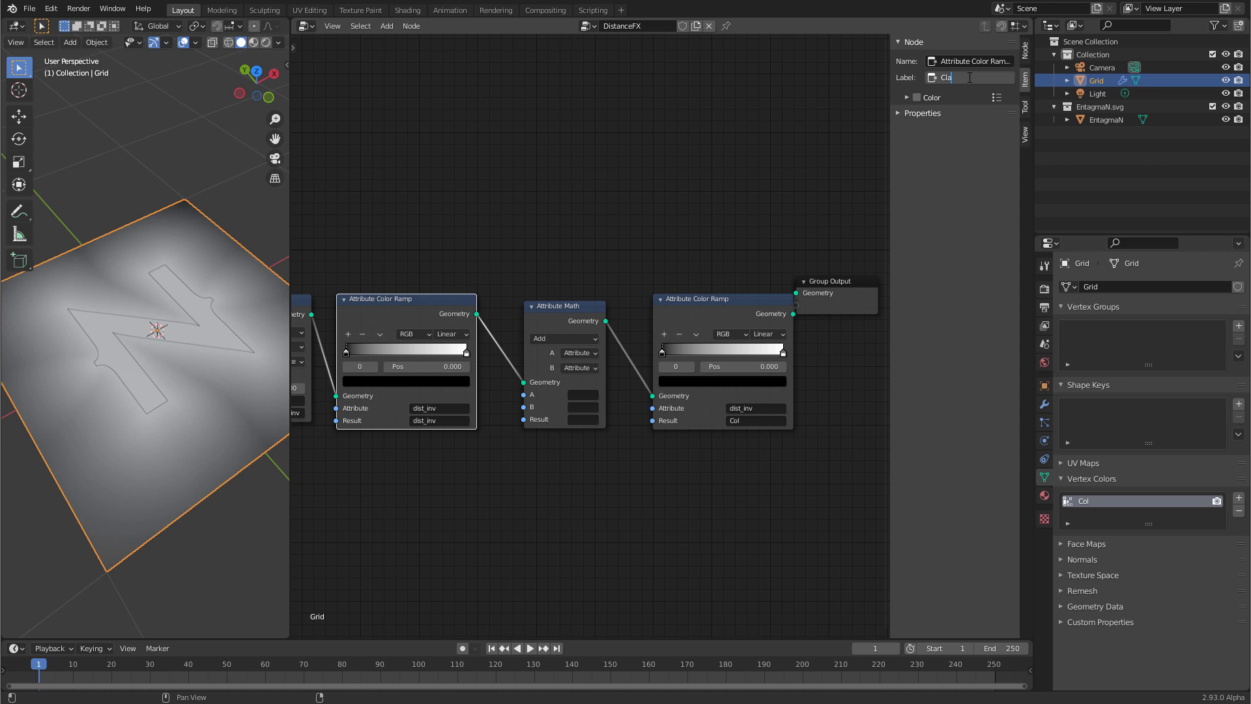
key("Return")
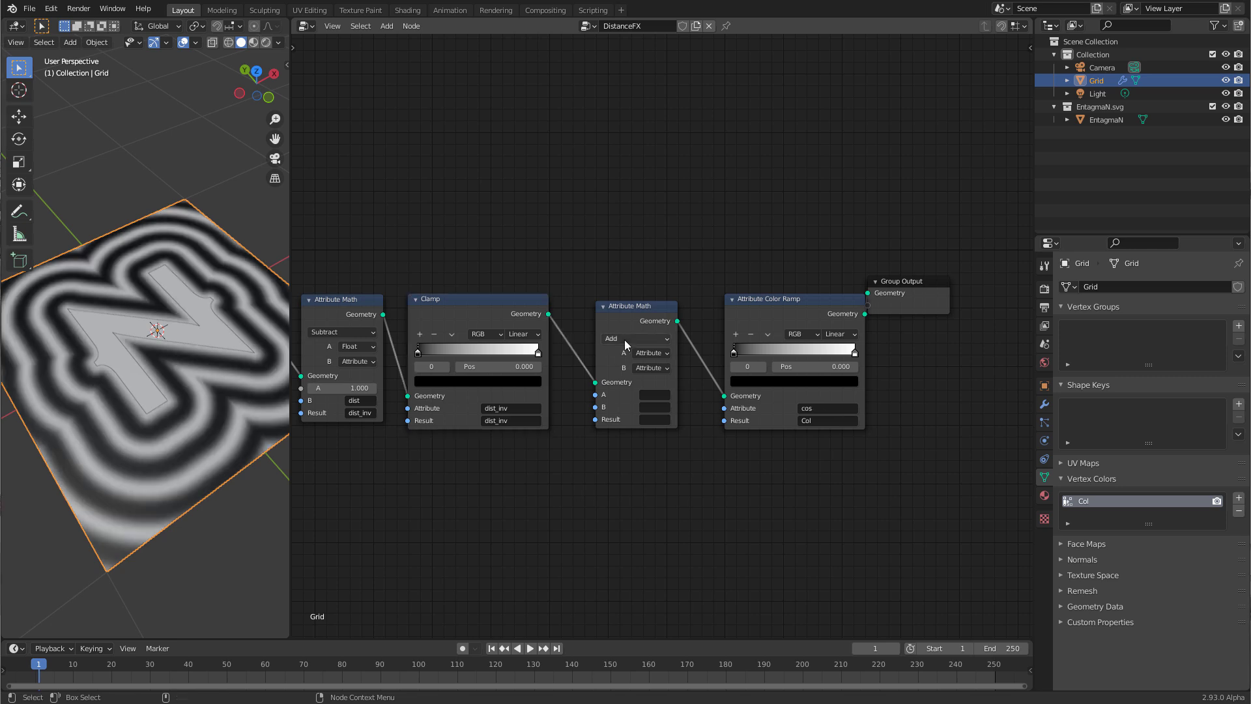
- Set the middle Attribute Math node to Multiply with A = cos, B = dist_inv, and Result = cos
left_click(624, 339)
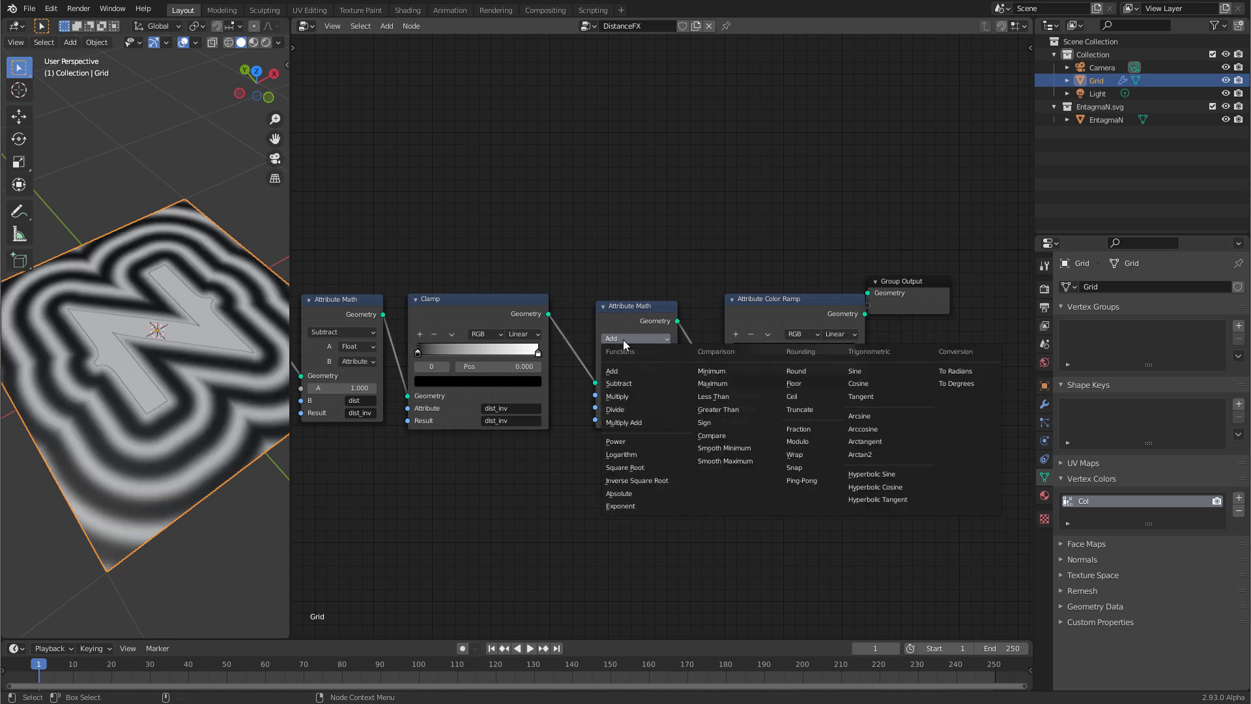
left_click(631, 394)
left_click(657, 395)
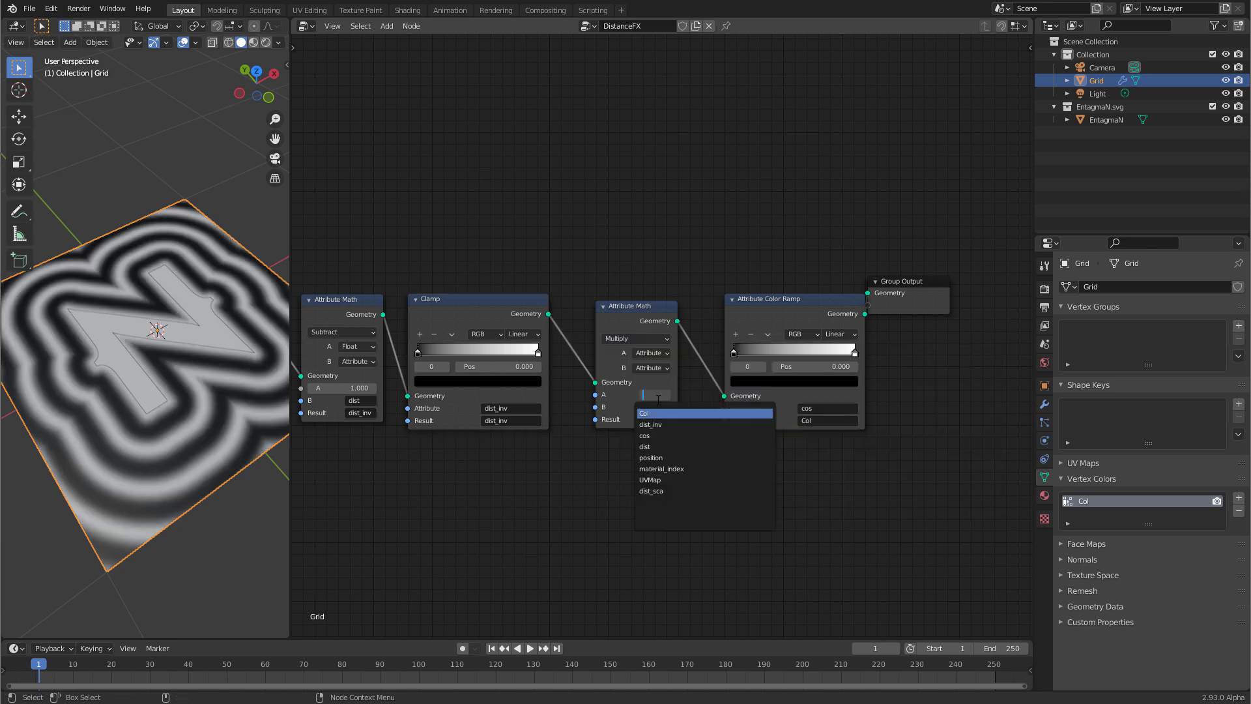
left_click(652, 435)
left_click(653, 407)
left_click(658, 438)
left_click(654, 420)
left_click(652, 458)
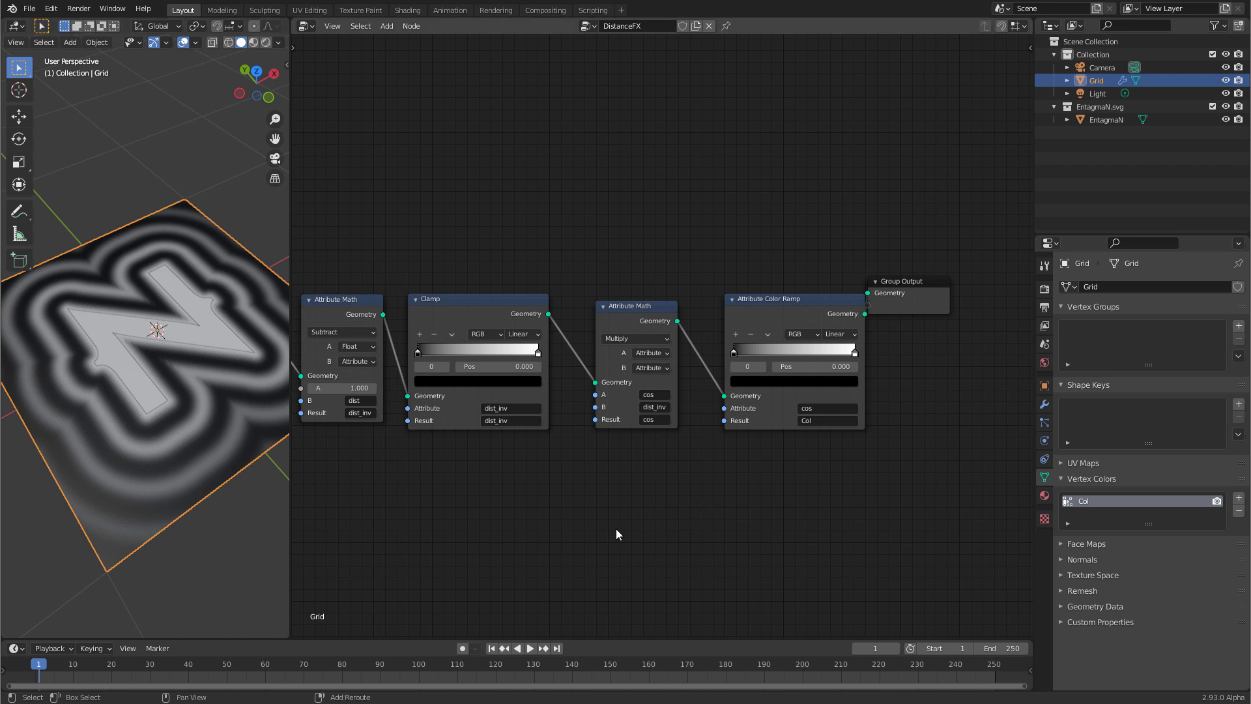
- Add an Attribute Combine XYZ node with its Z input type set to Attribute
key("shift+a")
mouse_move(616, 527)
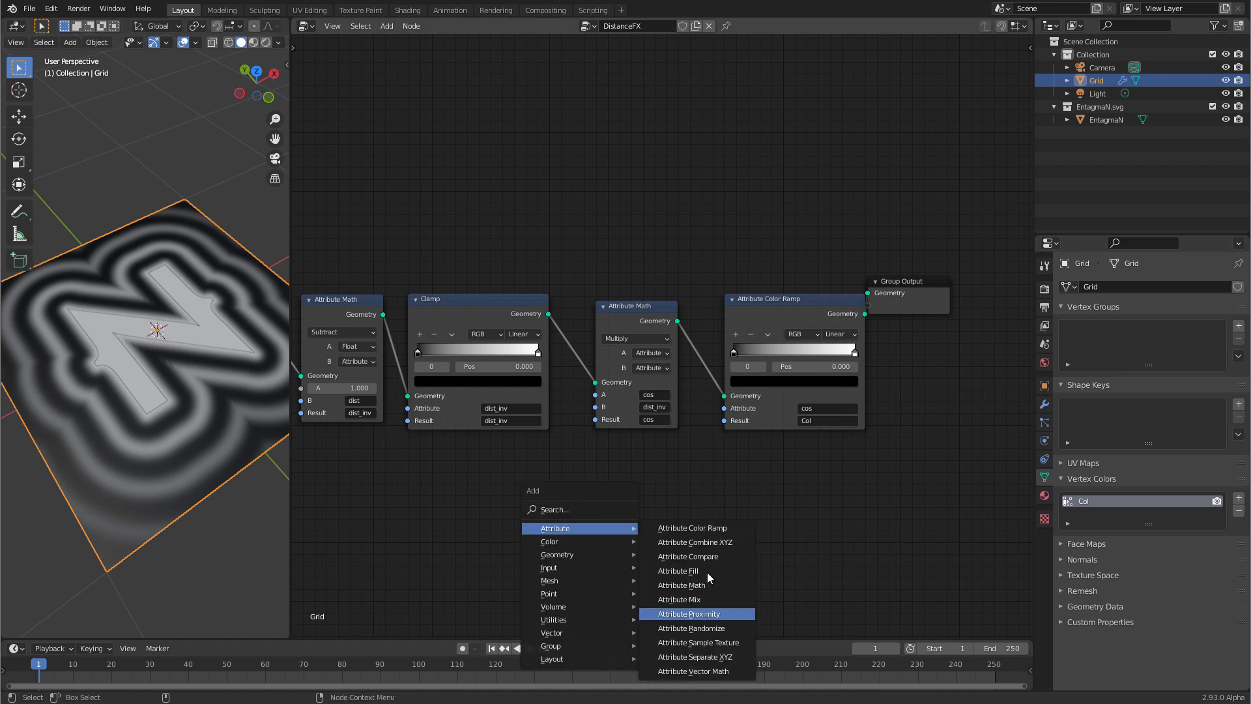
left_click(713, 543)
left_click(710, 547)
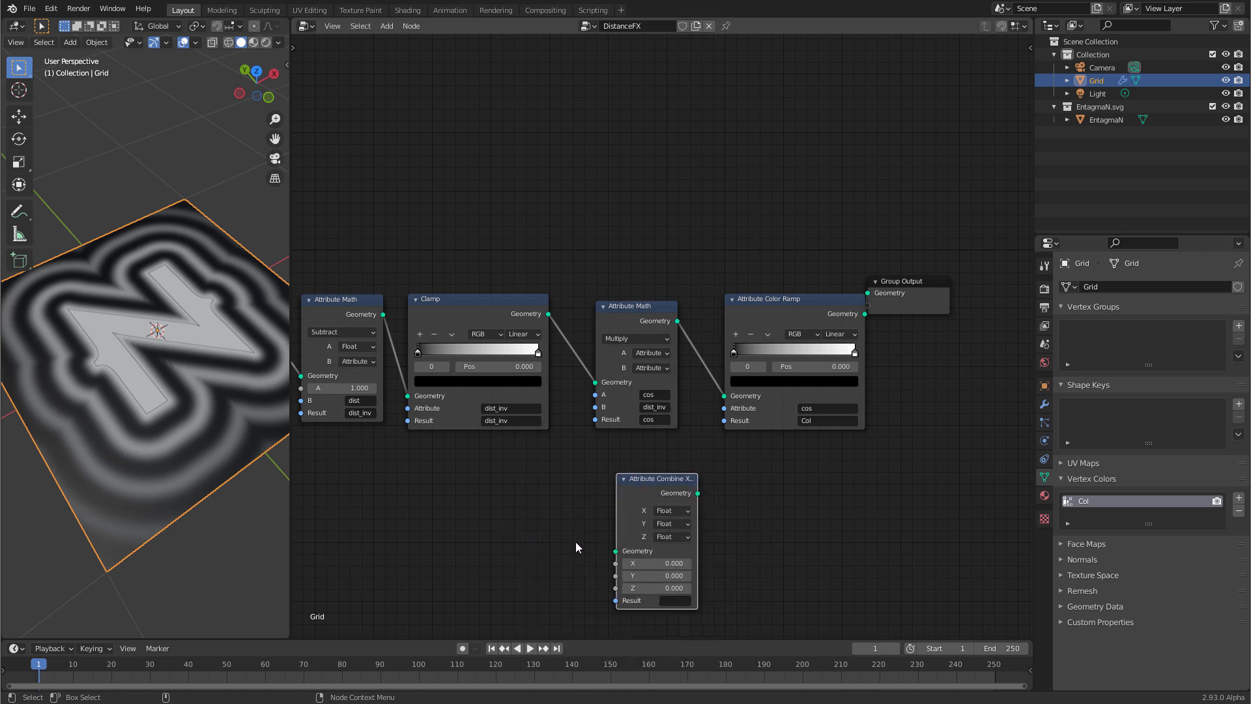
left_click(671, 536)
left_click(667, 535)
left_click(676, 536)
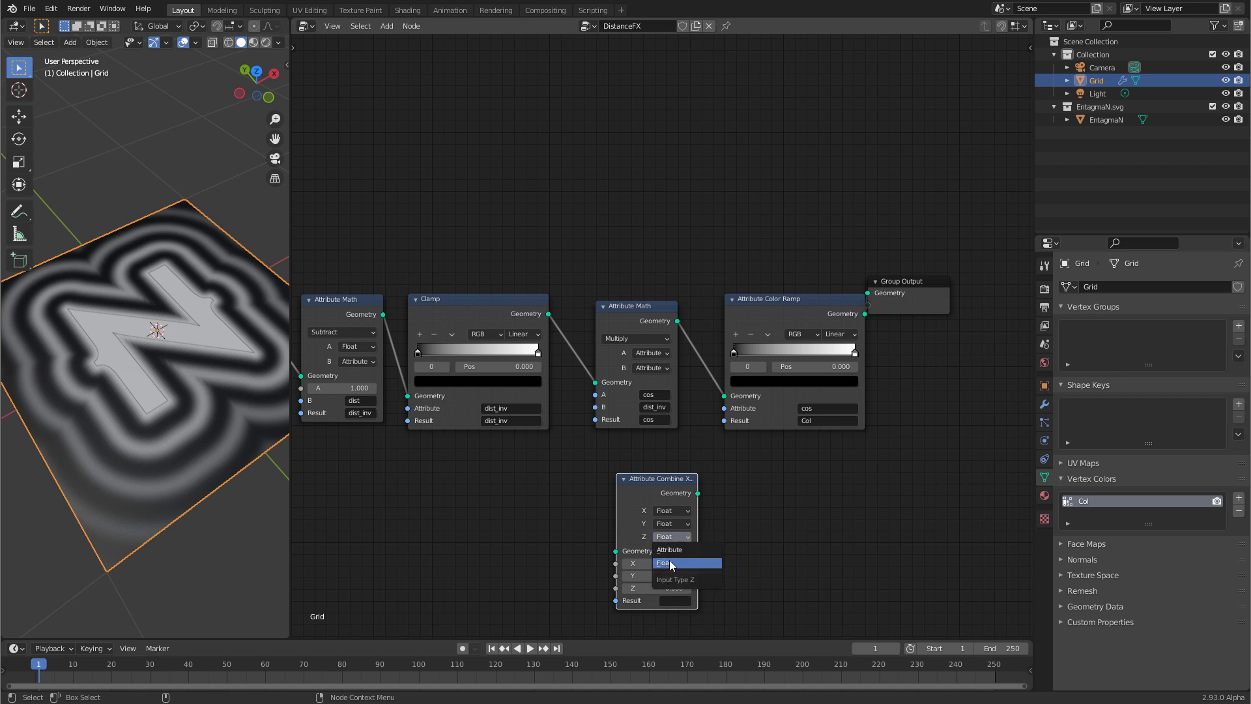
left_click(711, 549)
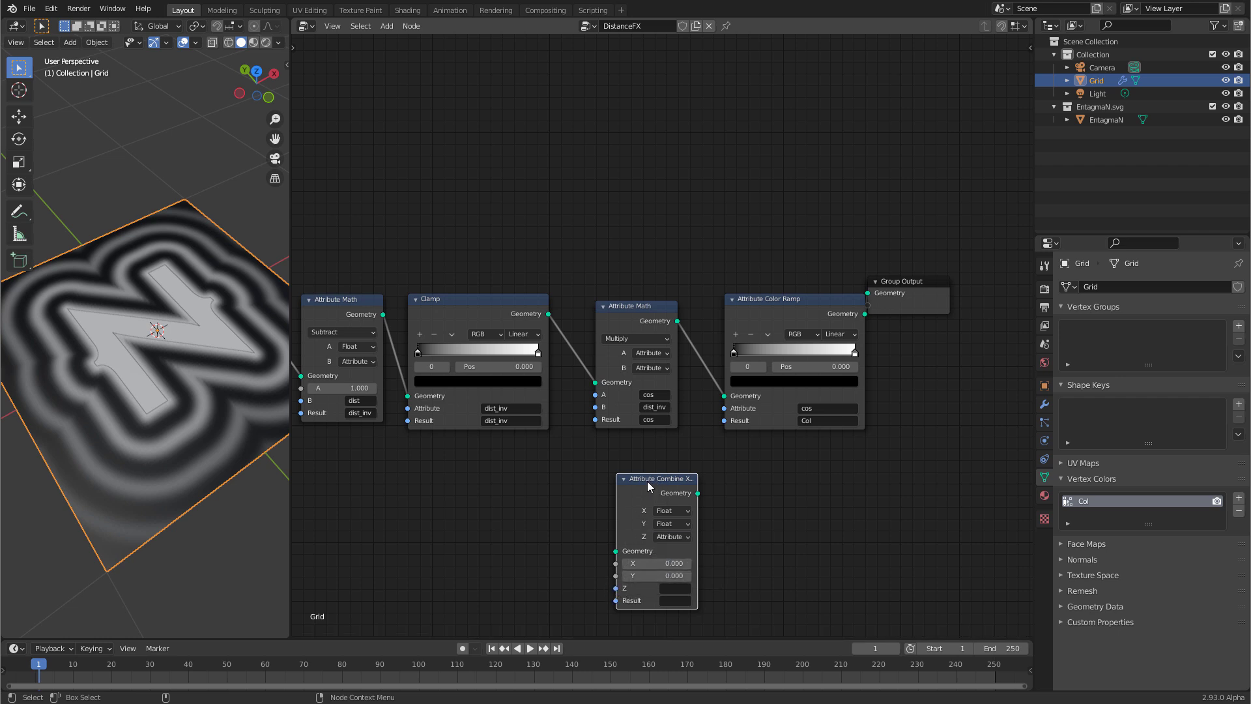
- Insert it after the Multiply node, feeding cos into Z and outputting to disp
left_click_drag(647, 481, 755, 310)
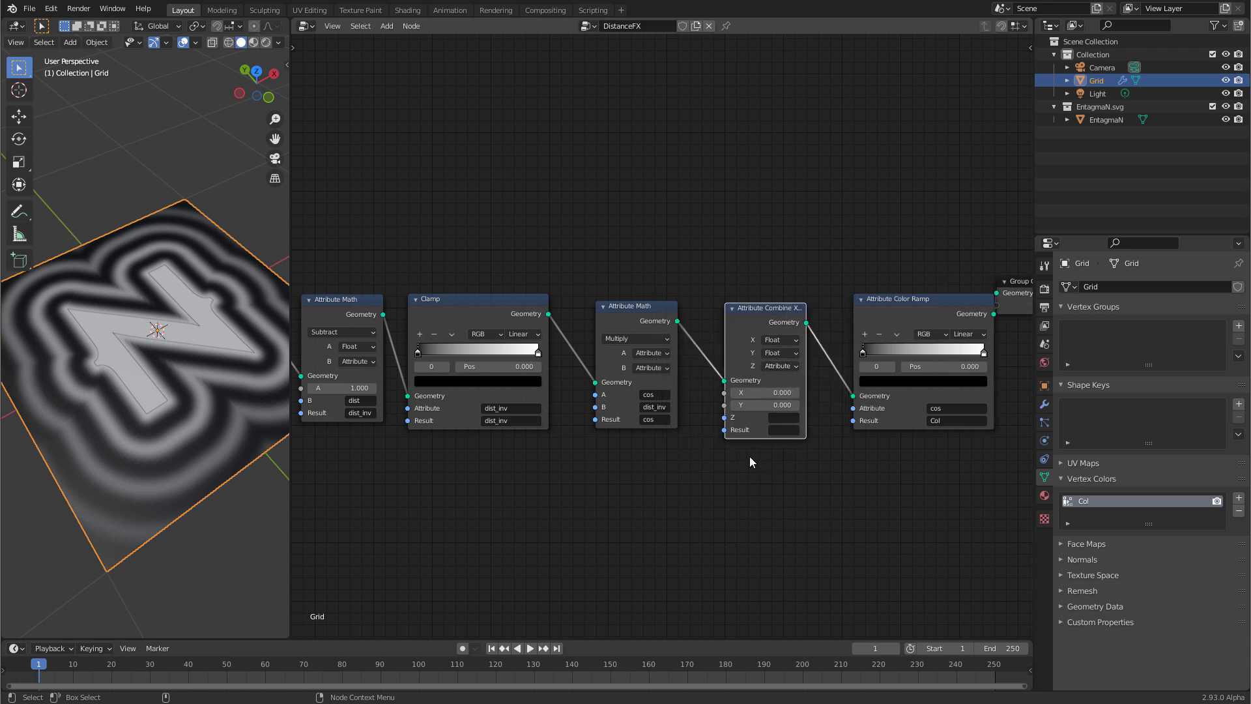
left_click(780, 416)
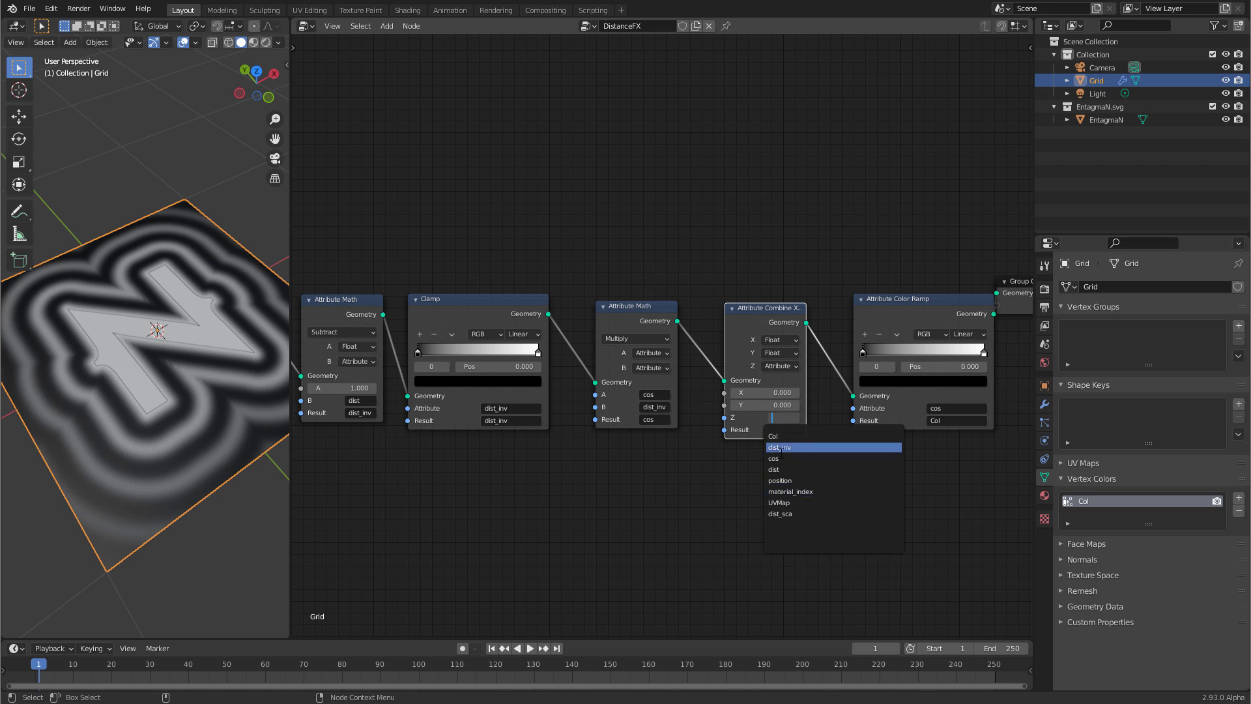
left_click(770, 448)
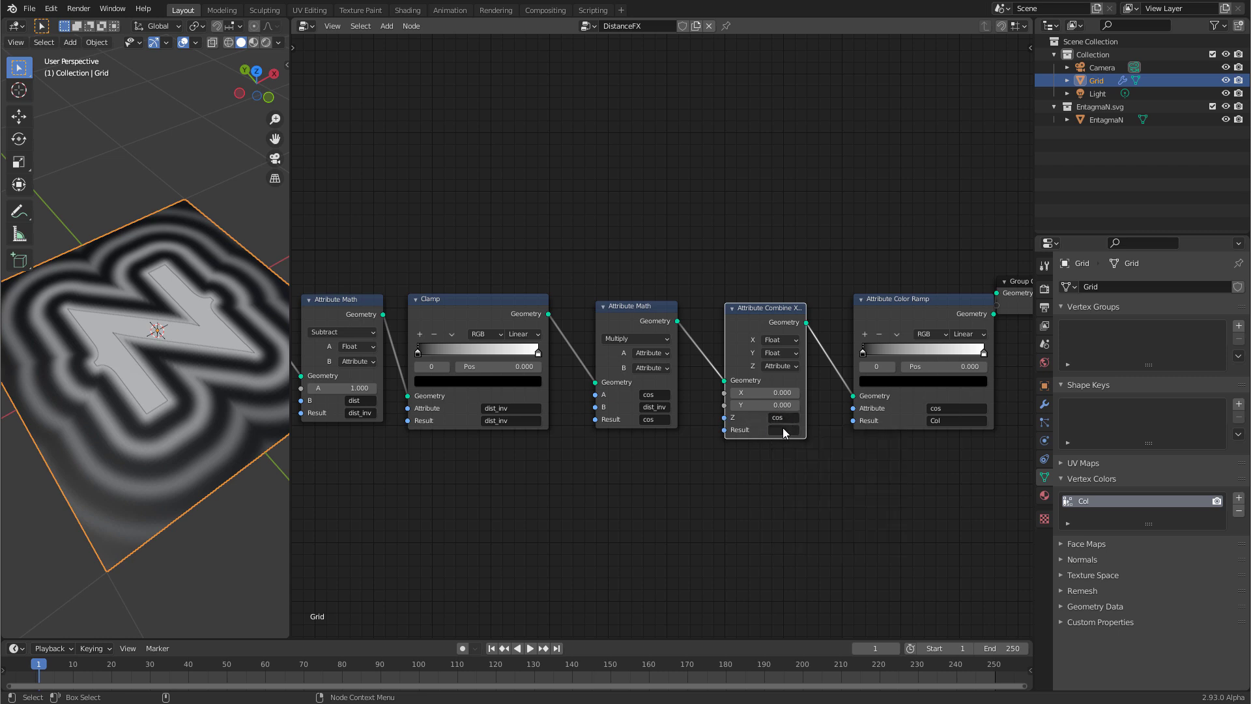
left_click(784, 430)
type("disp")
key("Return")
key("shift+a")
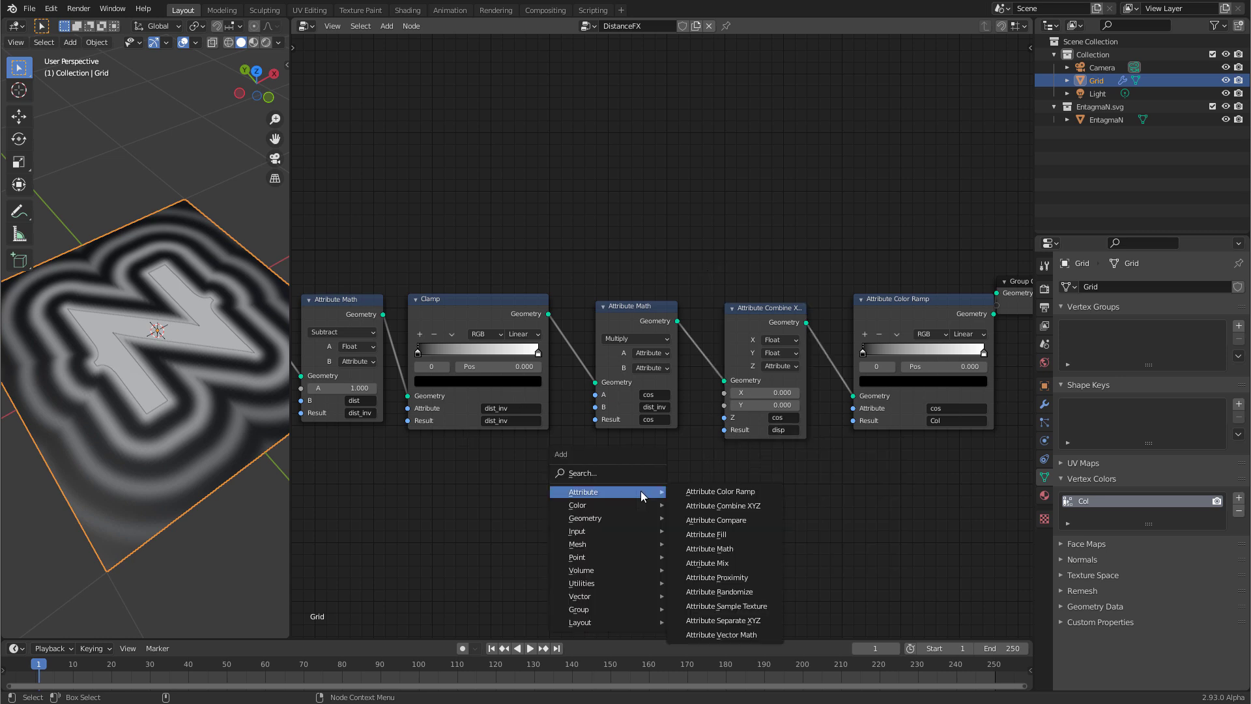
- Add an Attribute Vector Math node between Combine XYZ and the Color Ramp
left_click(729, 631)
left_click(753, 479)
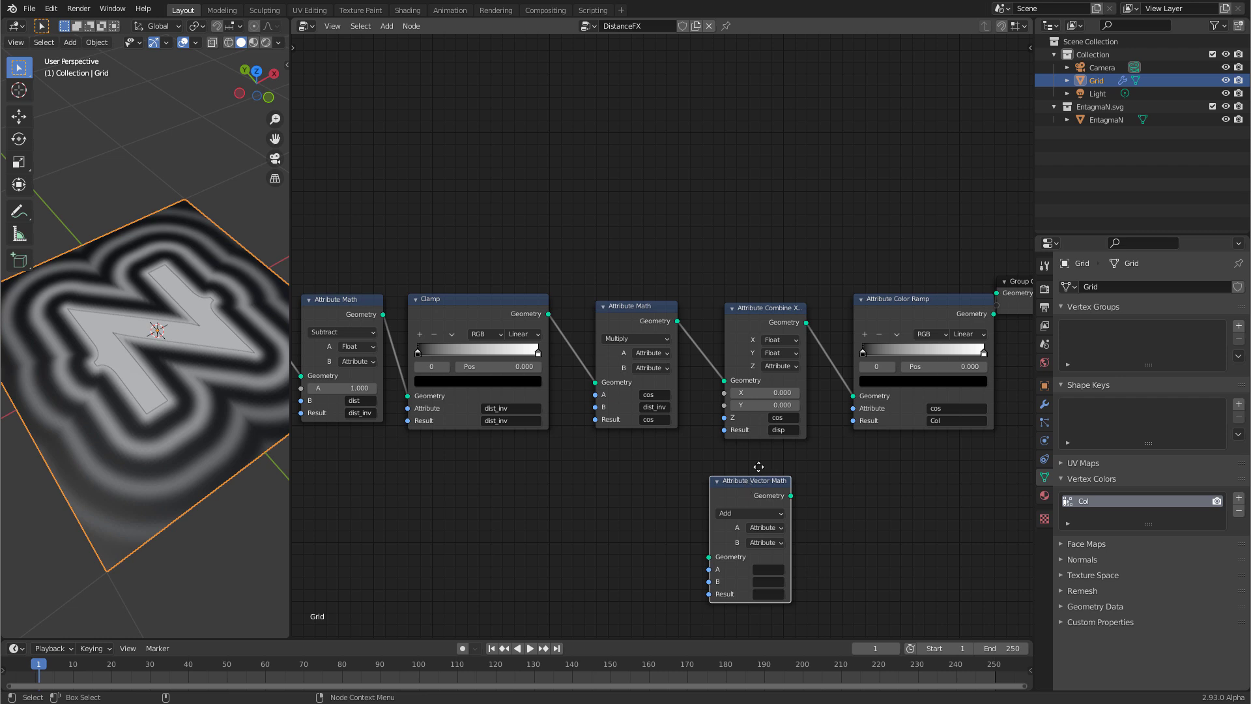
left_click(912, 274)
middle_click_drag(856, 499, 579, 499)
- Set Vector Math to add position and disp, writing the result back to position
left_click(635, 393)
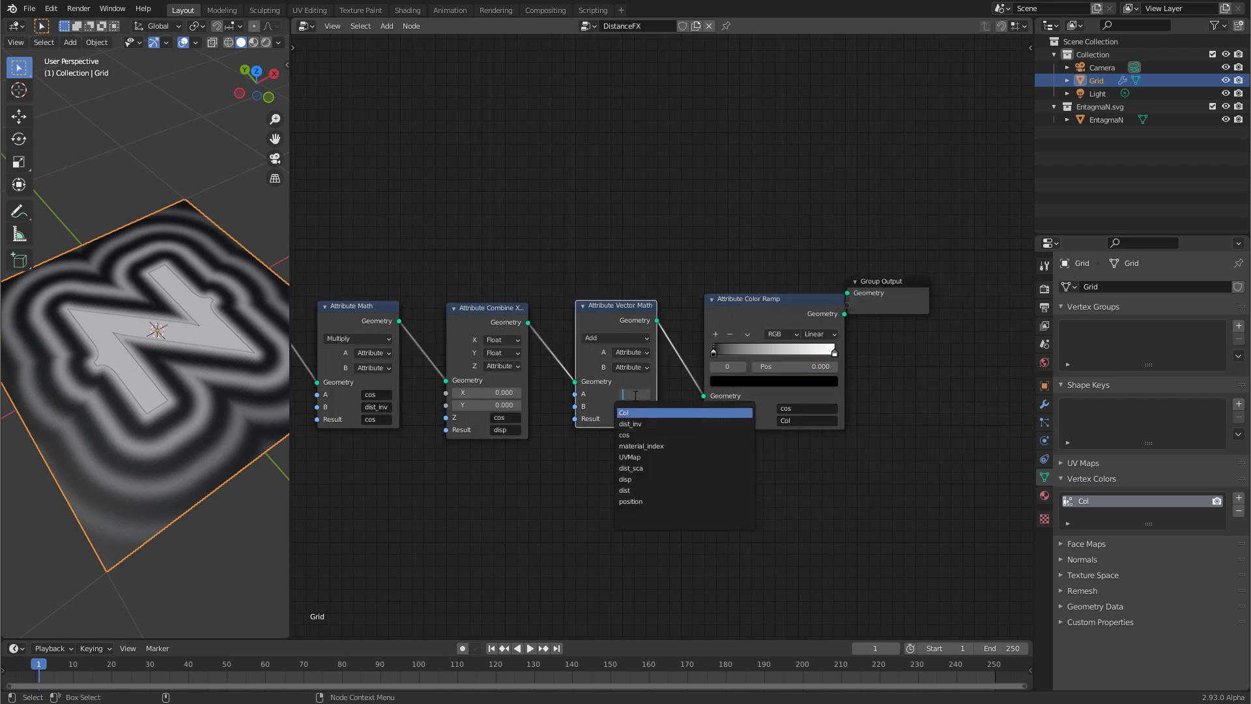
left_click(641, 501)
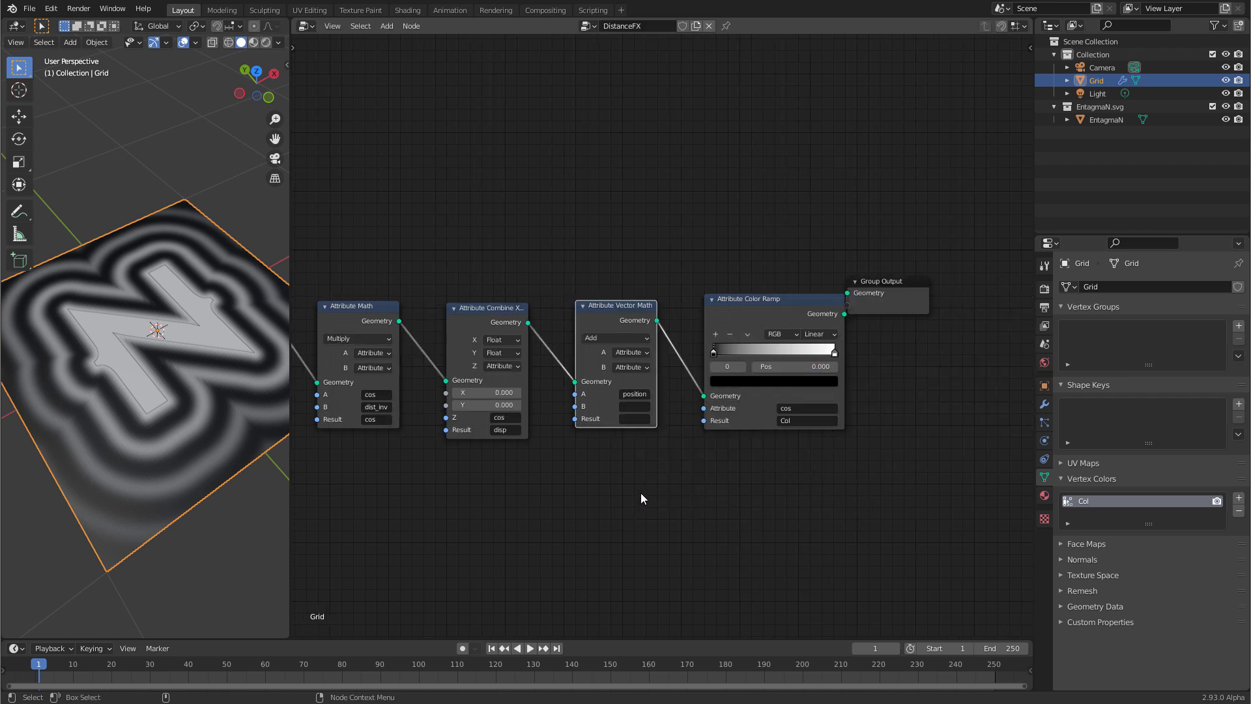
left_click(634, 406)
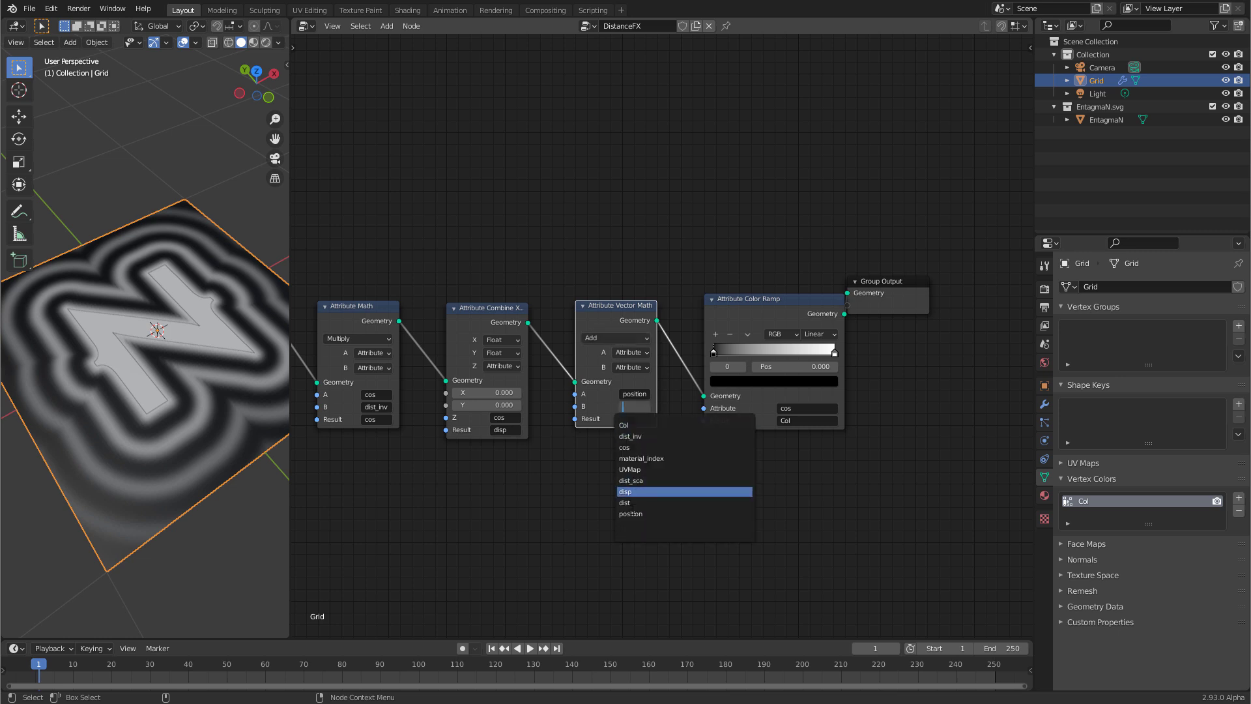
left_click(635, 491)
left_click(634, 418)
left_click(625, 526)
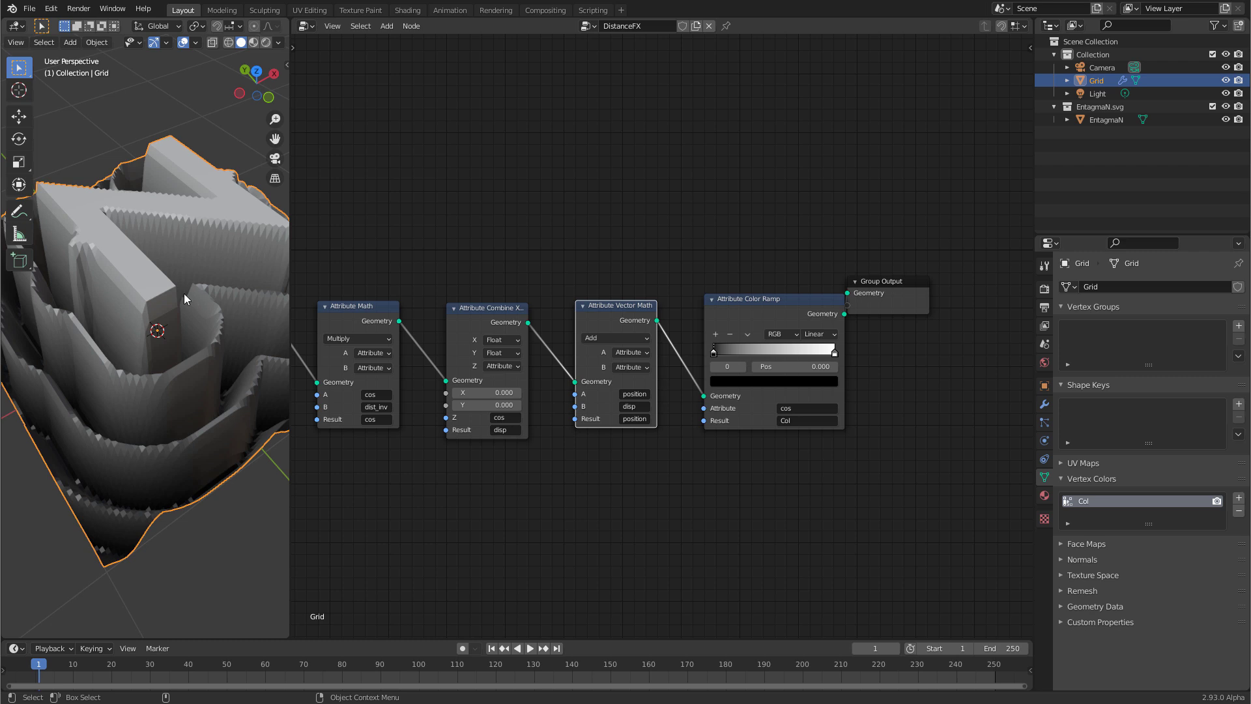
scroll(182, 401, "down", 5)
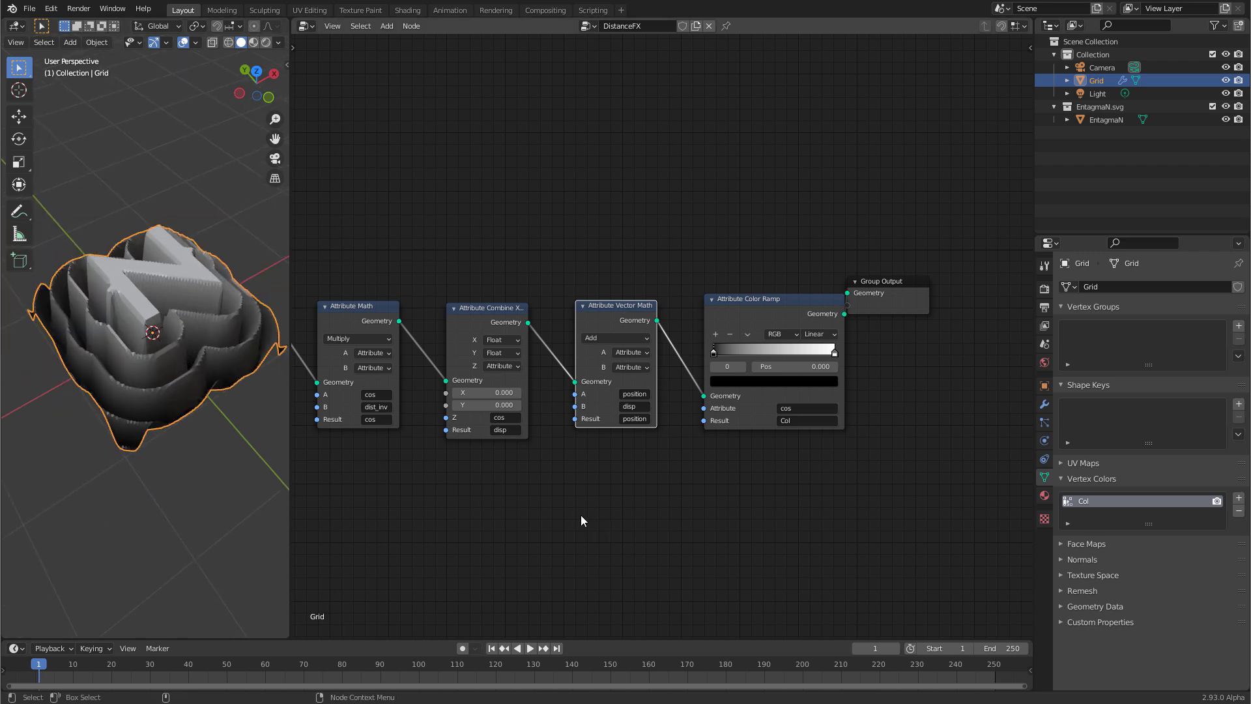
- Insert a new Attribute Math node before Combine XYZ, with B as a Float value
key("shift+a")
mouse_move(555, 495)
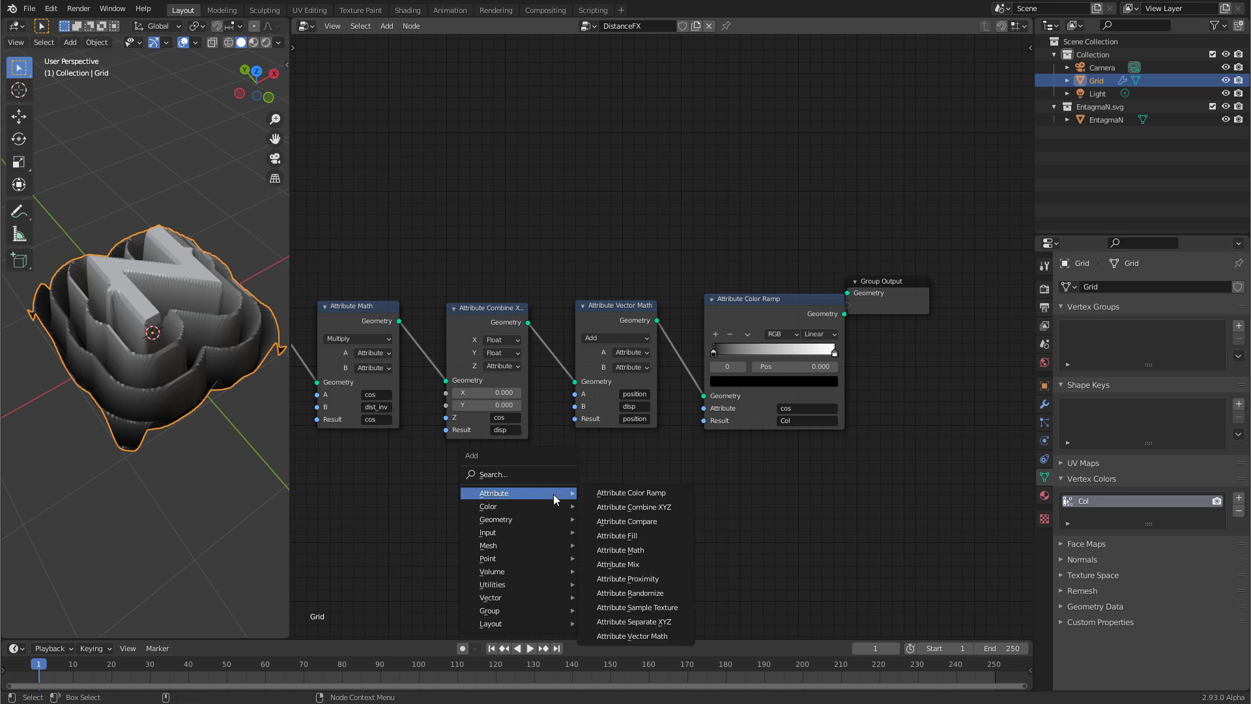
left_click(620, 550)
left_click(596, 484)
middle_click_drag(674, 499, 759, 501)
left_click_drag(760, 499, 686, 326)
middle_click_drag(744, 511, 656, 508)
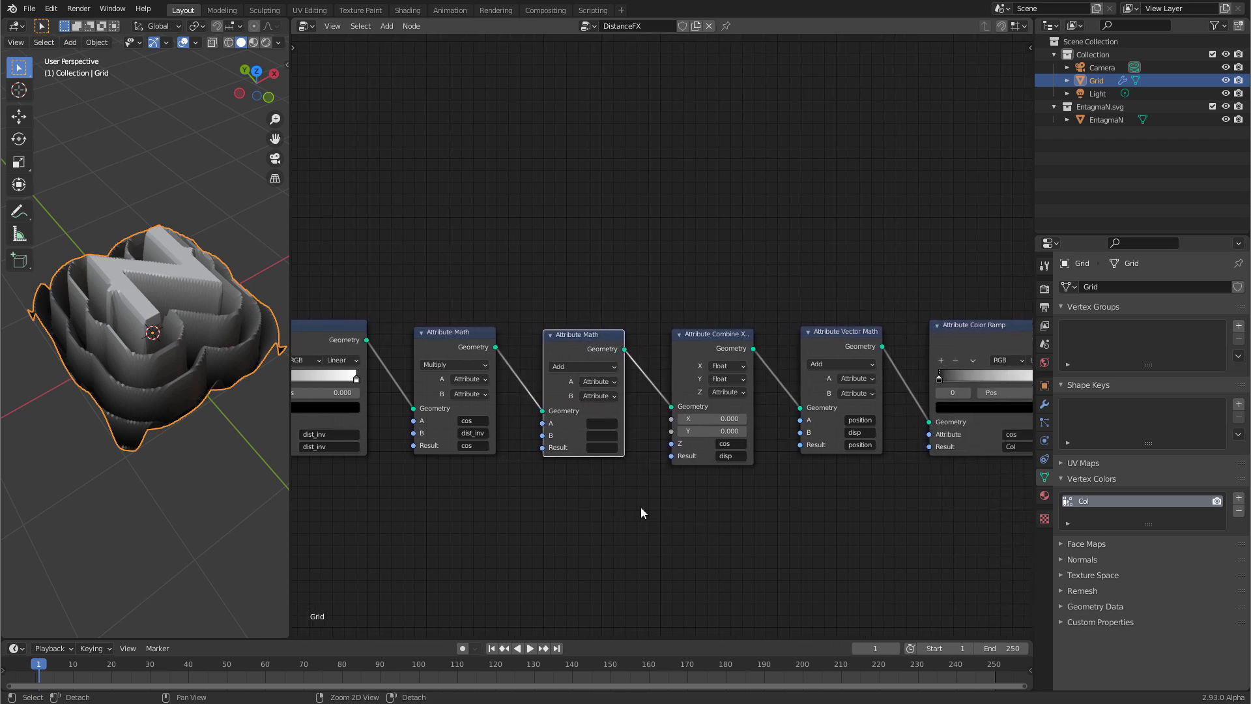
left_click(600, 396)
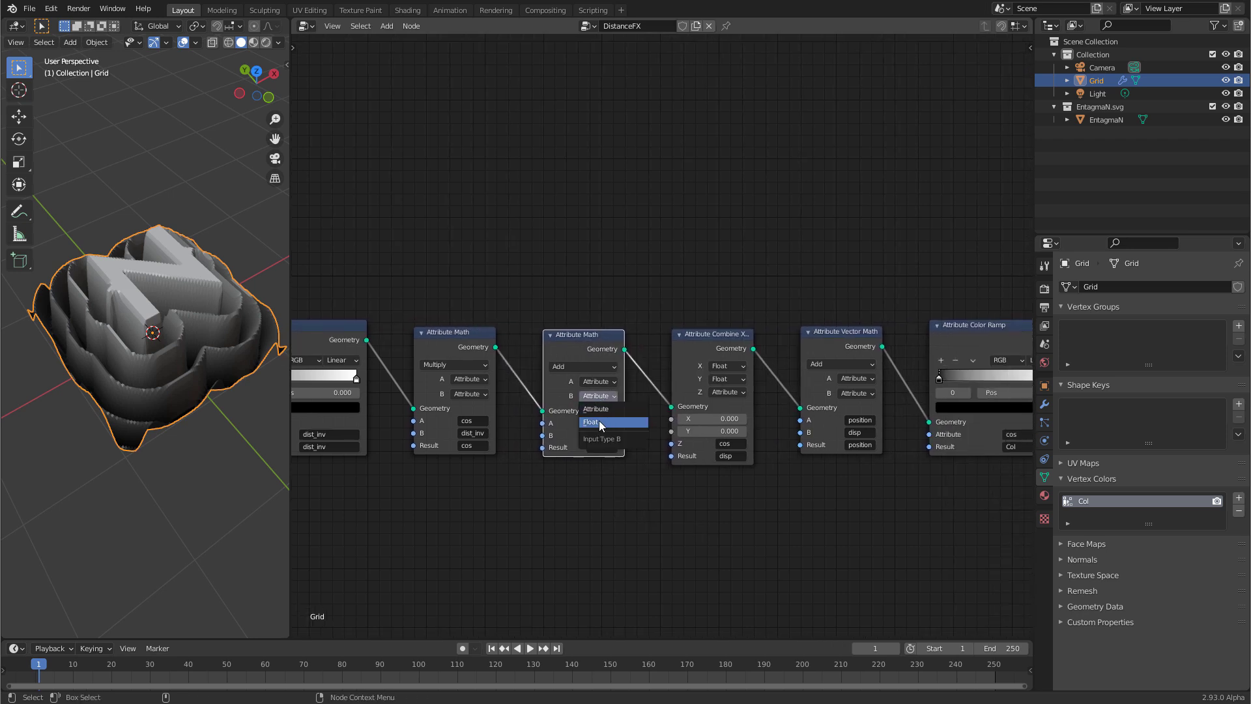
left_click(599, 420)
- Make the node multiply cos by about 0.3 and store the result back in cos
left_click(577, 366)
left_click(571, 430)
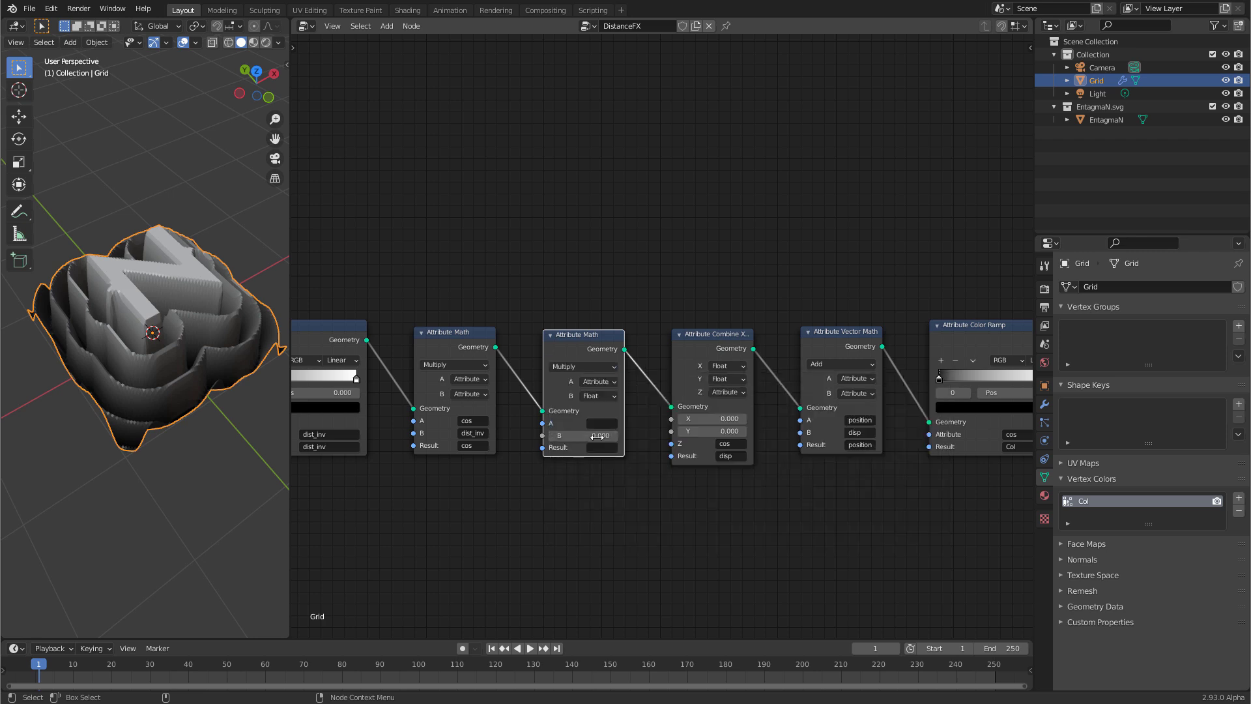
left_click(607, 422)
type("cos")
key("Return")
left_click(599, 448)
type("cos")
key("Return")
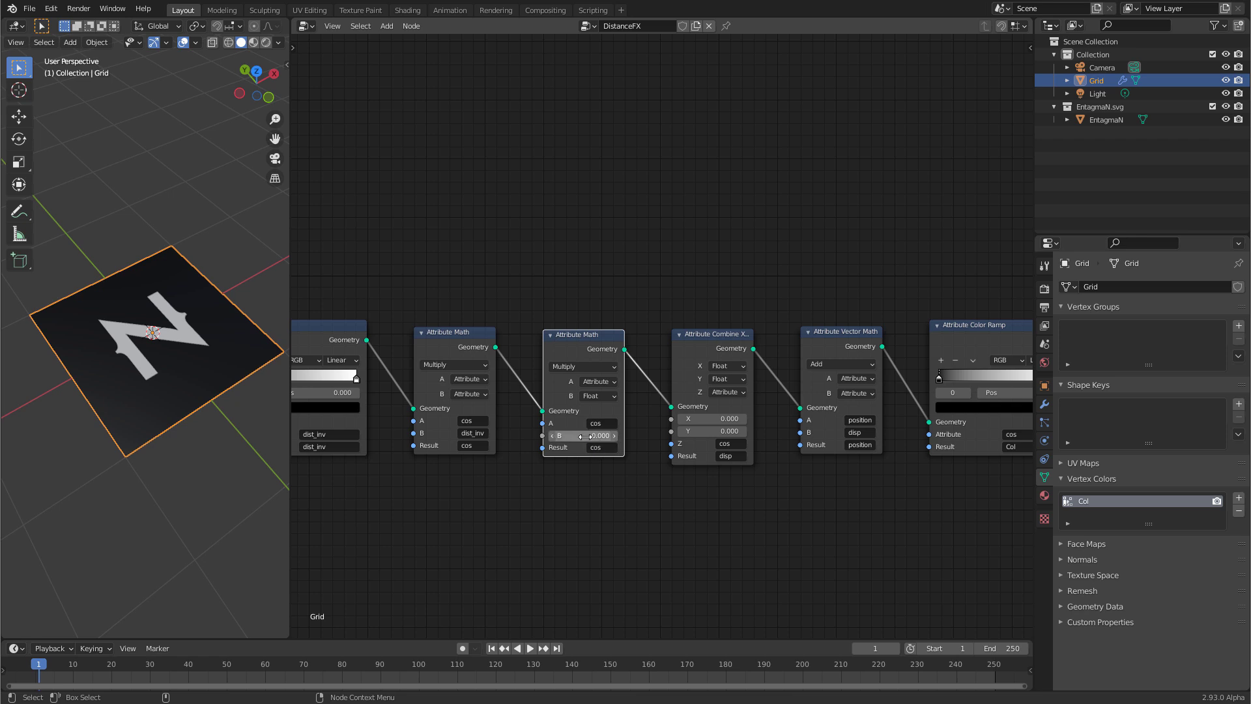
left_click_drag(598, 435, 585, 480)
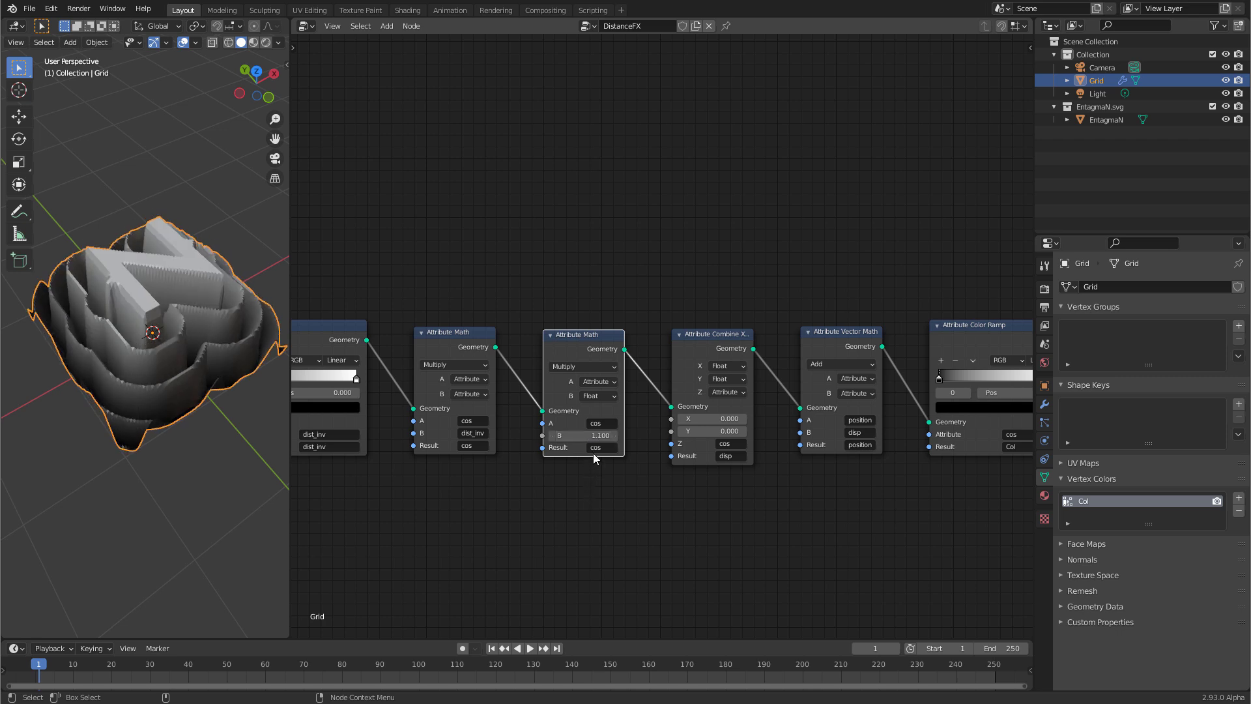
left_click_drag(589, 436, 534, 447)
- Set the cos multiplier to 0.300 and wire Vector Math geometry straight to Group Output, bypassing the Color Ramp
middle_click_drag(963, 486, 681, 496)
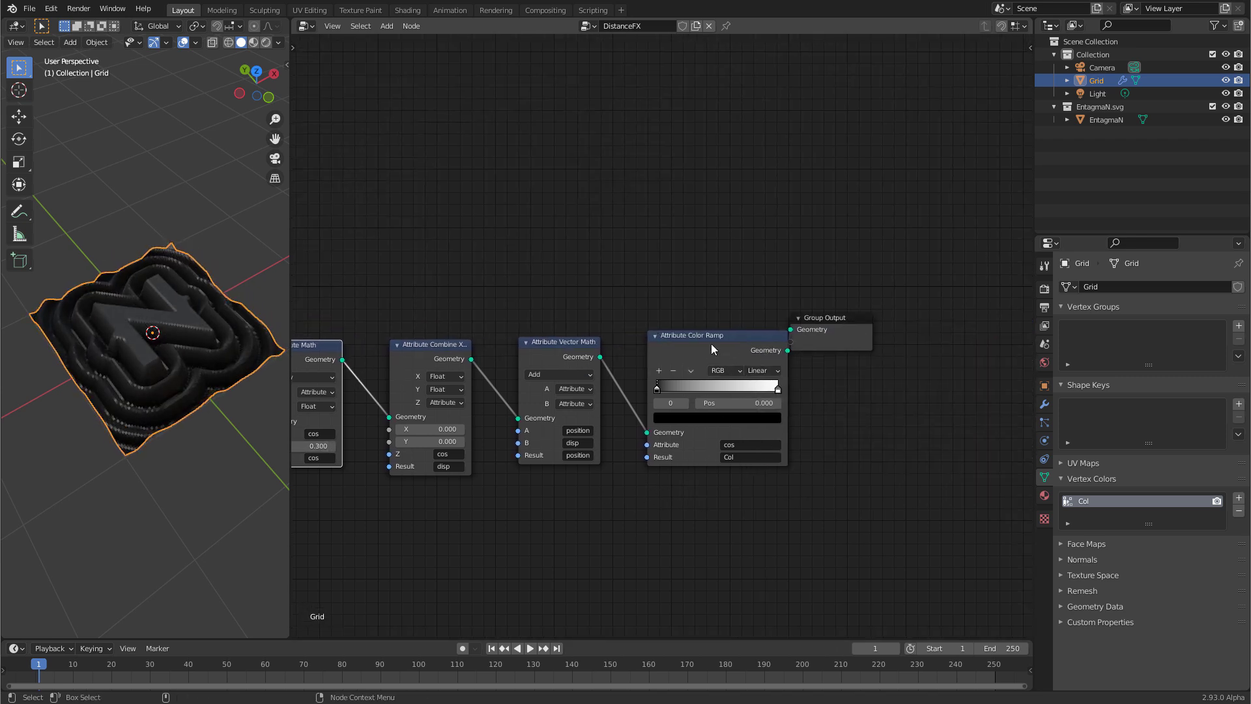
left_click_drag(710, 346, 700, 191)
left_click_drag(600, 357, 790, 329)
key("Home")
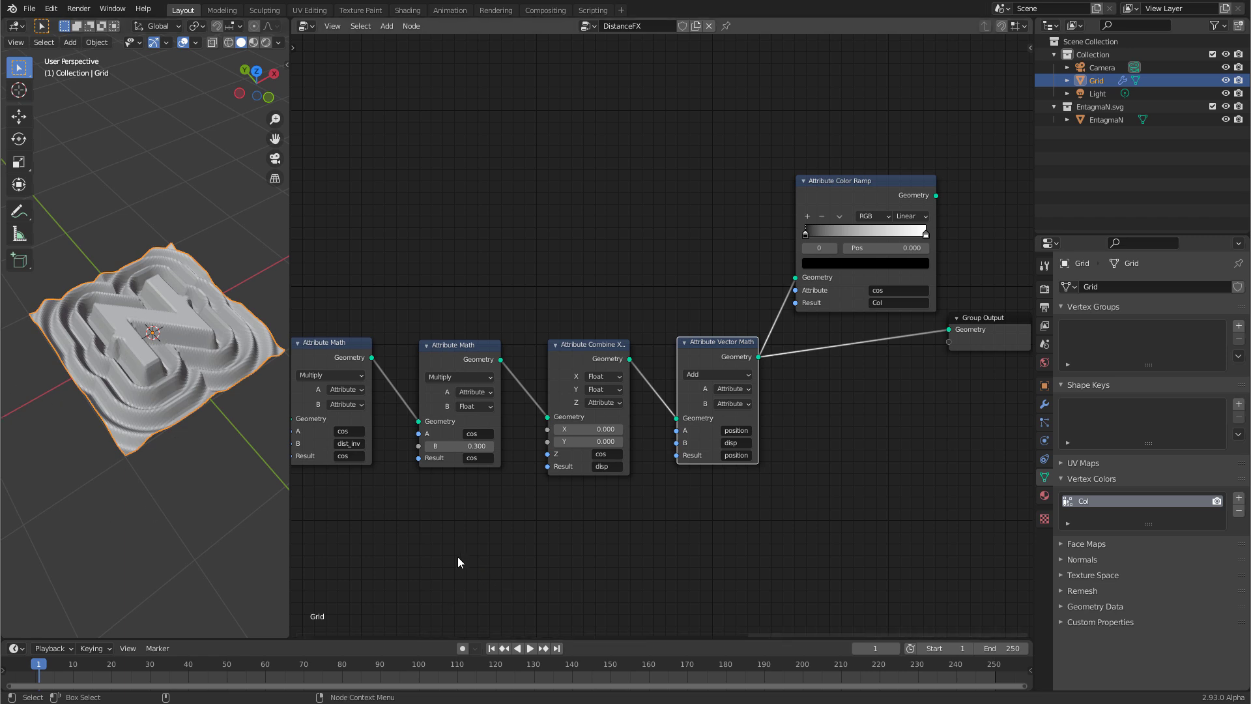
middle_click_drag(503, 546, 652, 495)
- Add an Attribute Math node wired between Attribute Proximity and the next node
key("shift+a")
mouse_move(666, 174)
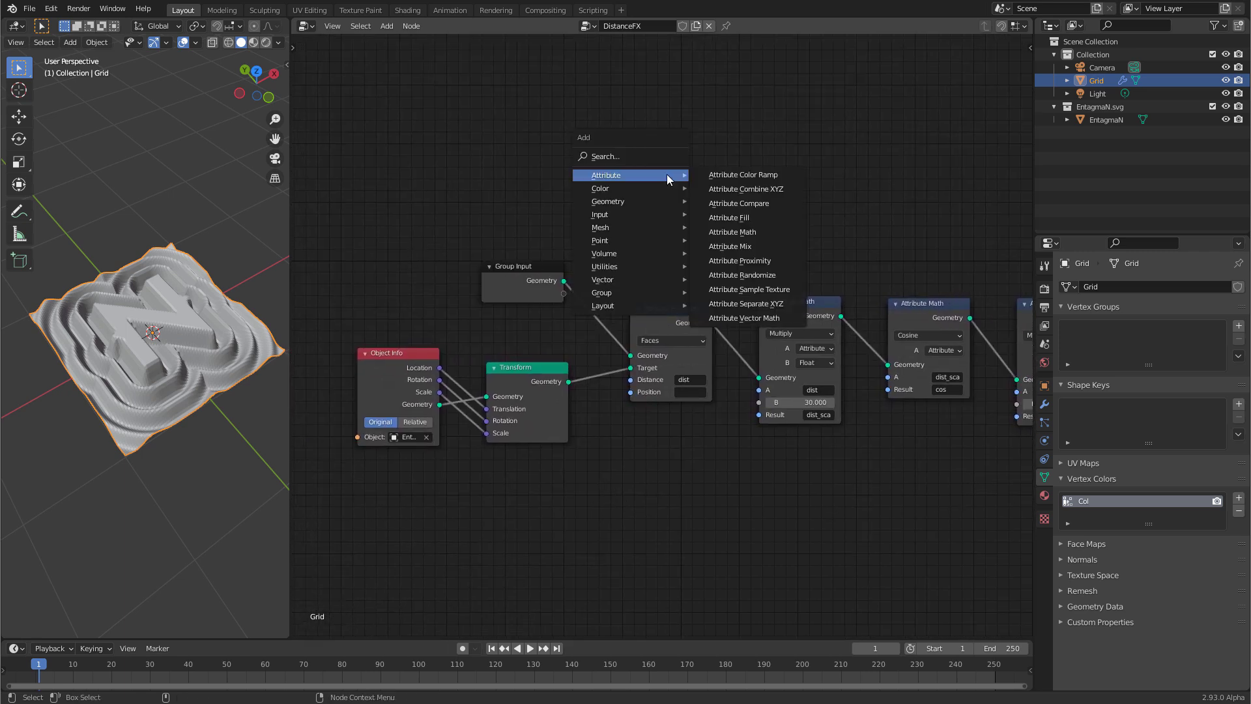
left_click(733, 232)
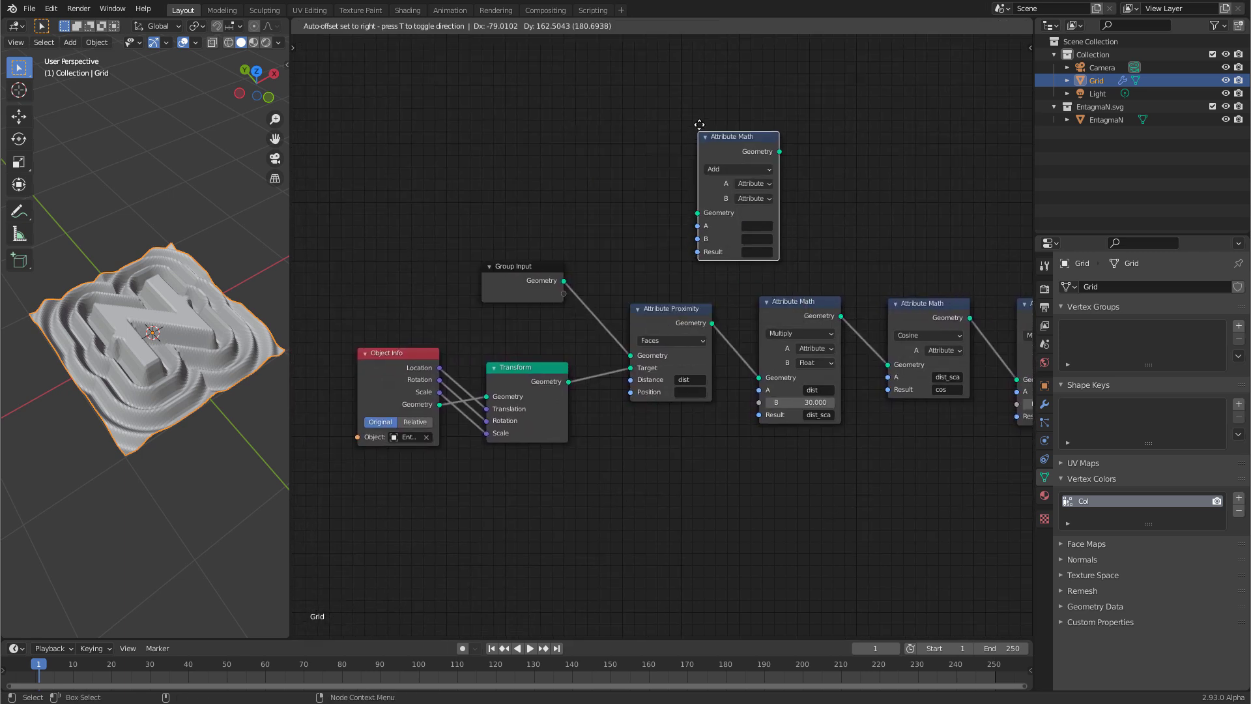
left_click(696, 140)
left_click_drag(713, 323, 699, 205)
left_click_drag(781, 142, 759, 377)
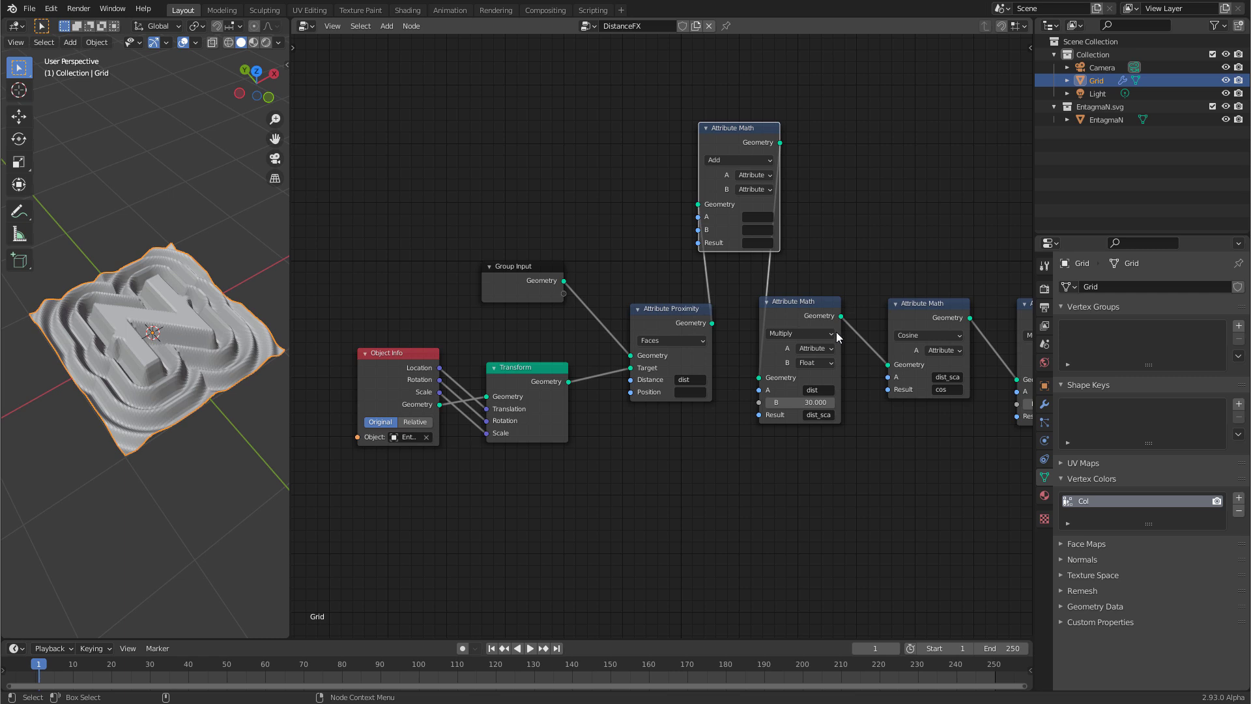
- Set it to multiply dist by a Float B of about 2.01, storing into dist
left_click(756, 218)
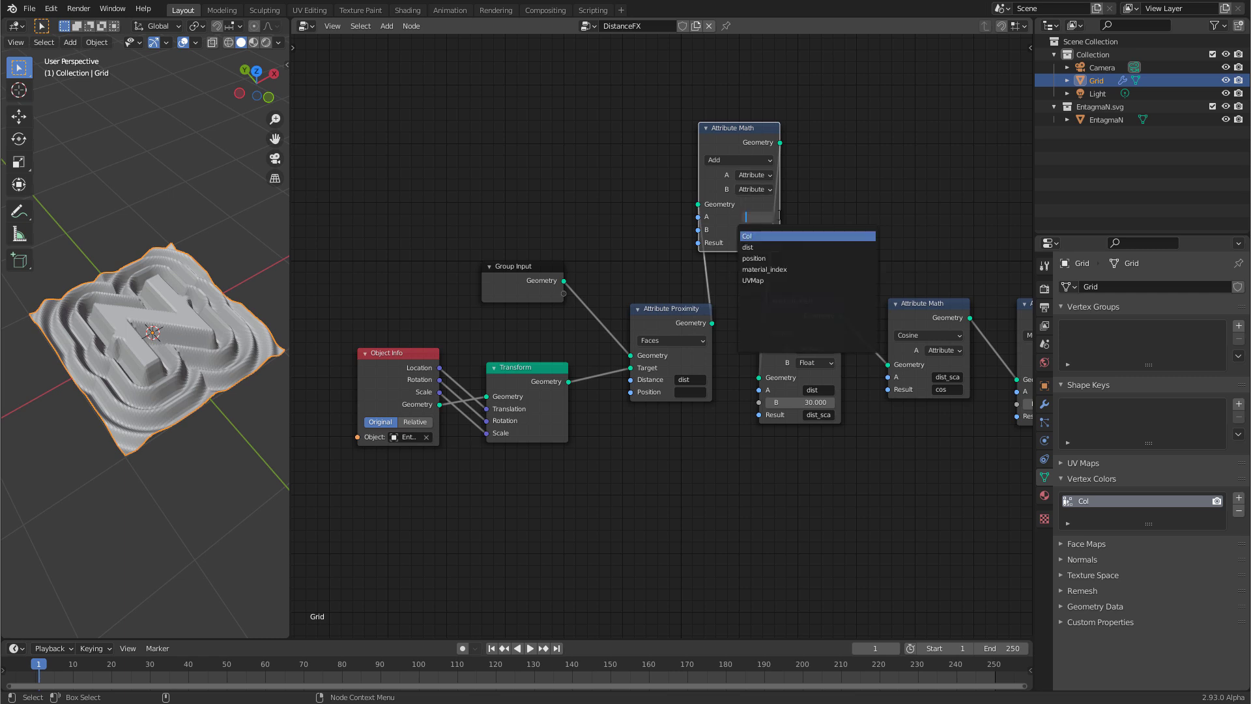
left_click(751, 189)
left_click(753, 216)
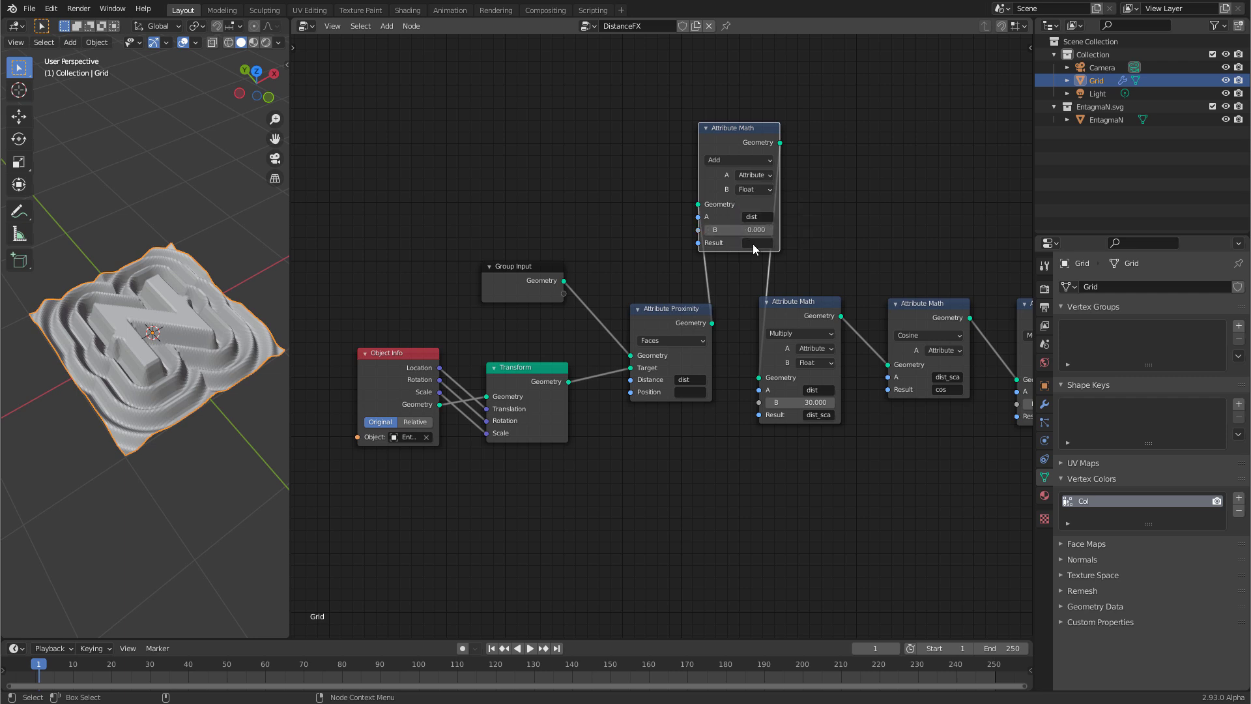
left_click(755, 243)
left_click(759, 273)
left_click(739, 160)
left_click(720, 202)
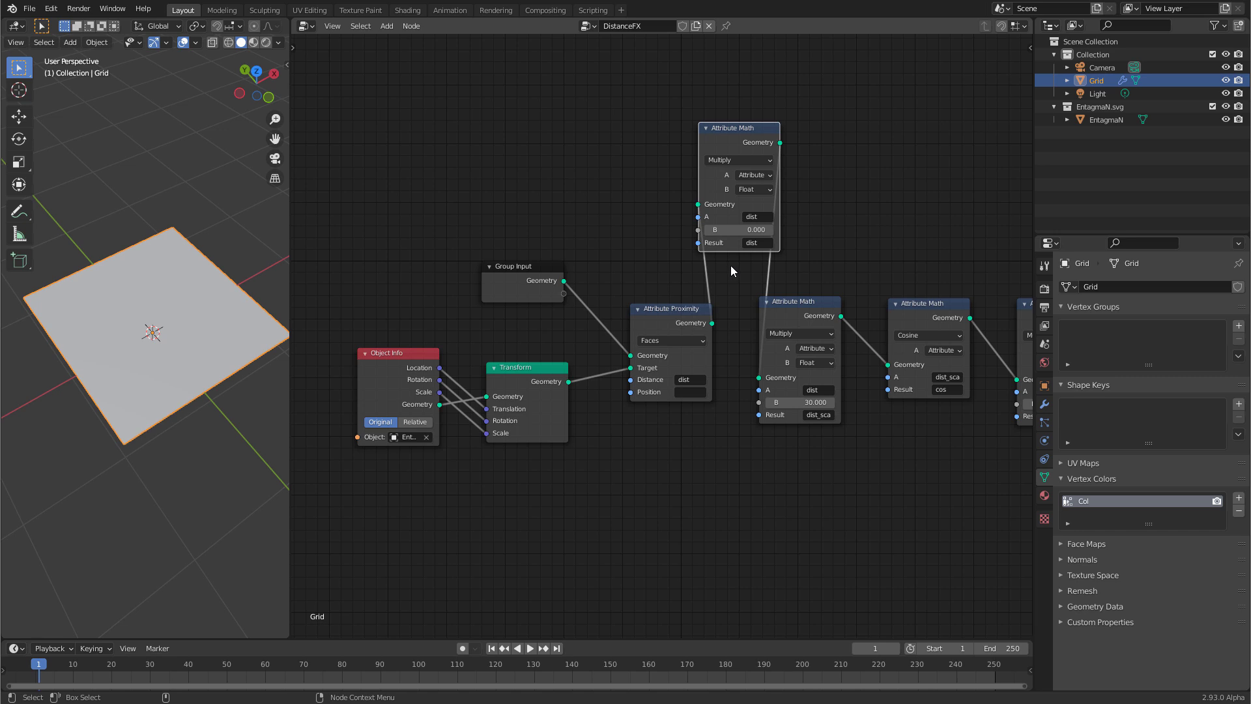
left_click_drag(746, 230, 752, 239)
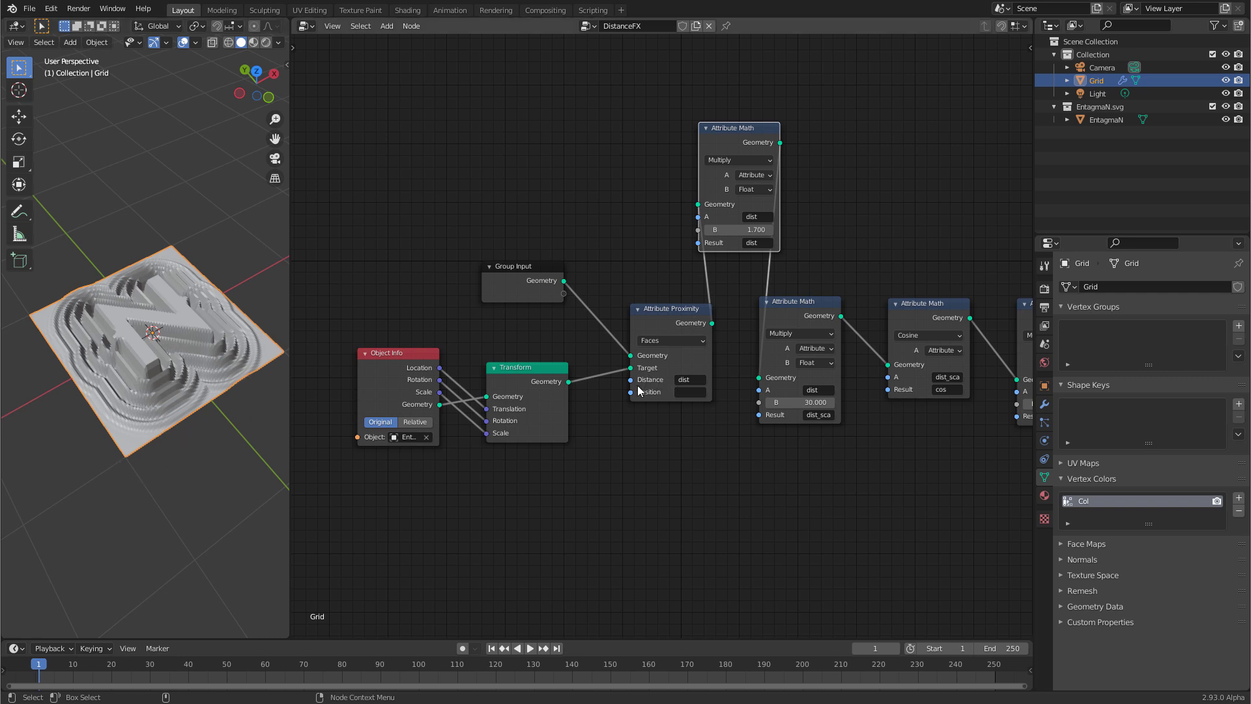
left_click_drag(736, 229, 645, 245)
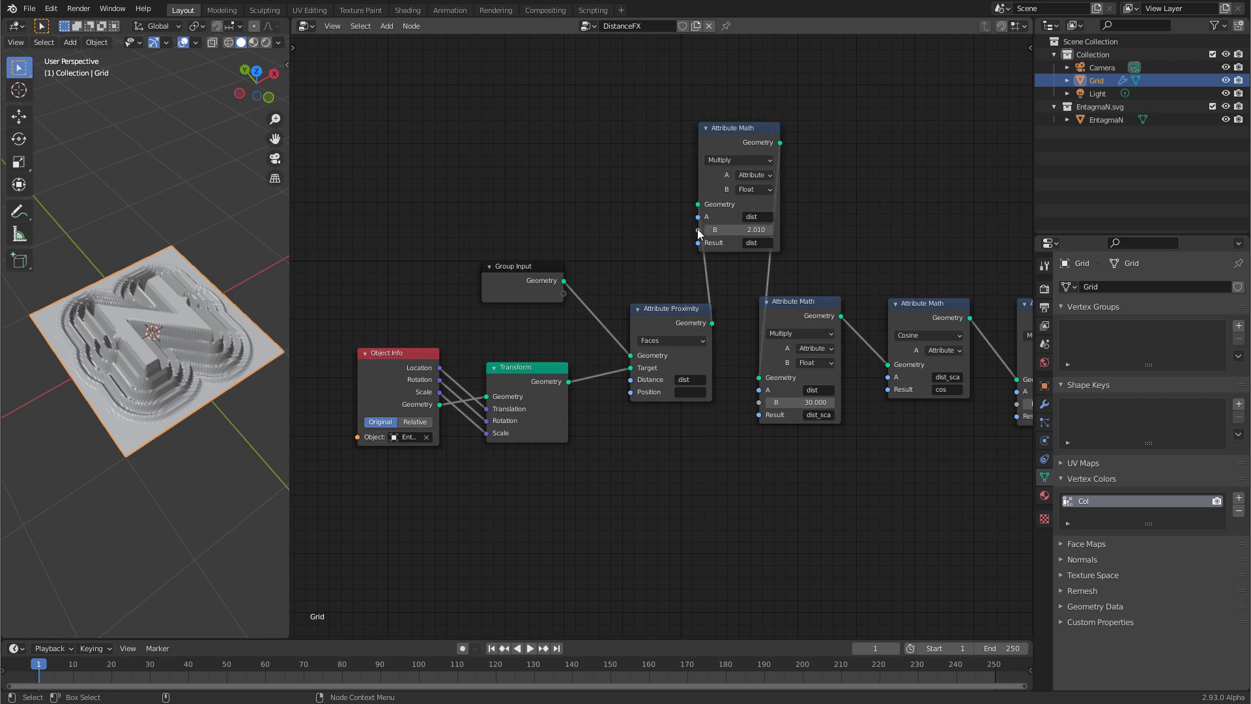
- Expose the dist multiplier B as a Group Input and adjust it on the GeometryNodes modifier
left_click_drag(697, 230, 561, 292)
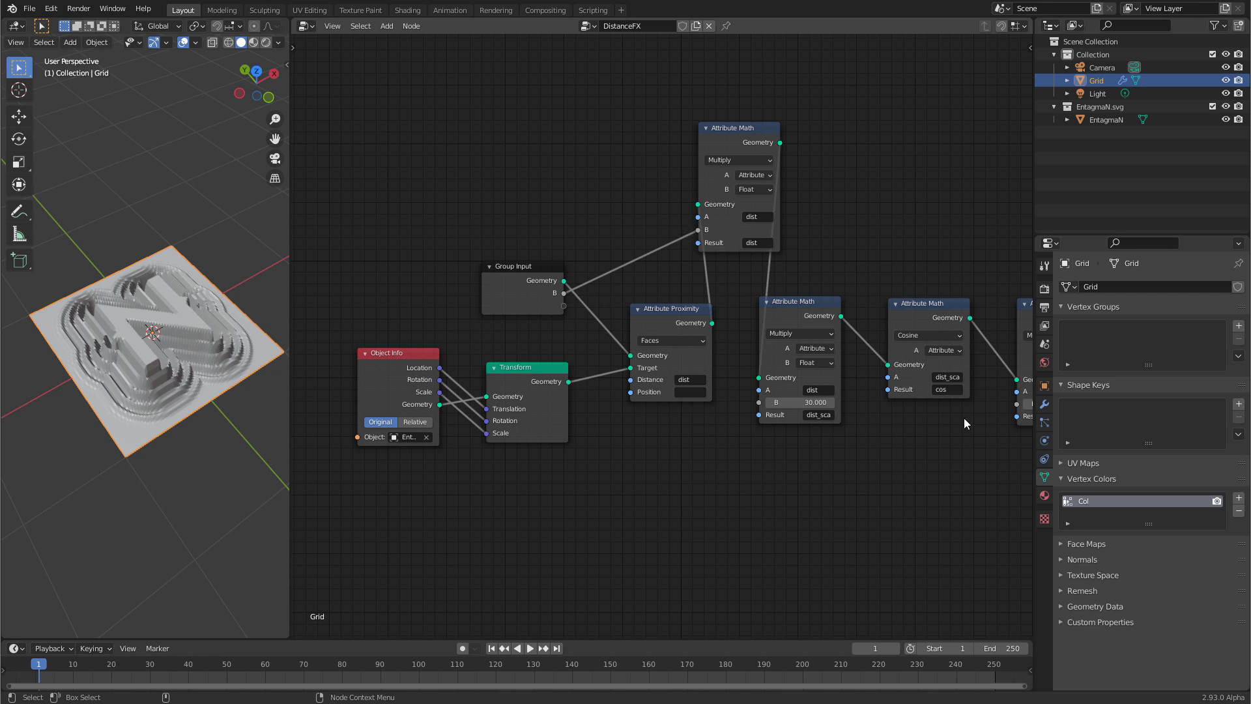
left_click(1045, 404)
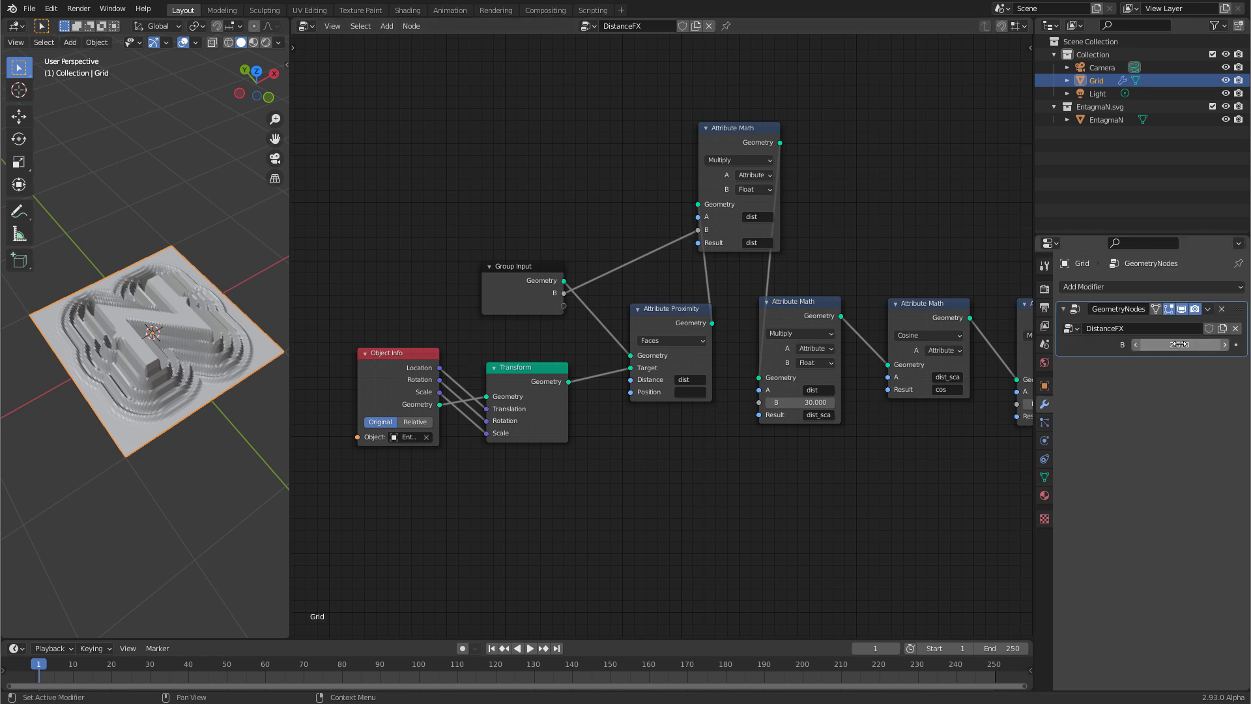
mouse_move(1180, 344)
left_mouse_down()
mouse_move(1090, 348)
mouse_move(1193, 344)
left_mouse_up()
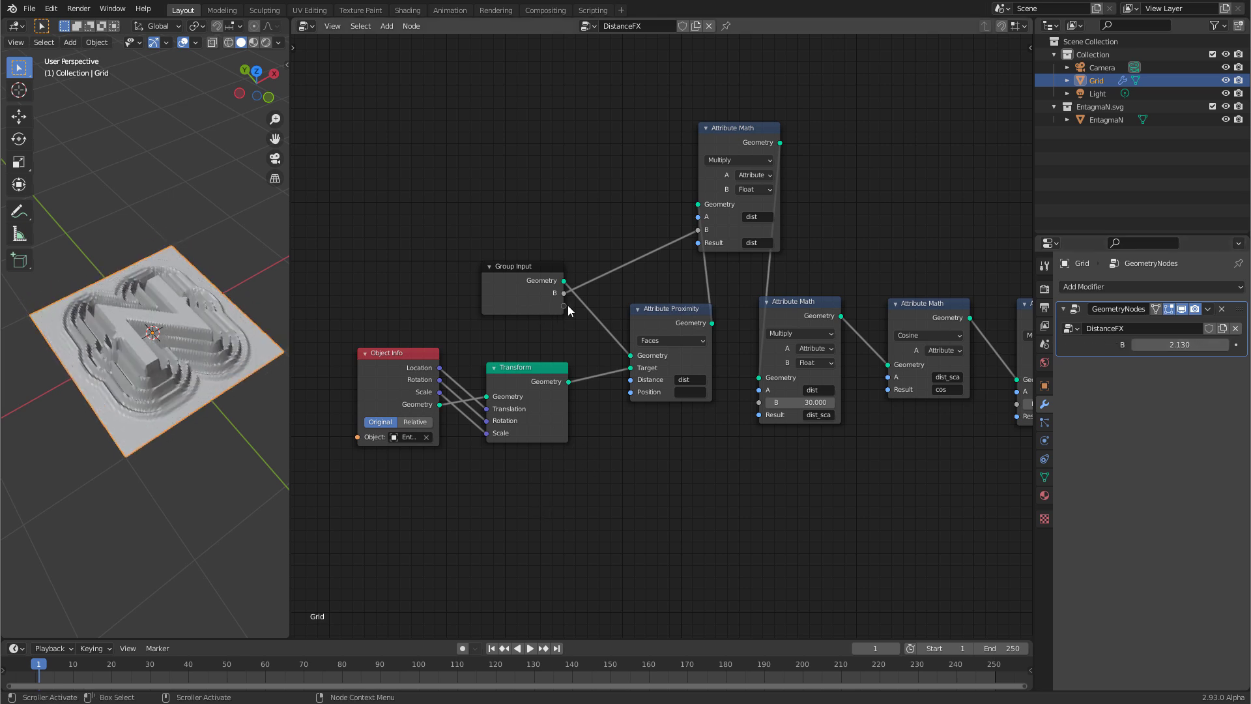
- Rename the new group input B to Reach in the node sidebar
key("n")
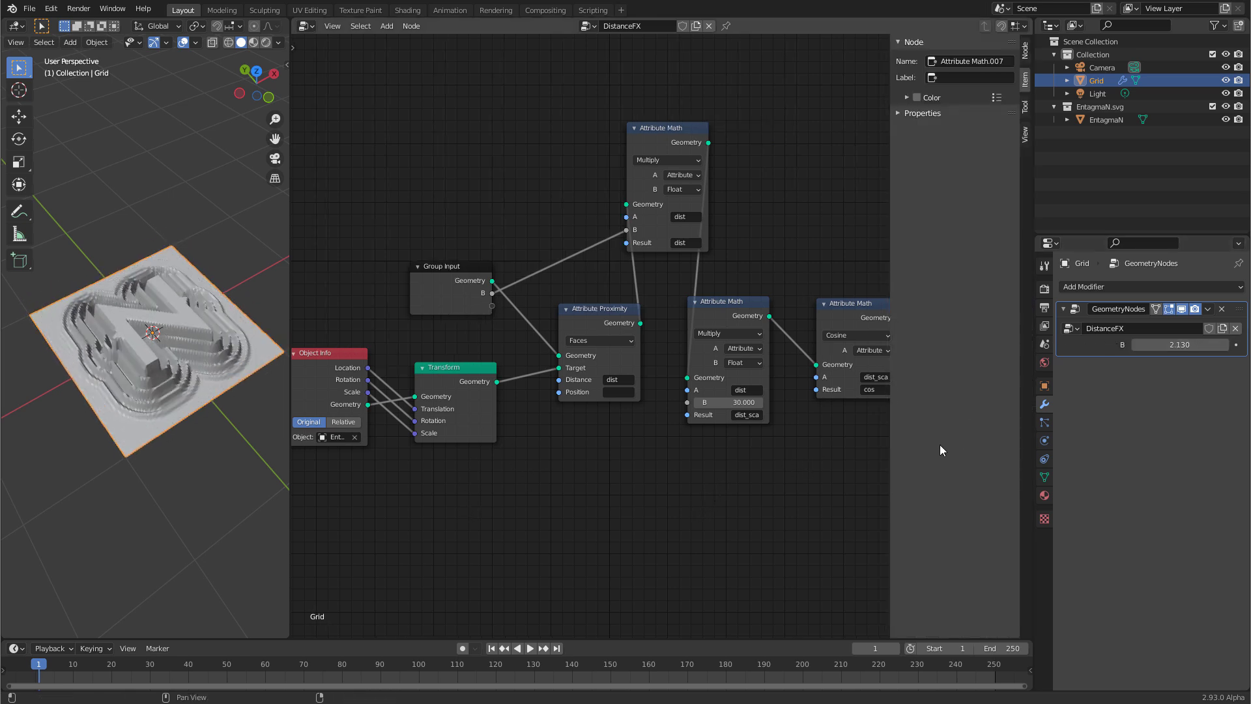
left_click(466, 285)
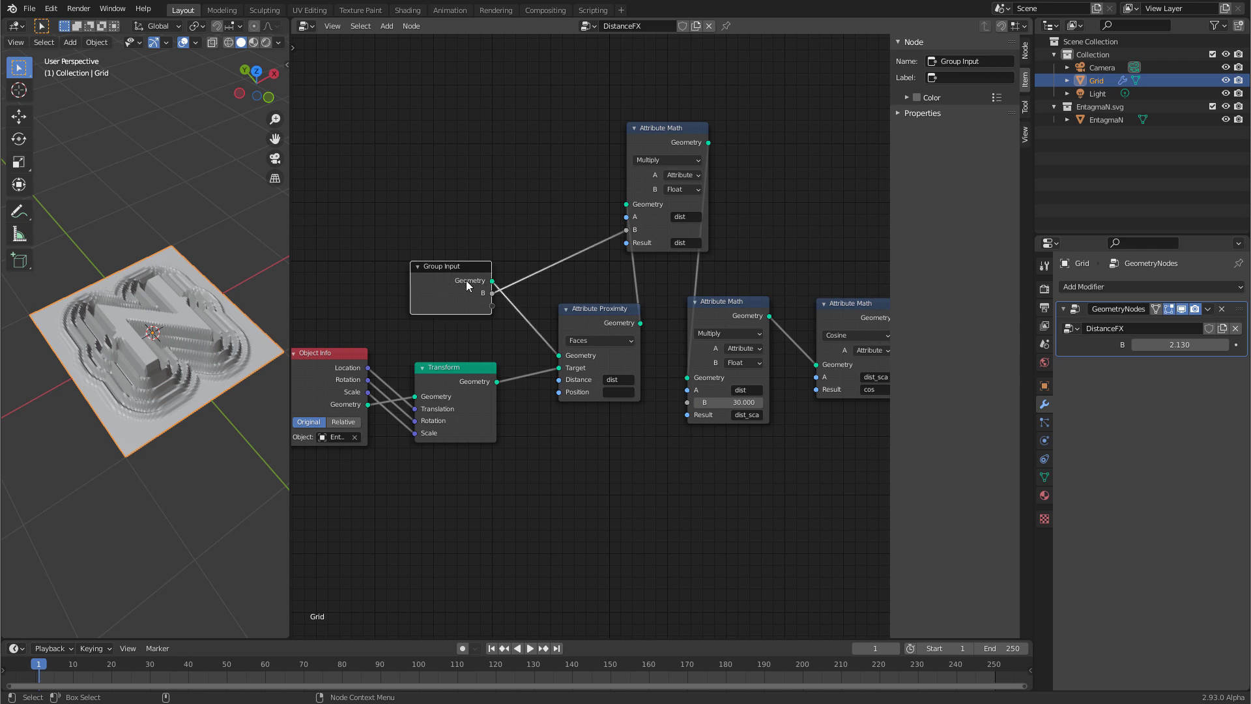
left_click(1025, 52)
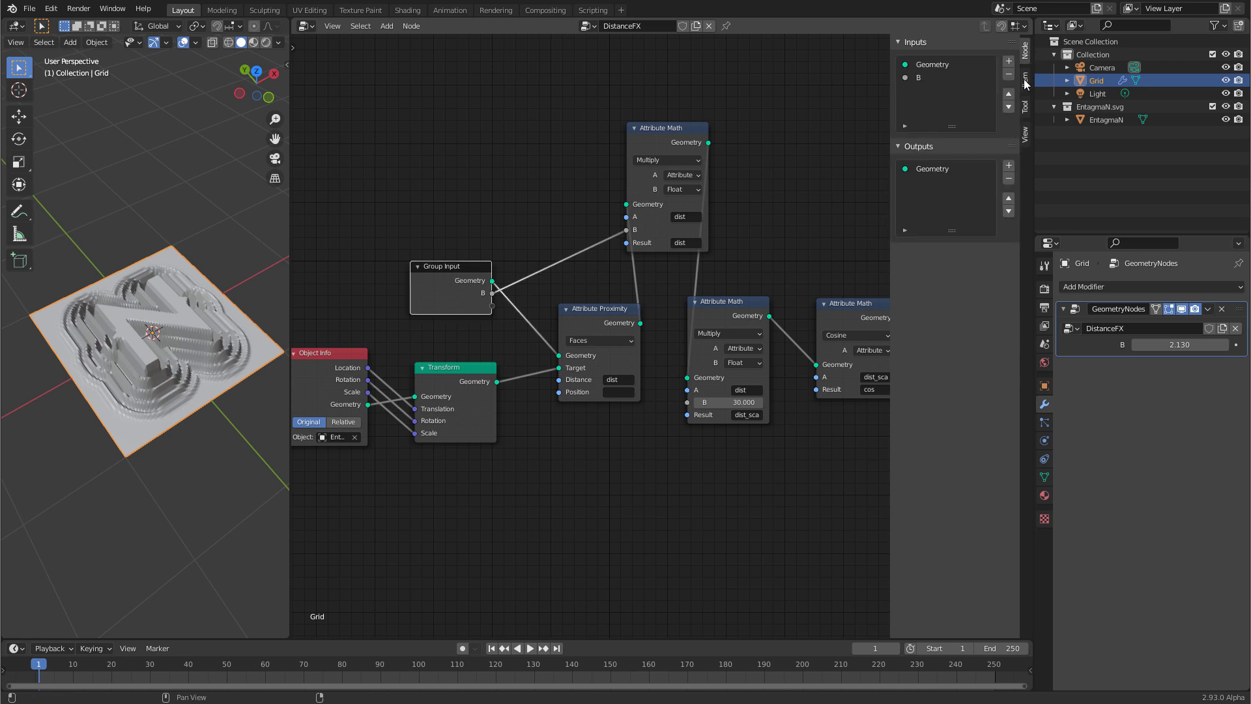
left_click(920, 78)
left_click(967, 142)
type("Reach")
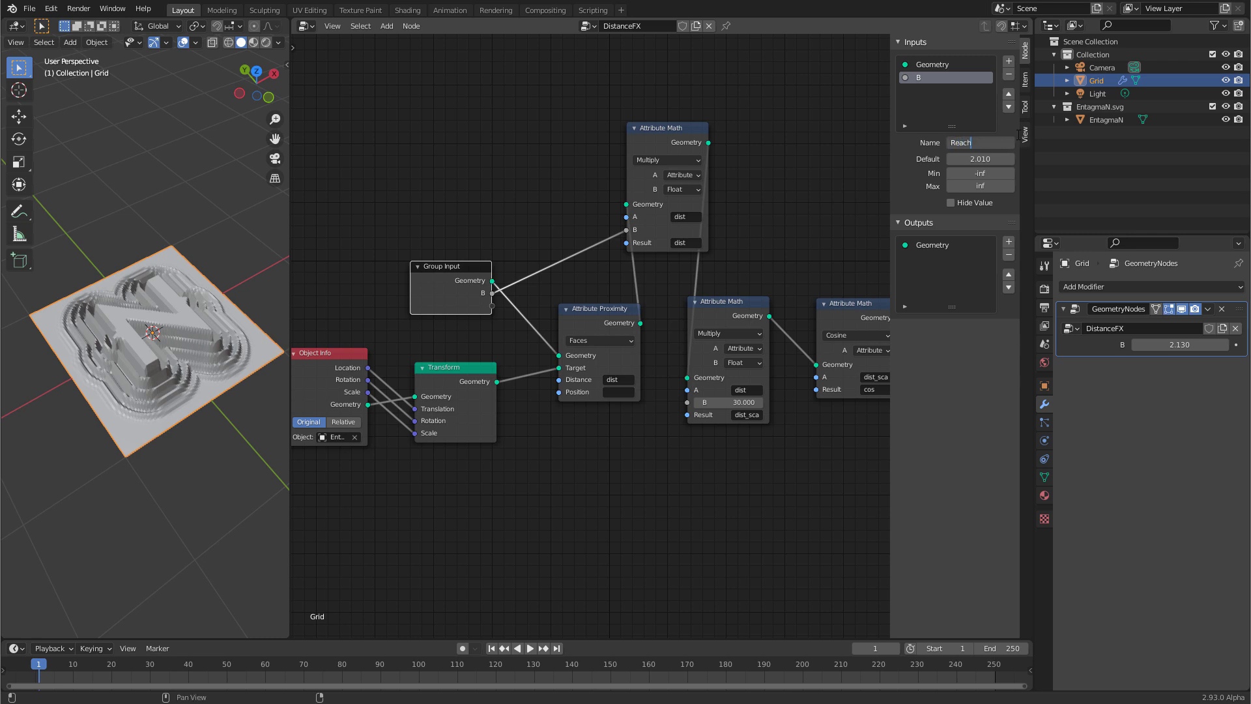
key("Return")
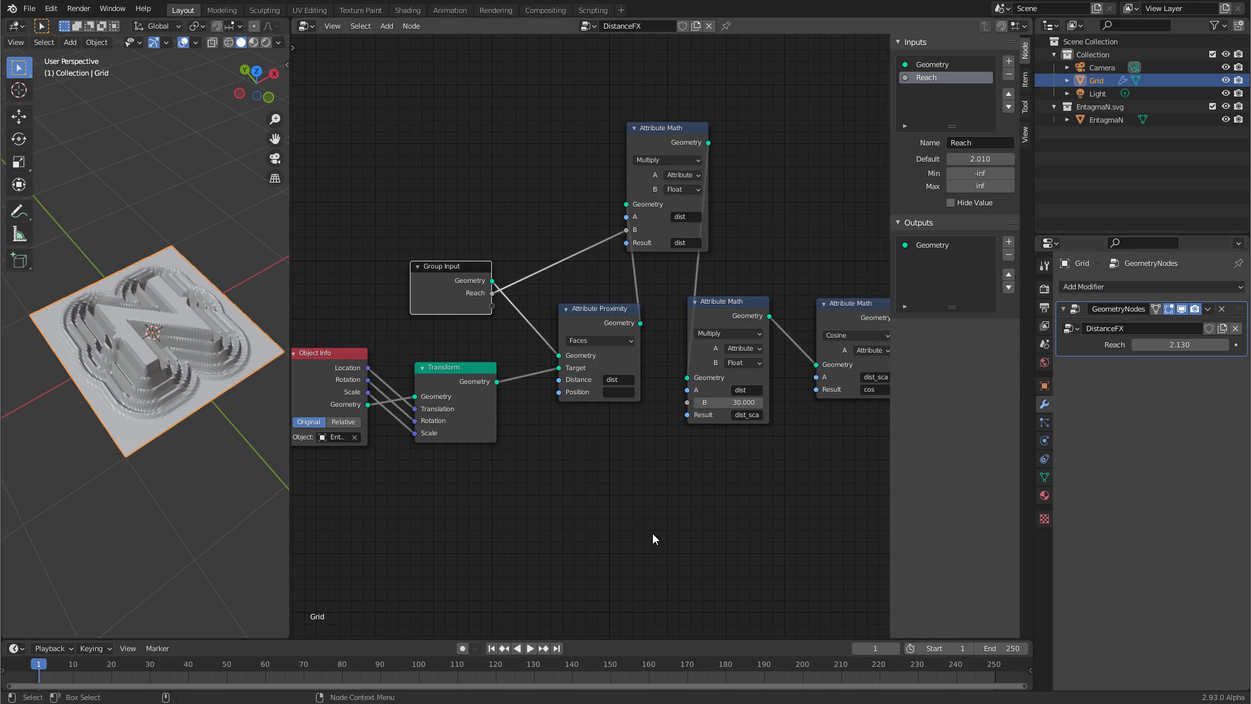
- Connect the last Attribute Math node's B multiplier to Group Input
middle_click_drag(795, 553, 568, 504, "ctrl")
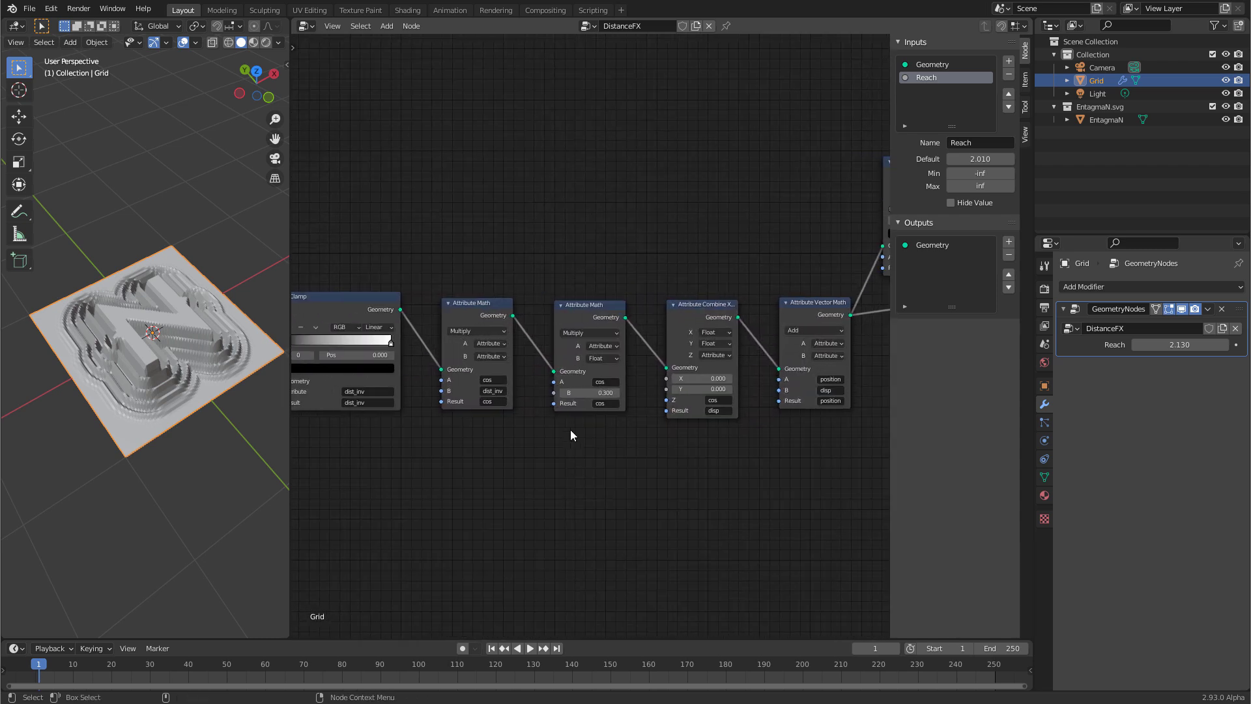
middle_click_drag(511, 516, 835, 382, "ctrl")
left_click(839, 372)
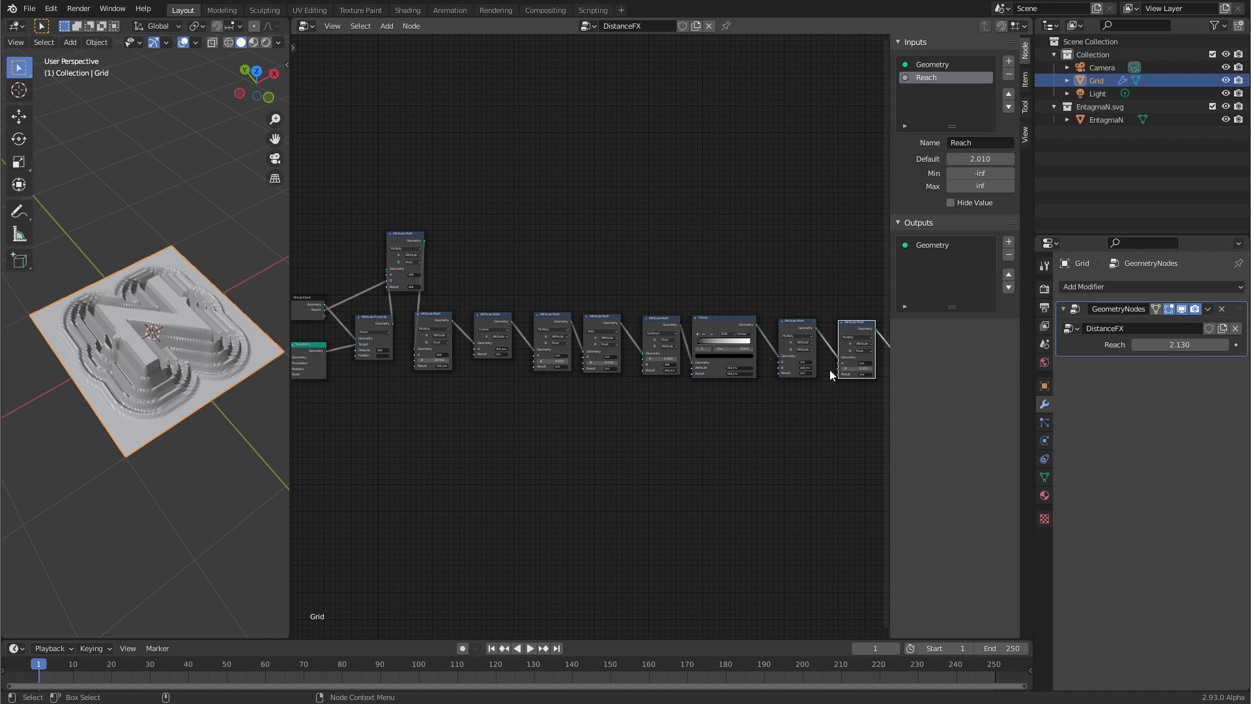
left_click_drag(839, 368, 324, 316)
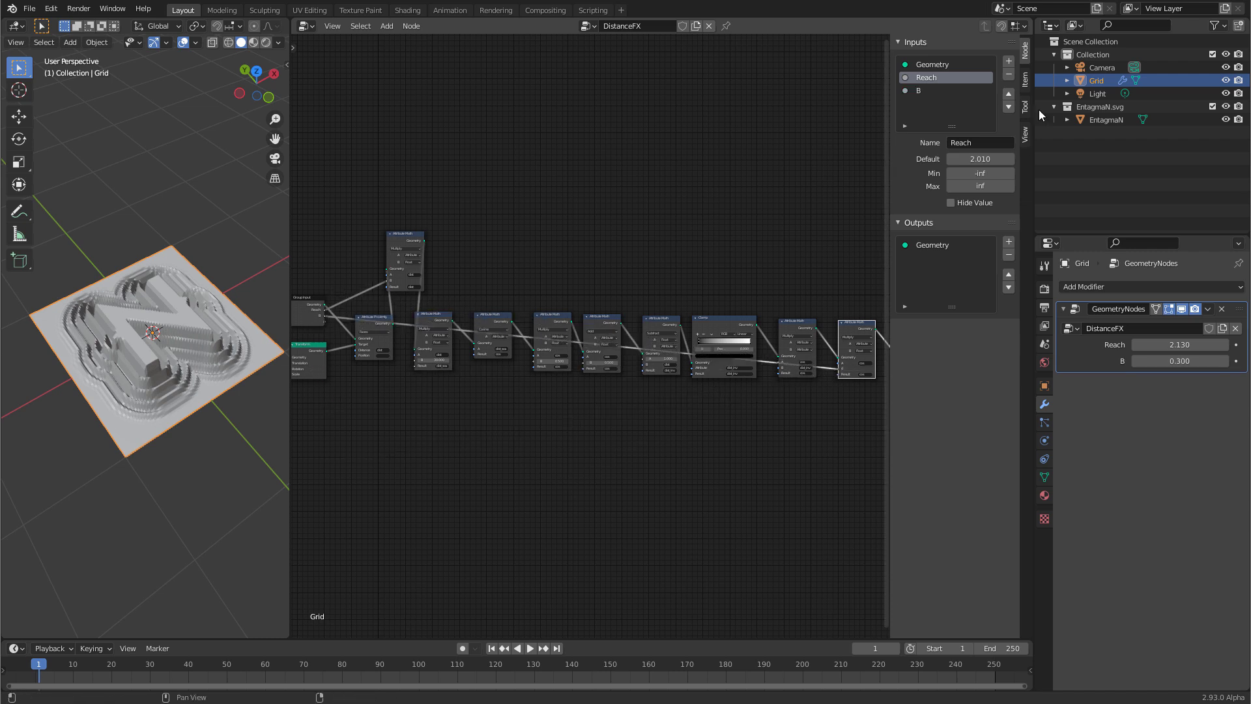
- Rename the new input to Height and lower Reach to 1.860
left_click(907, 91)
left_click(979, 142)
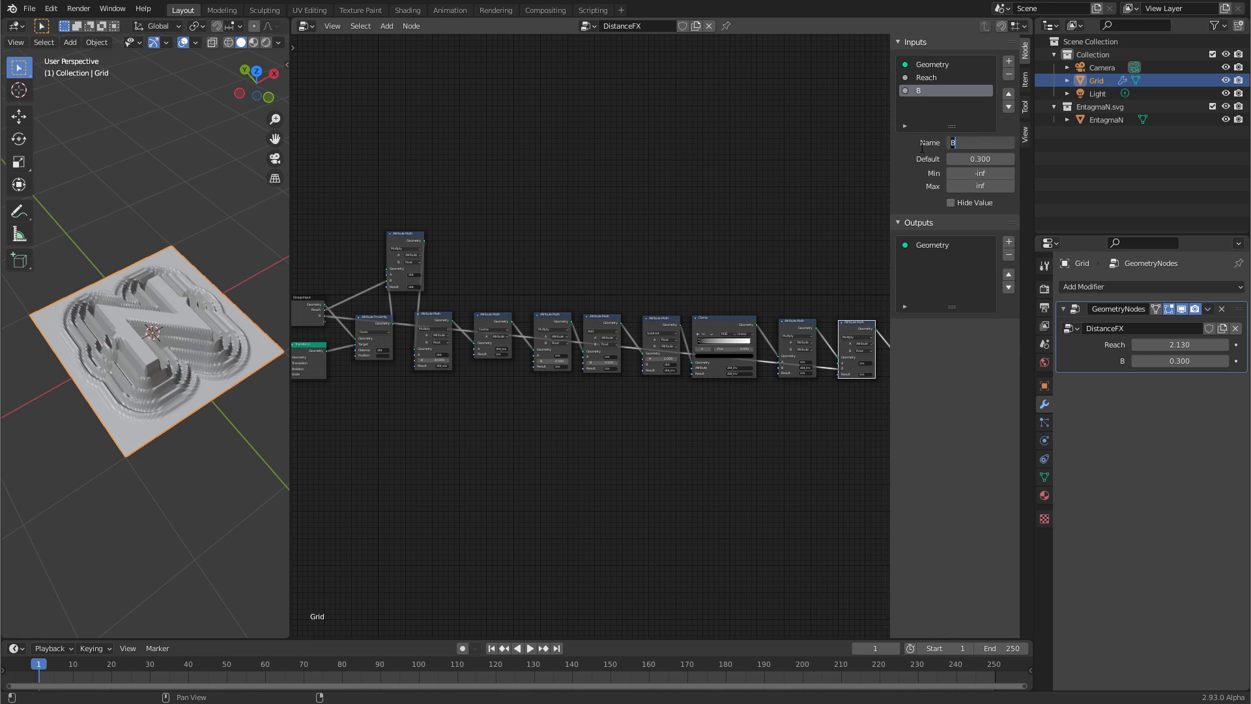
type("Height")
key("Return")
left_click(573, 482)
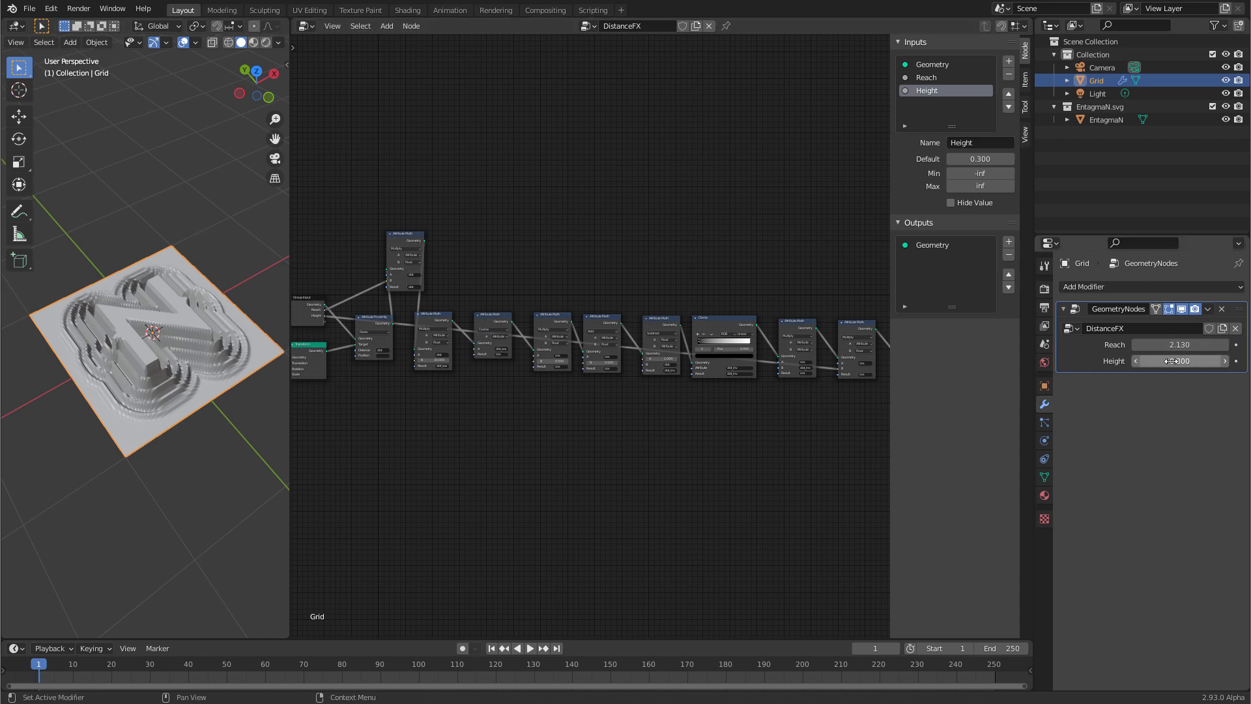
left_click_drag(1169, 346, 1172, 377)
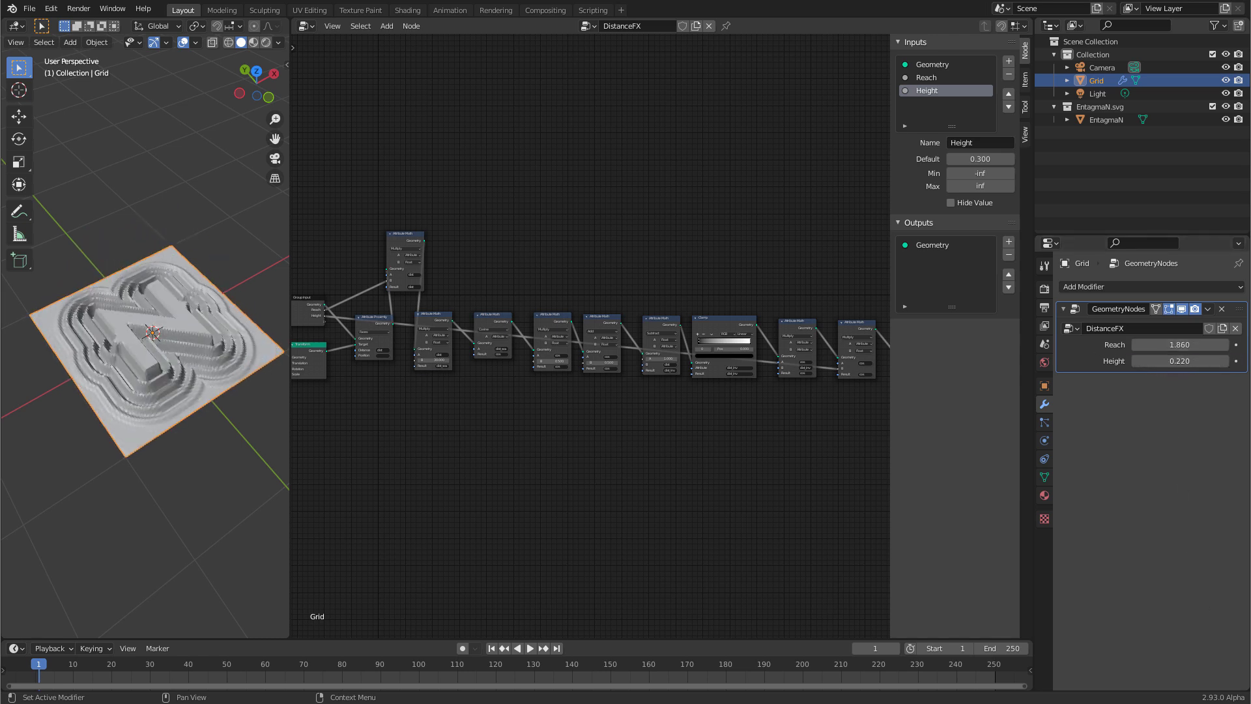